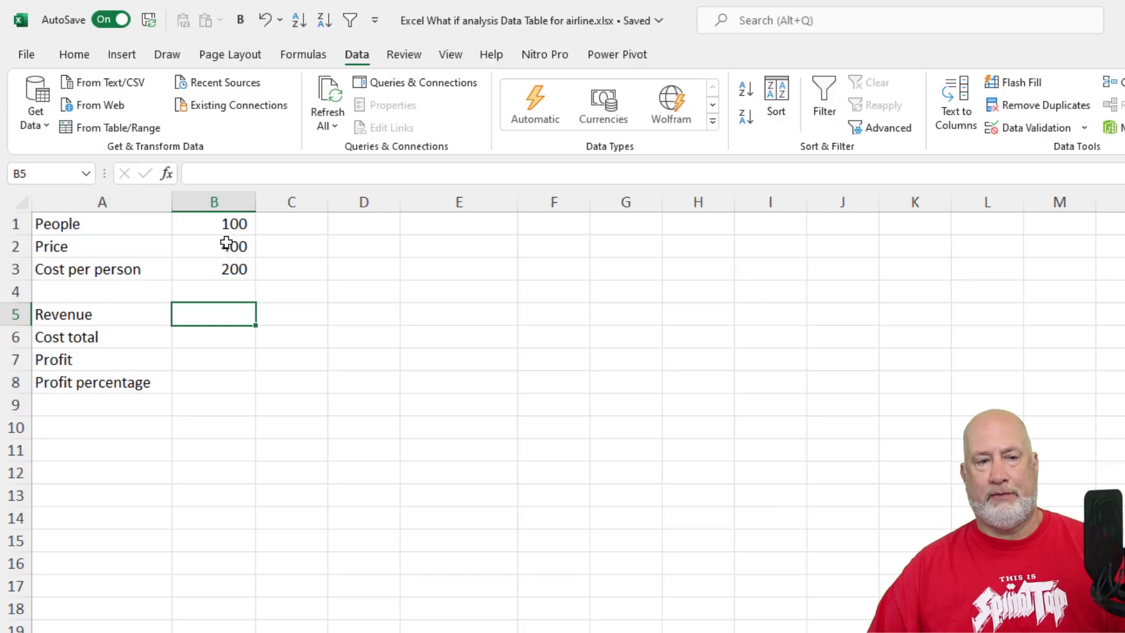
# Step: Enter the Revenue formula =B1*B2 in B5
pyautogui.click(226, 227)
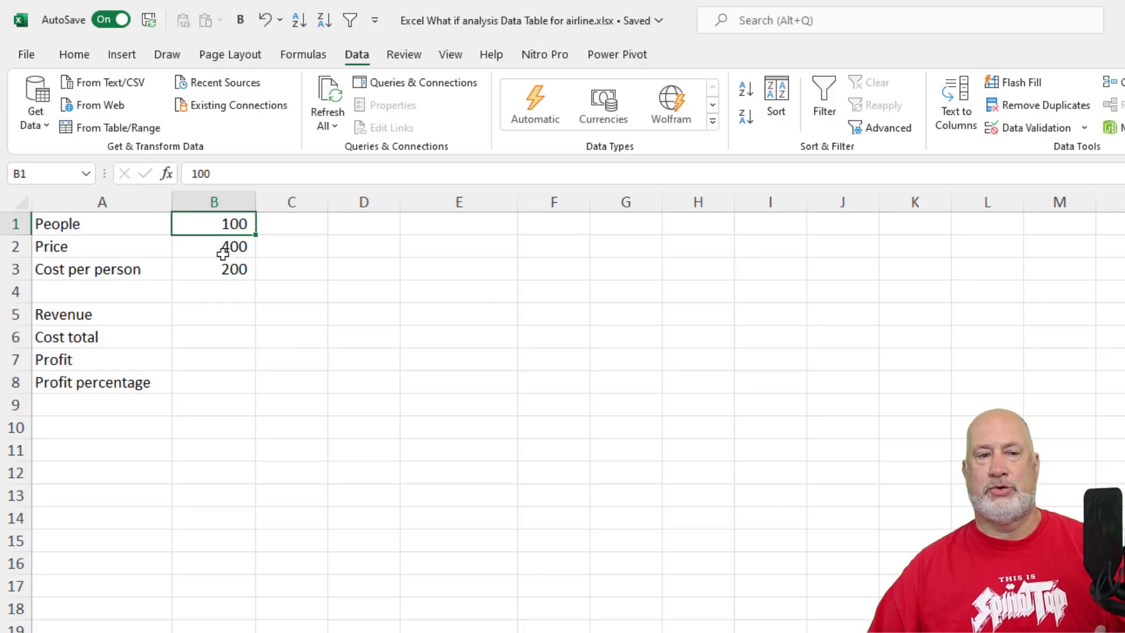
pyautogui.click(223, 253)
pyautogui.click(199, 268)
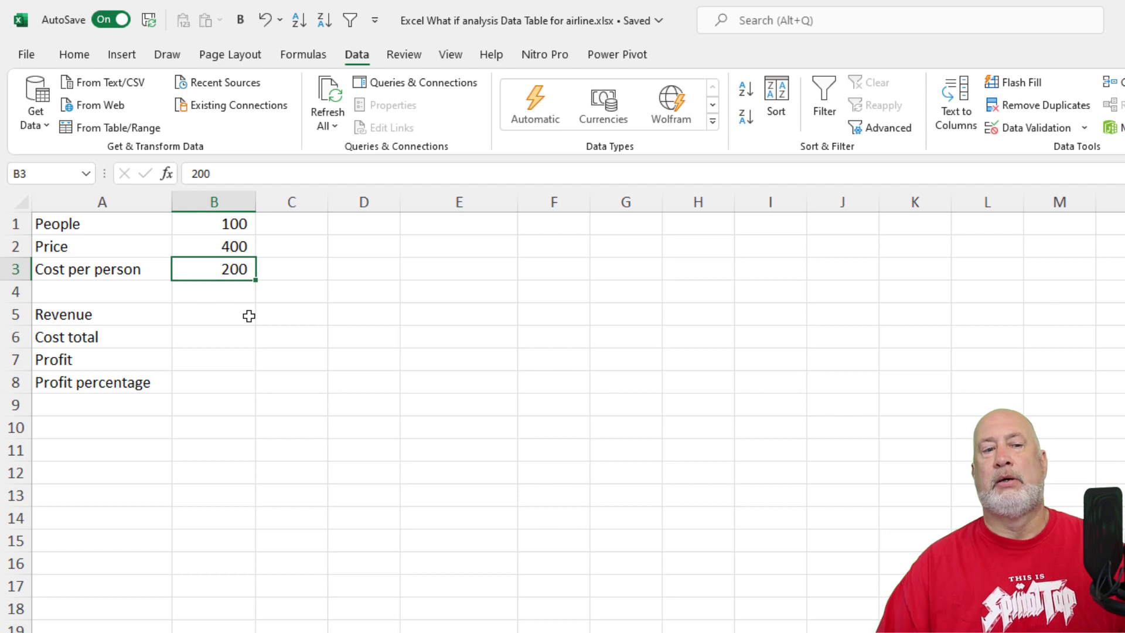
pyautogui.click(223, 311)
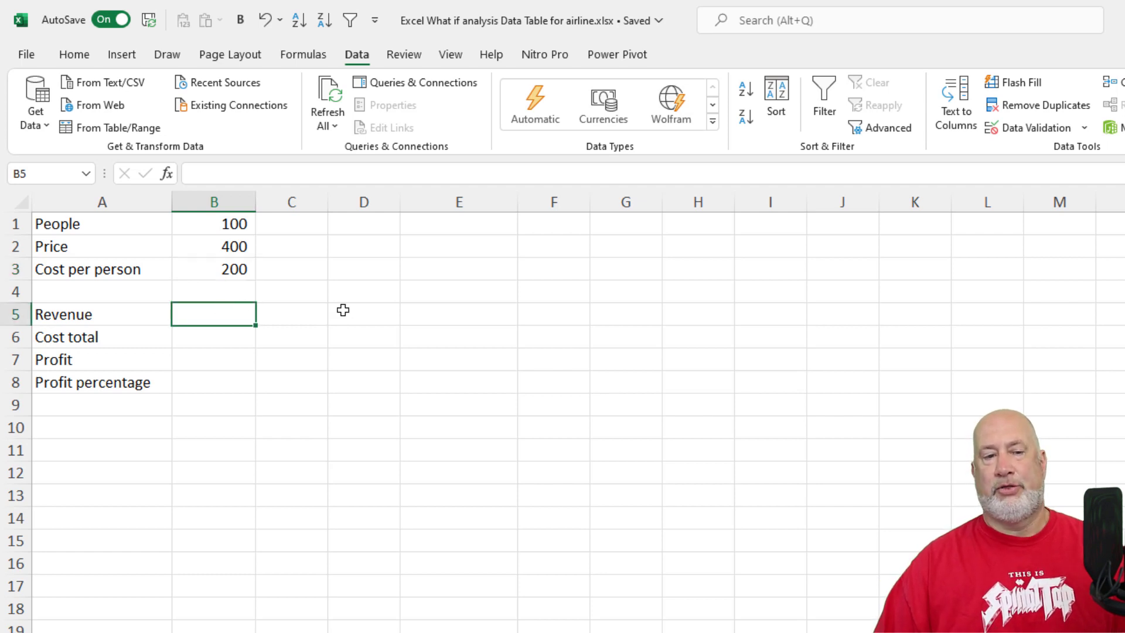
pyautogui.write('=')
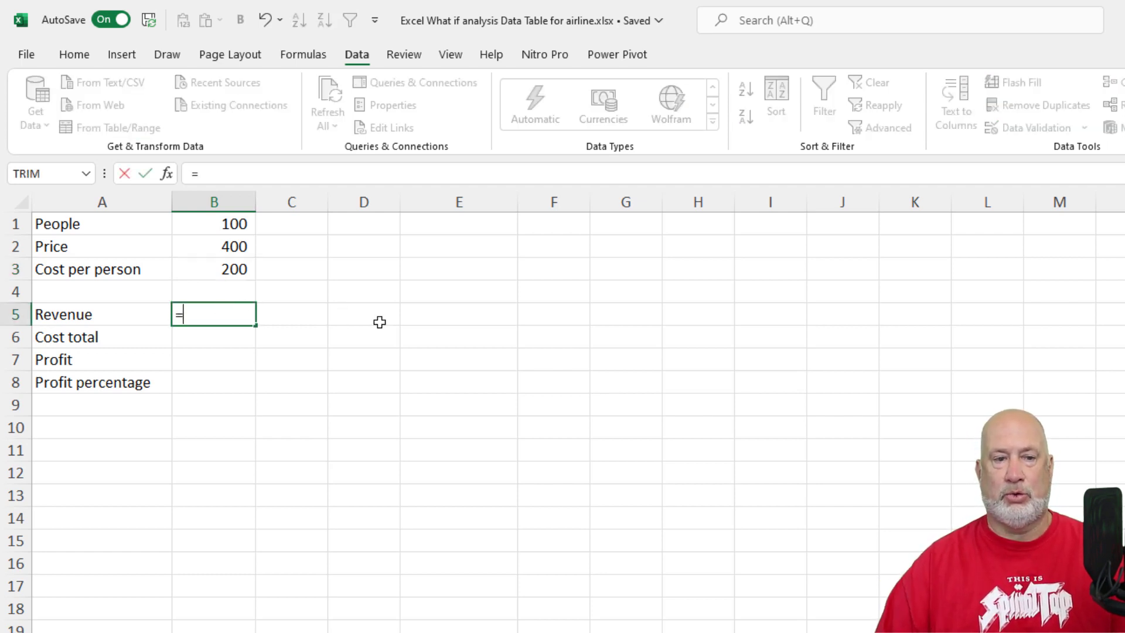
pyautogui.click(239, 225)
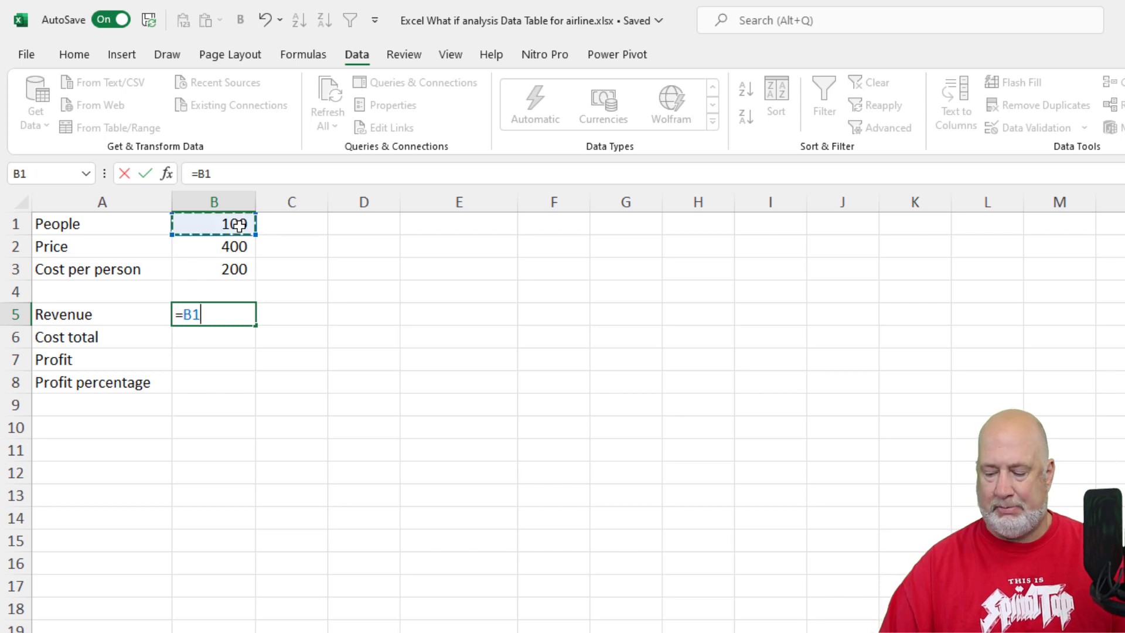
pyautogui.write('*')
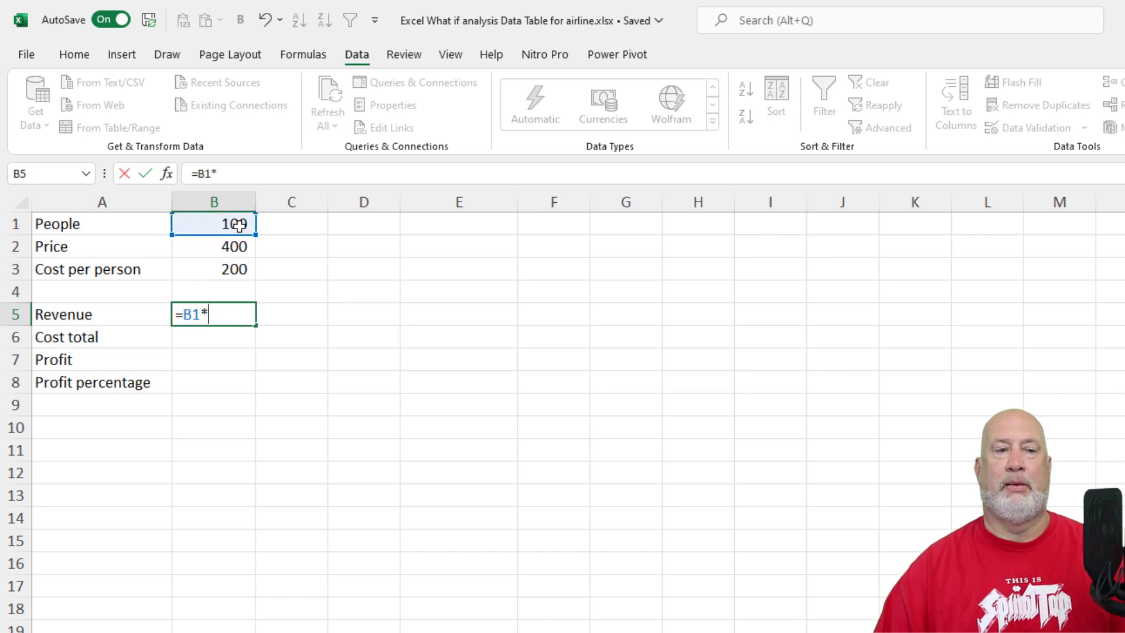
pyautogui.click(230, 253)
pyautogui.press('Return')
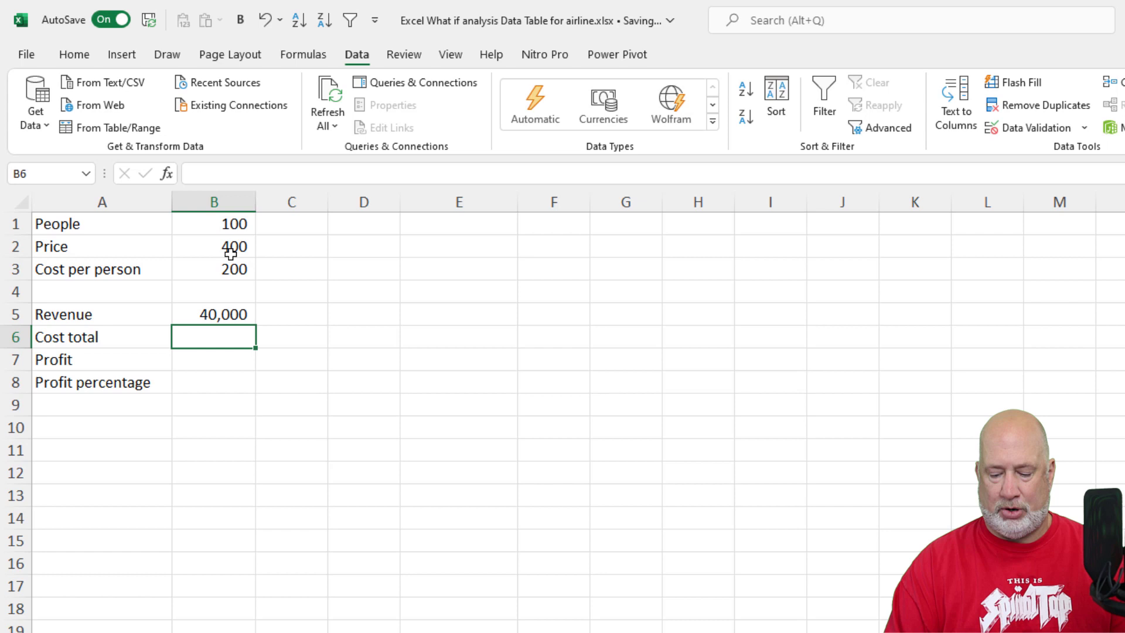
# Step: Enter the Cost total formula =B1*B3 in B6
pyautogui.write('=')
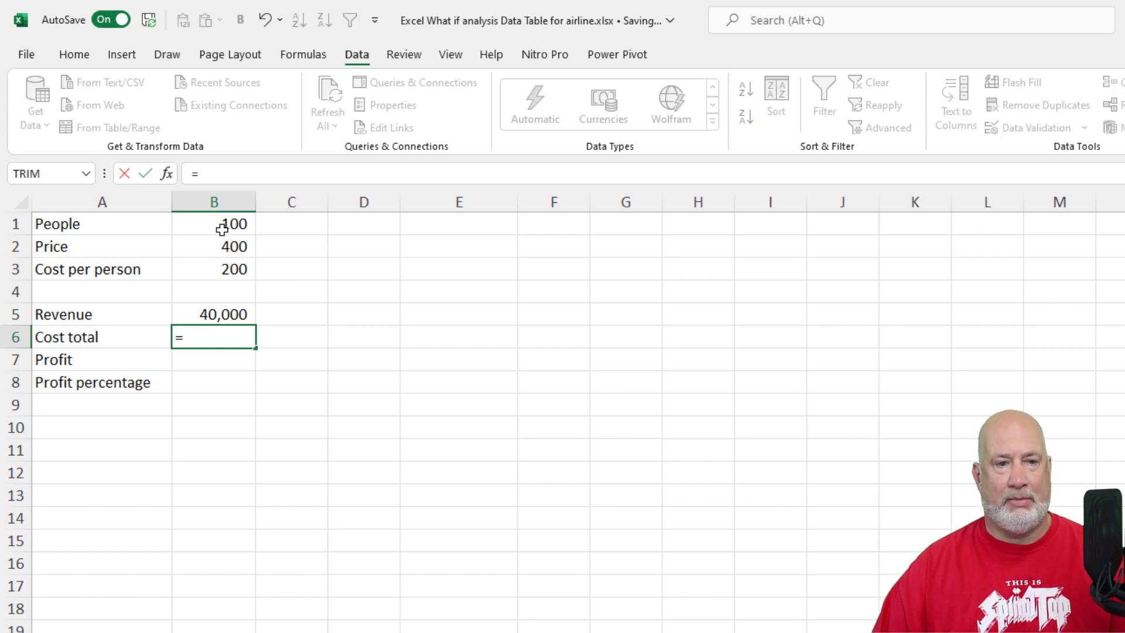
pyautogui.click(223, 224)
pyautogui.write('*')
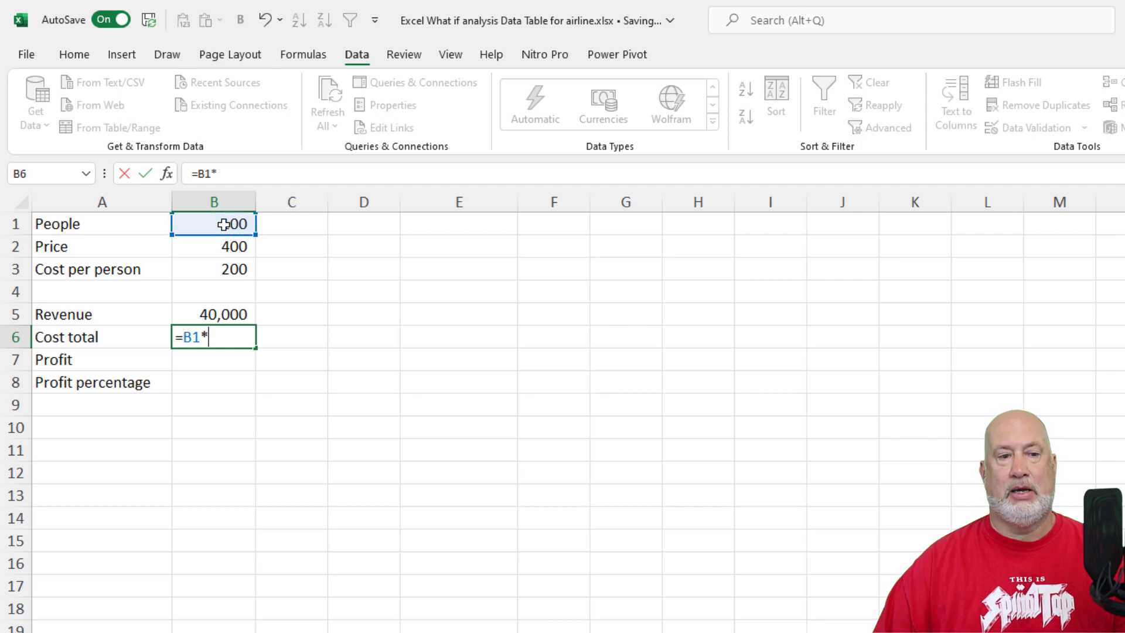
pyautogui.click(215, 268)
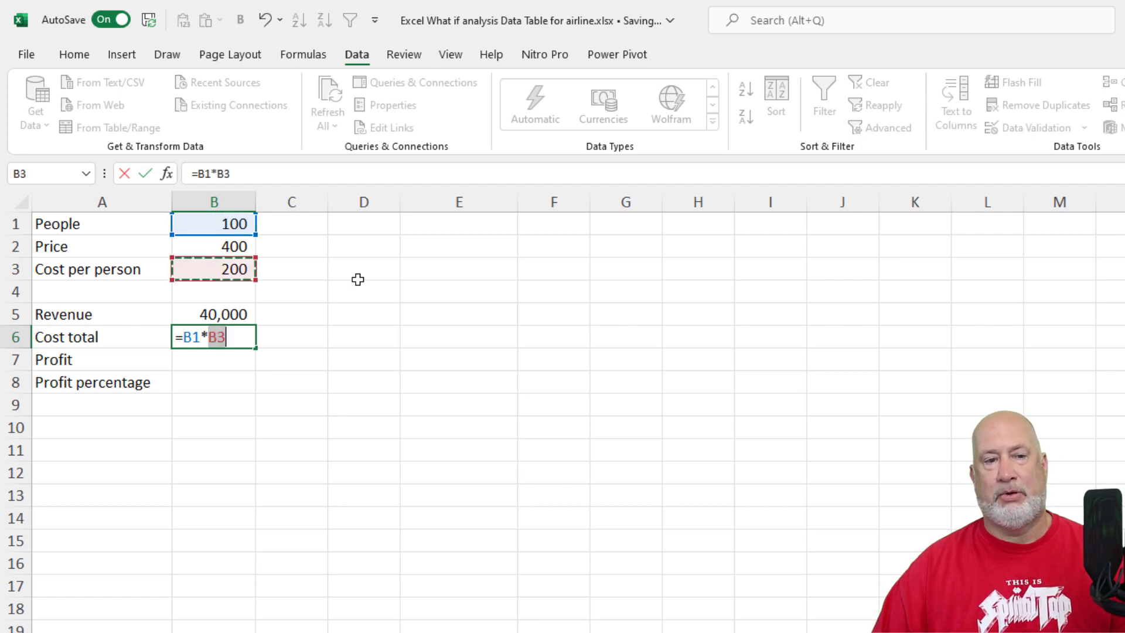
pyautogui.press('Return')
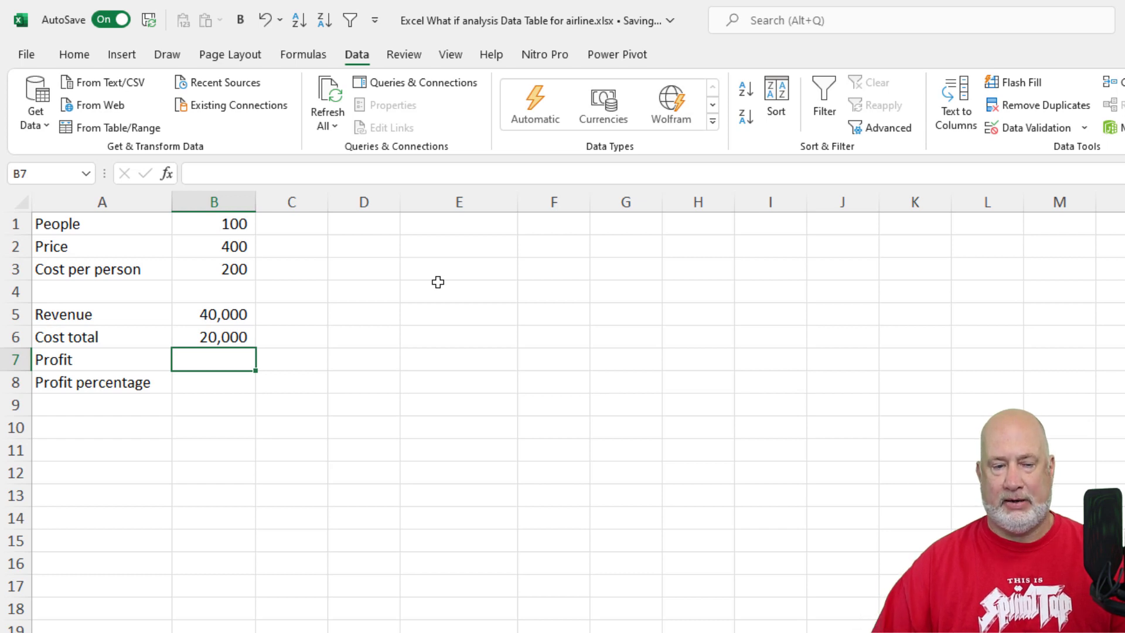
# Step: Enter the Profit formula =B5-B6 in B7
pyautogui.write('=')
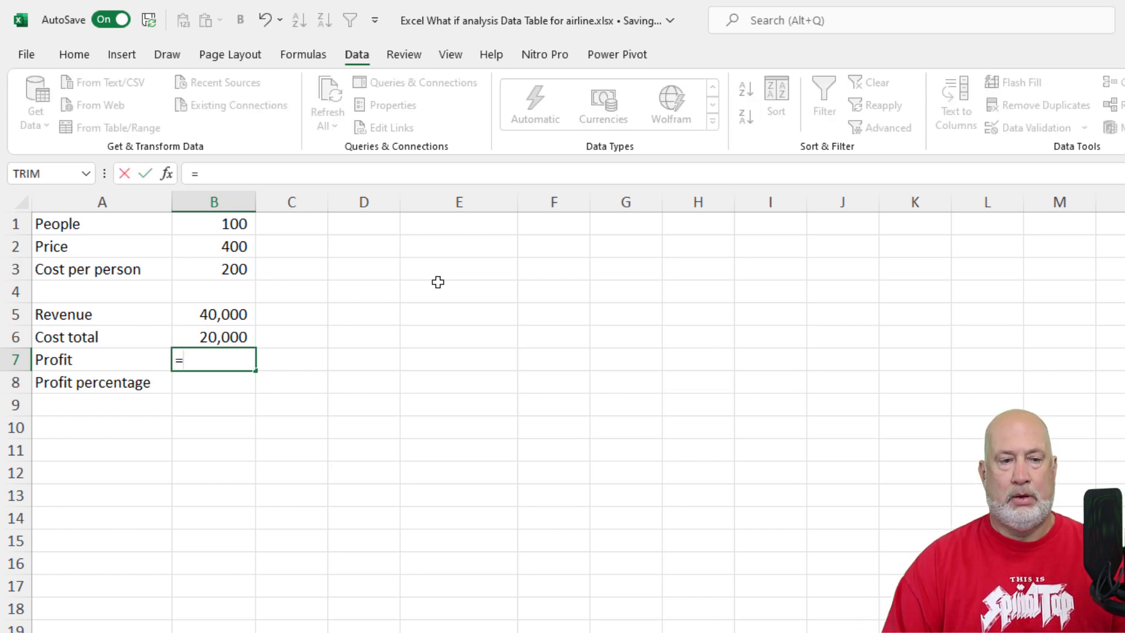
pyautogui.press('Up')
pyautogui.press('Up')
pyautogui.write('-')
pyautogui.press('Up')
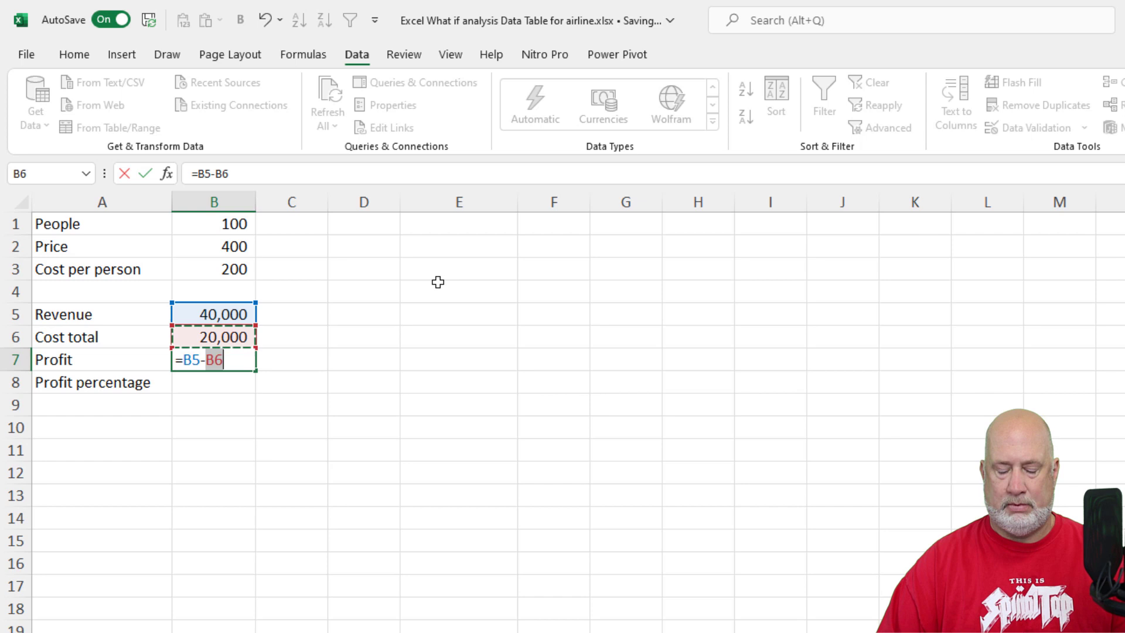
pyautogui.press('Return')
pyautogui.press('Up')
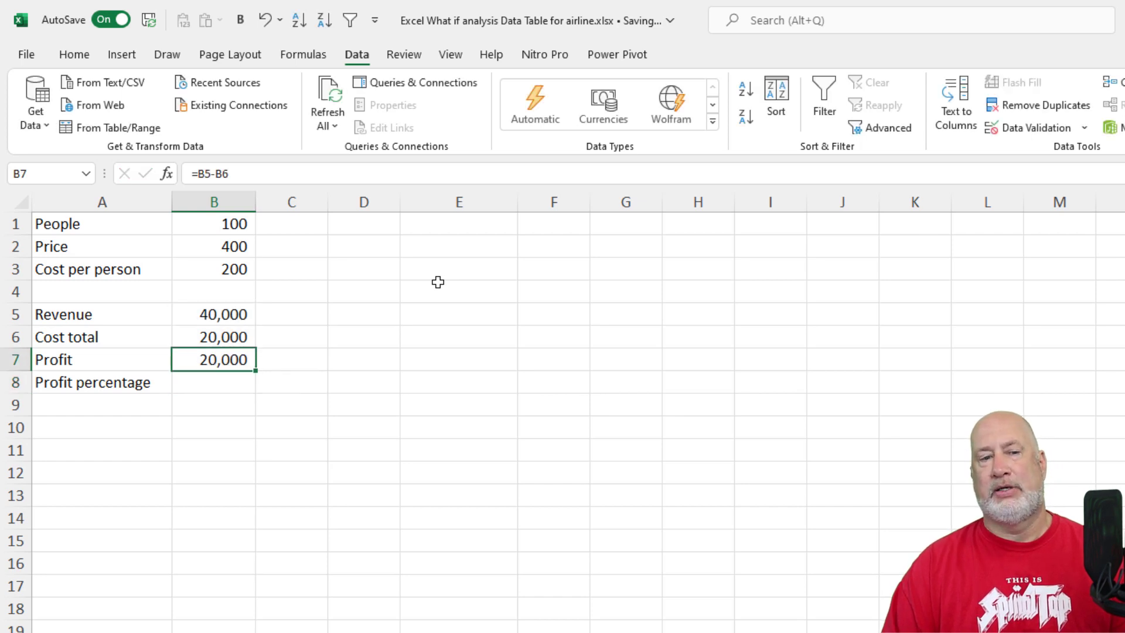
# Step: Enter the Profit percentage formula =B7/B5 in B8, showing 50.00%
pyautogui.press('Down')
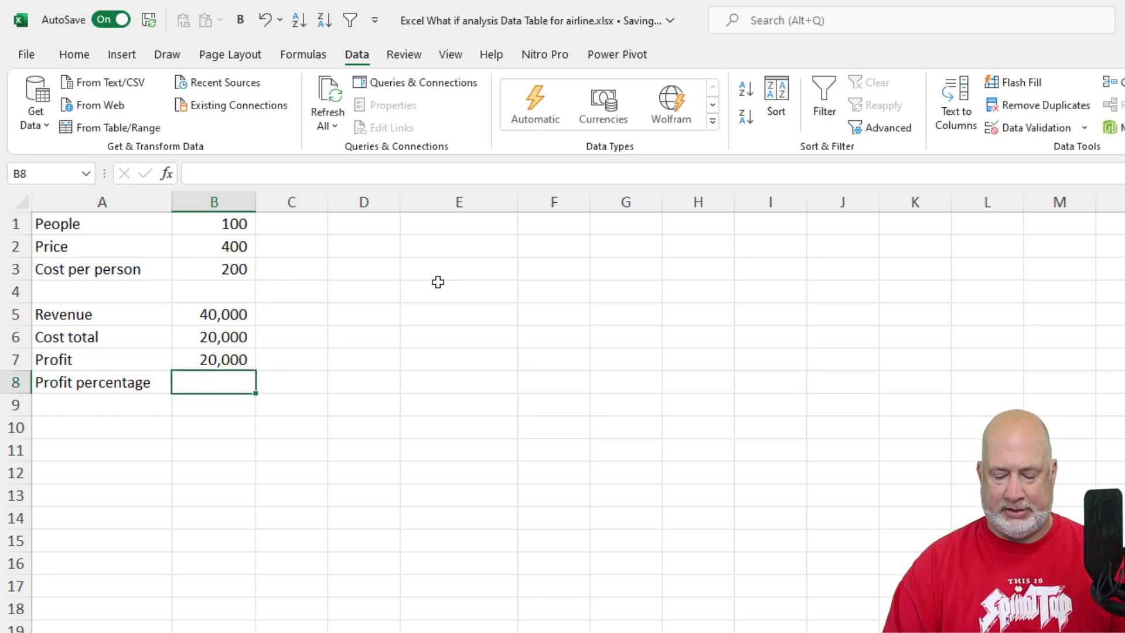
pyautogui.write('=')
pyautogui.press('Up')
pyautogui.write('/')
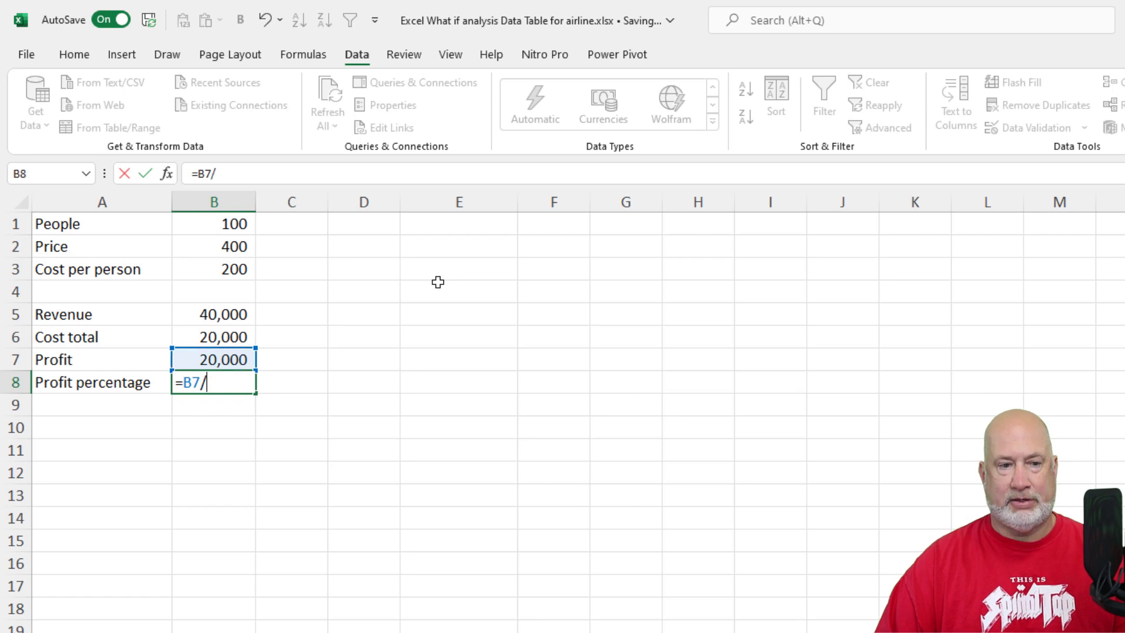
pyautogui.press('Up')
pyautogui.press('Up')
pyautogui.press('Up')
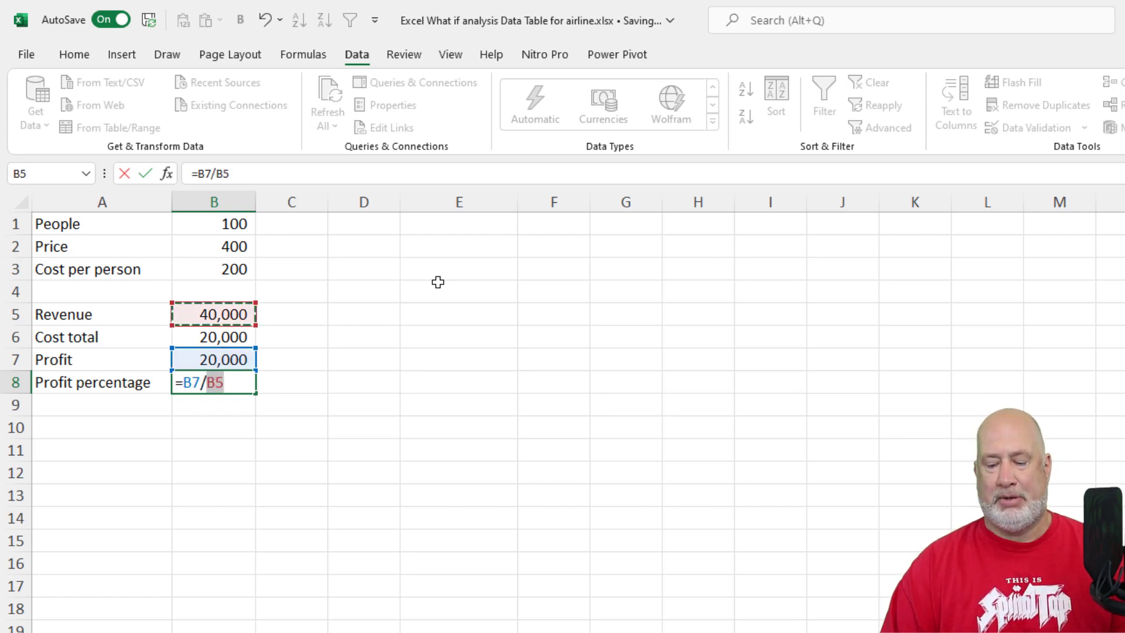
pyautogui.hotkey('ctrl', 'Return')
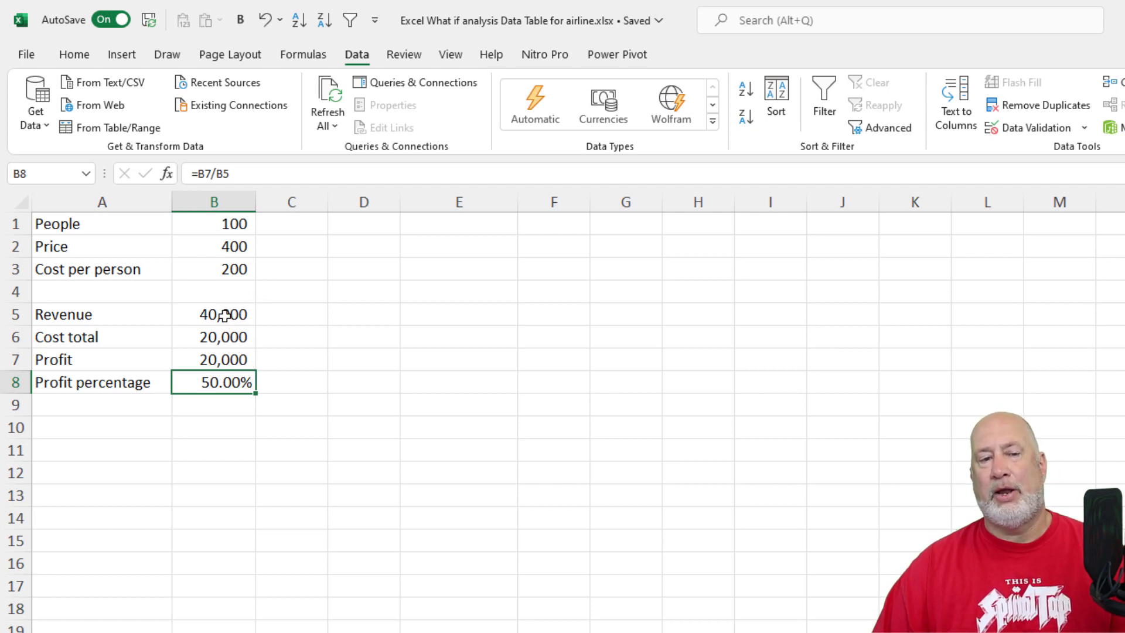
pyautogui.moveTo(225, 315); pyautogui.dragTo(218, 378)
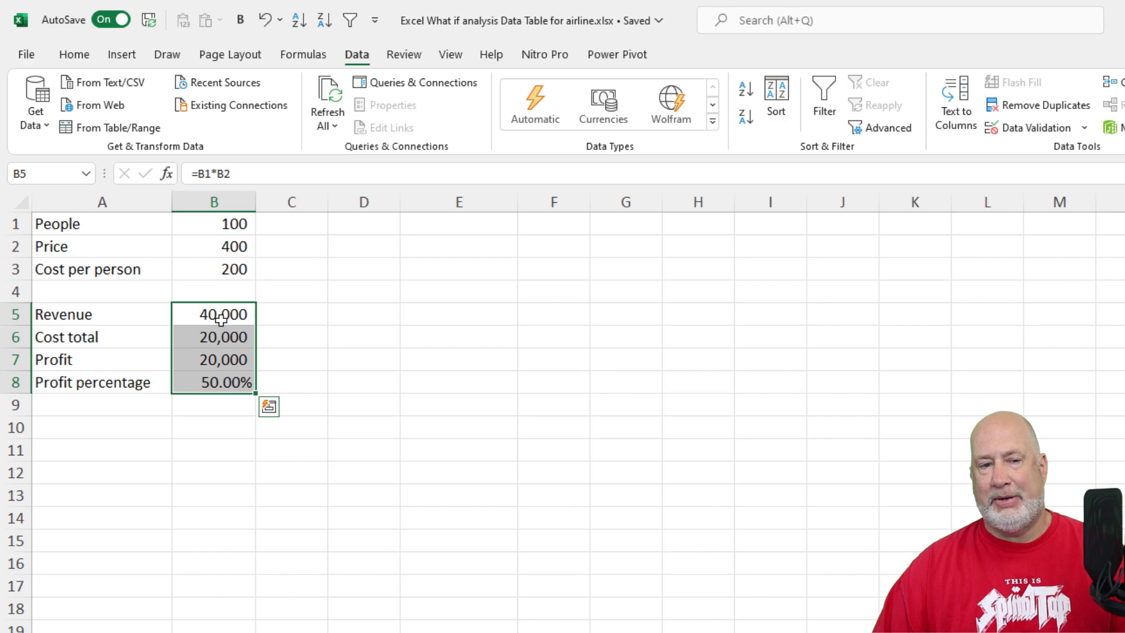
pyautogui.click(222, 316)
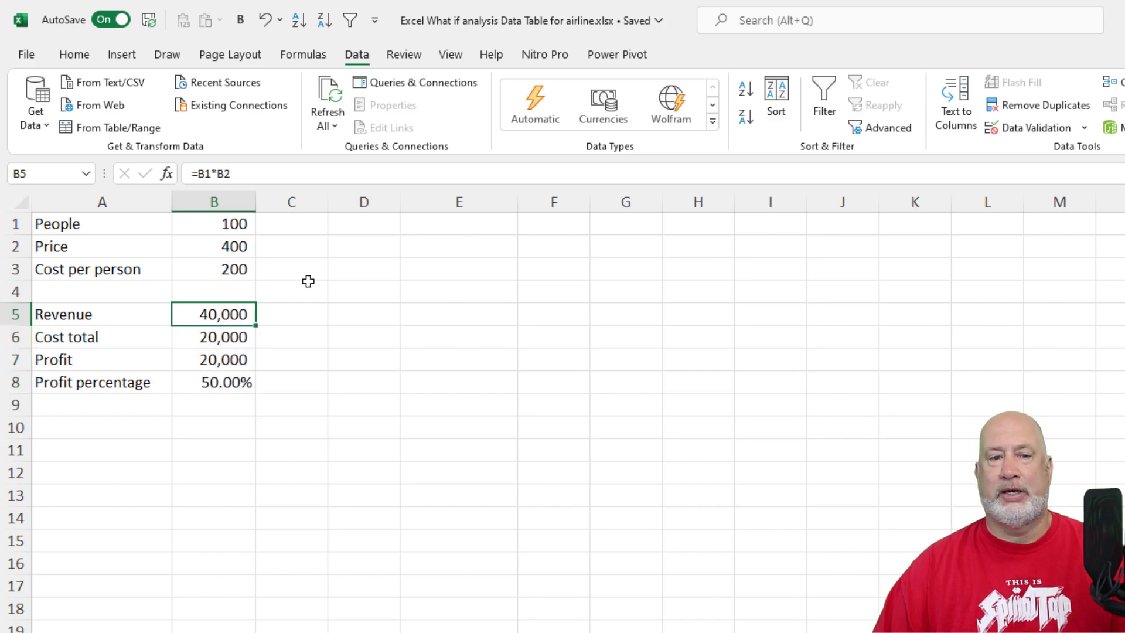
pyautogui.click(306, 281)
pyautogui.click(91, 62)
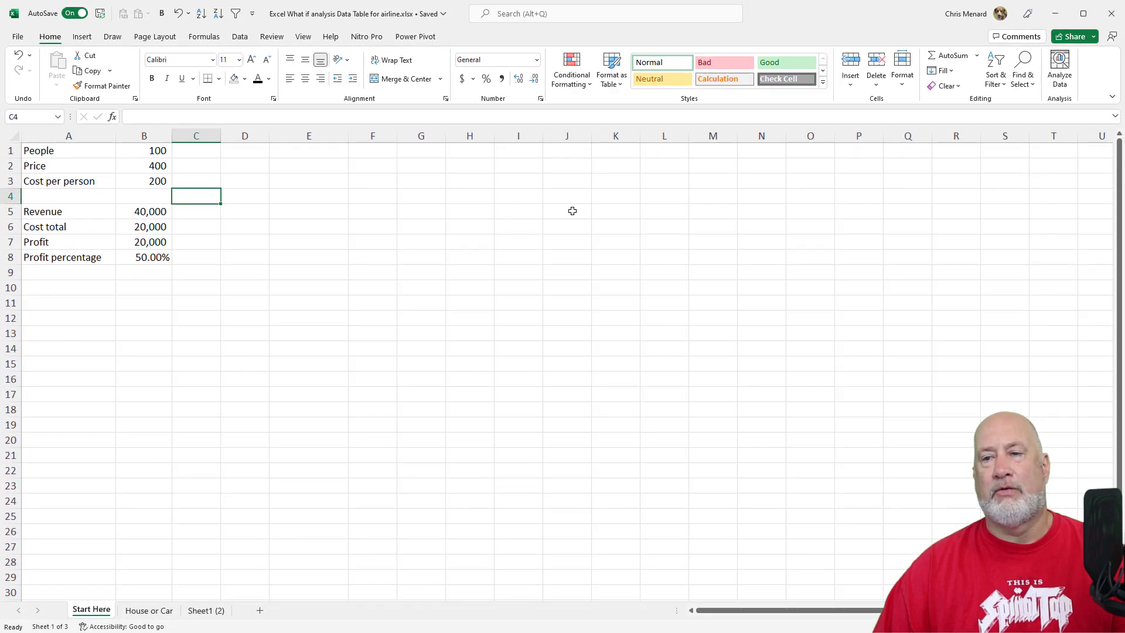
pyautogui.click(1023, 86)
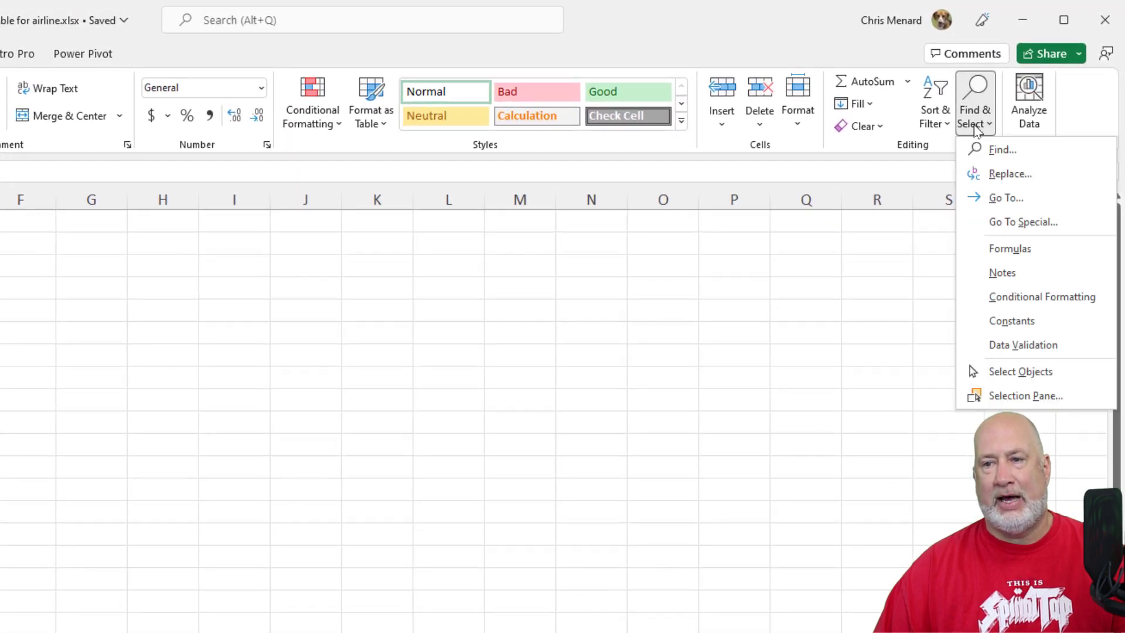
pyautogui.click(990, 224)
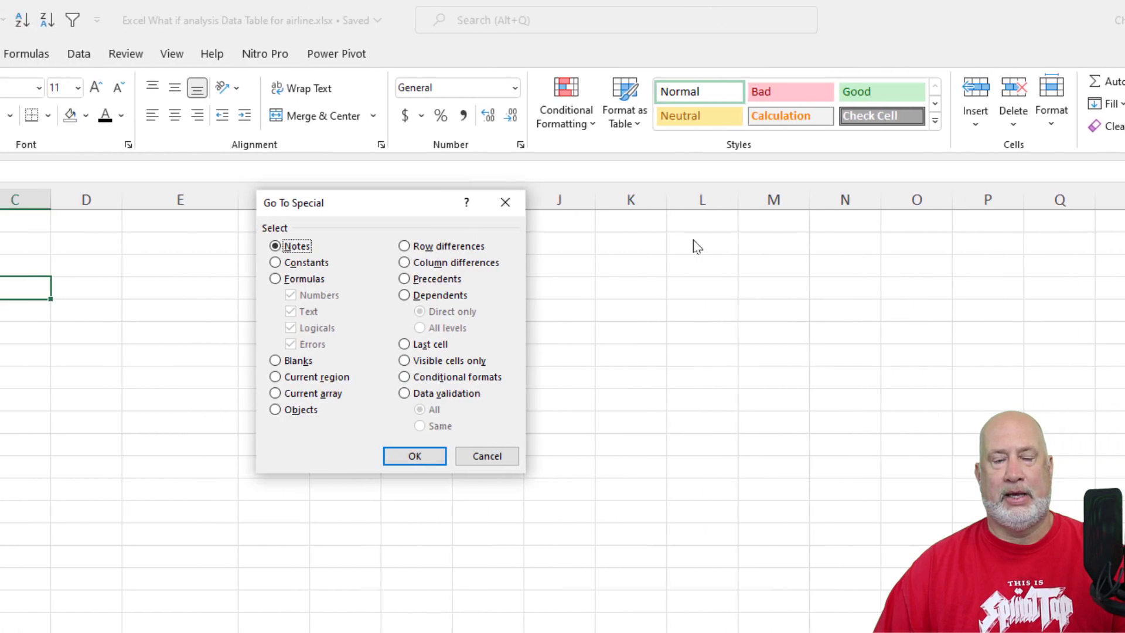
pyautogui.click(549, 279)
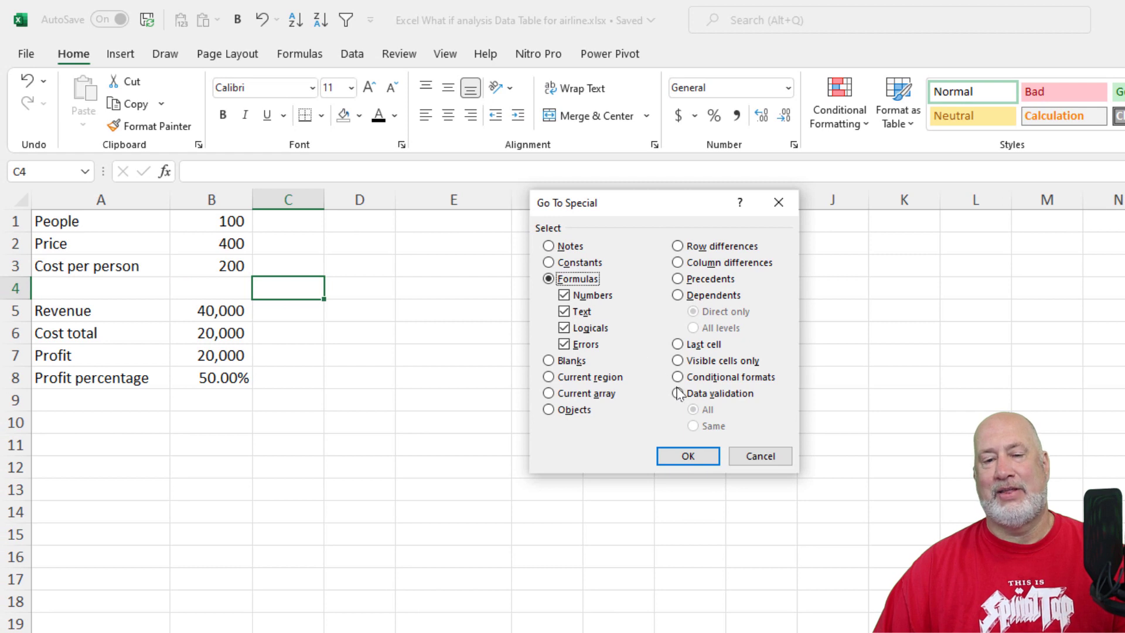
pyautogui.click(685, 455)
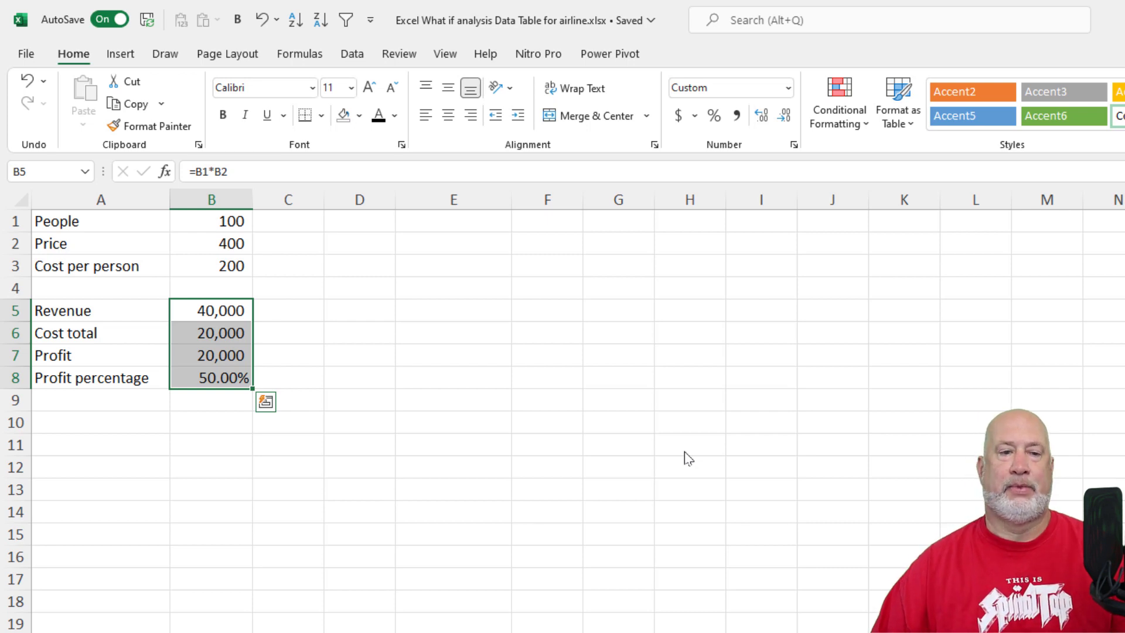
pyautogui.click(346, 336)
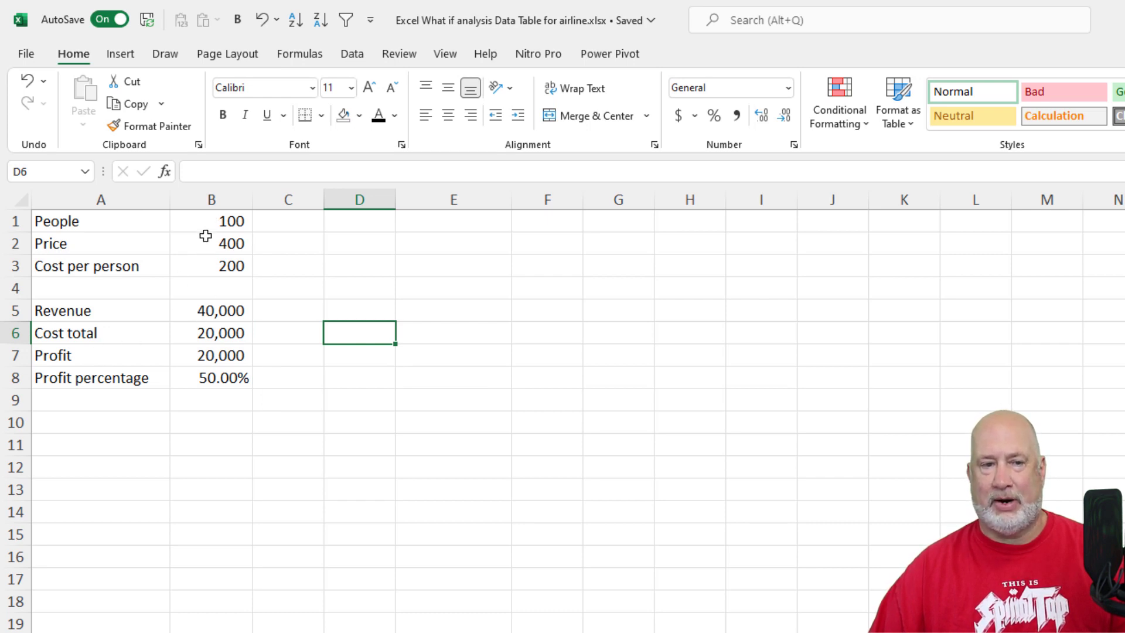
pyautogui.moveTo(209, 220); pyautogui.dragTo(213, 376)
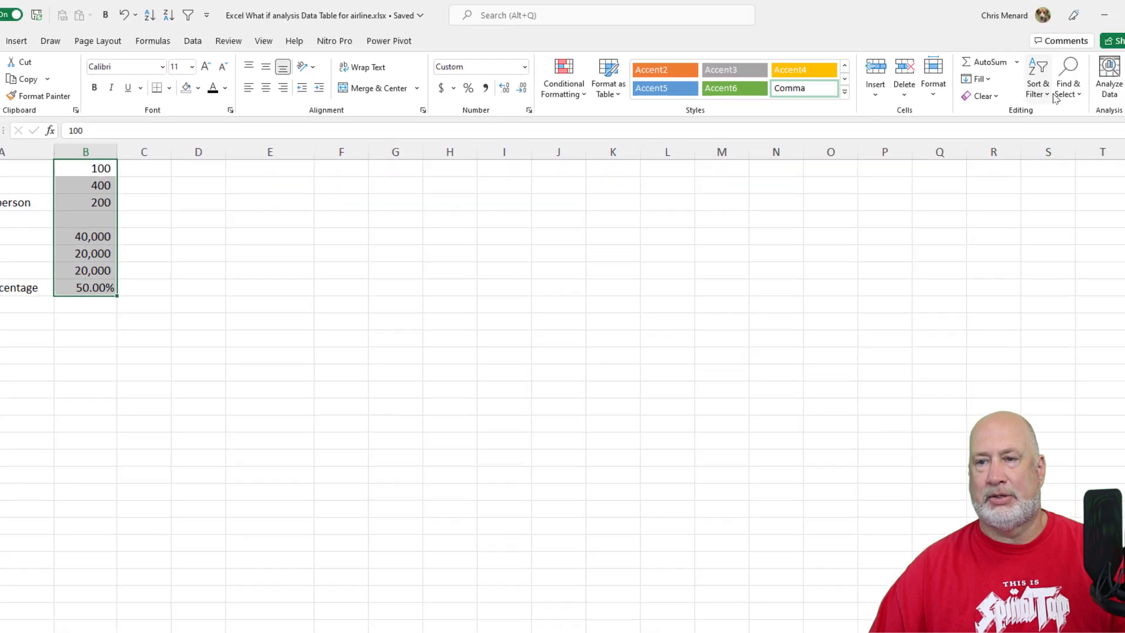
pyautogui.click(1046, 94)
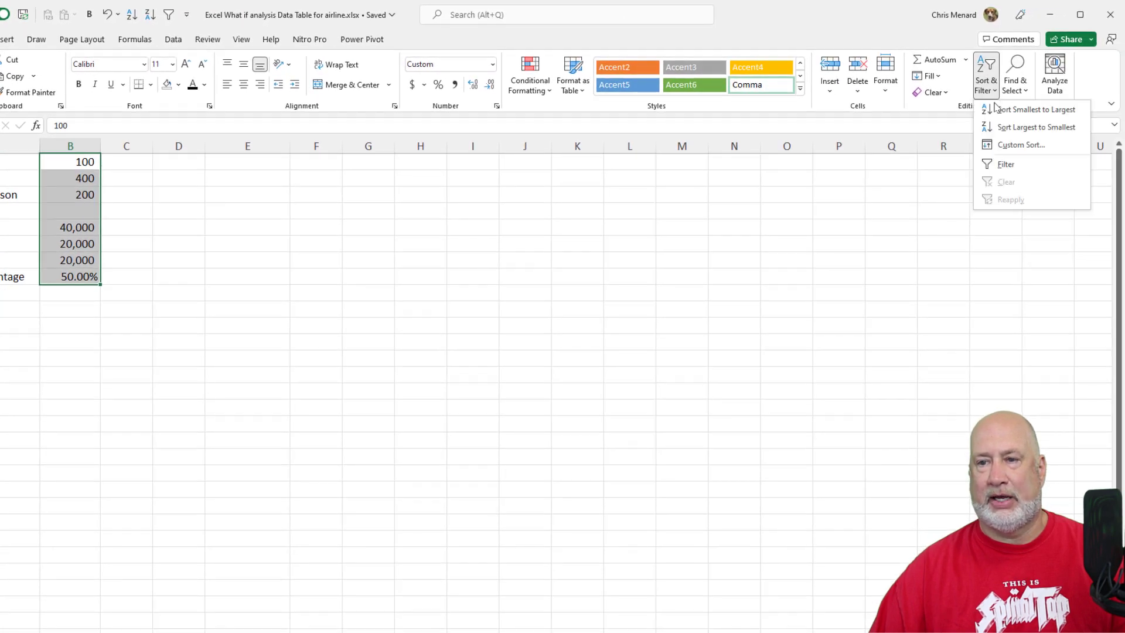
pyautogui.press('Escape')
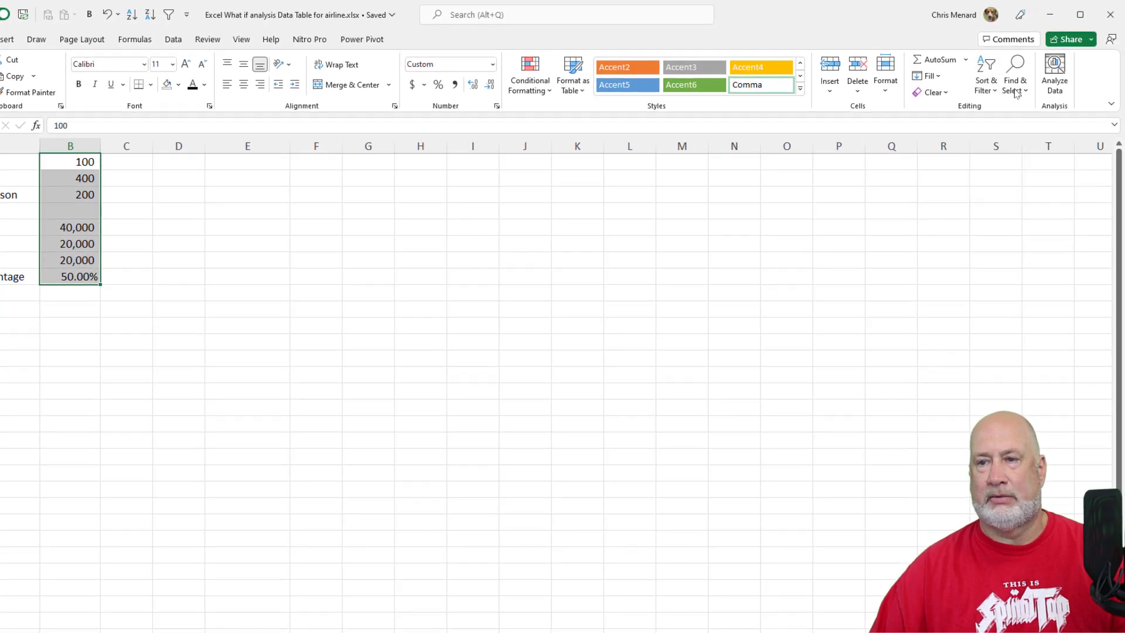
pyautogui.click(1016, 91)
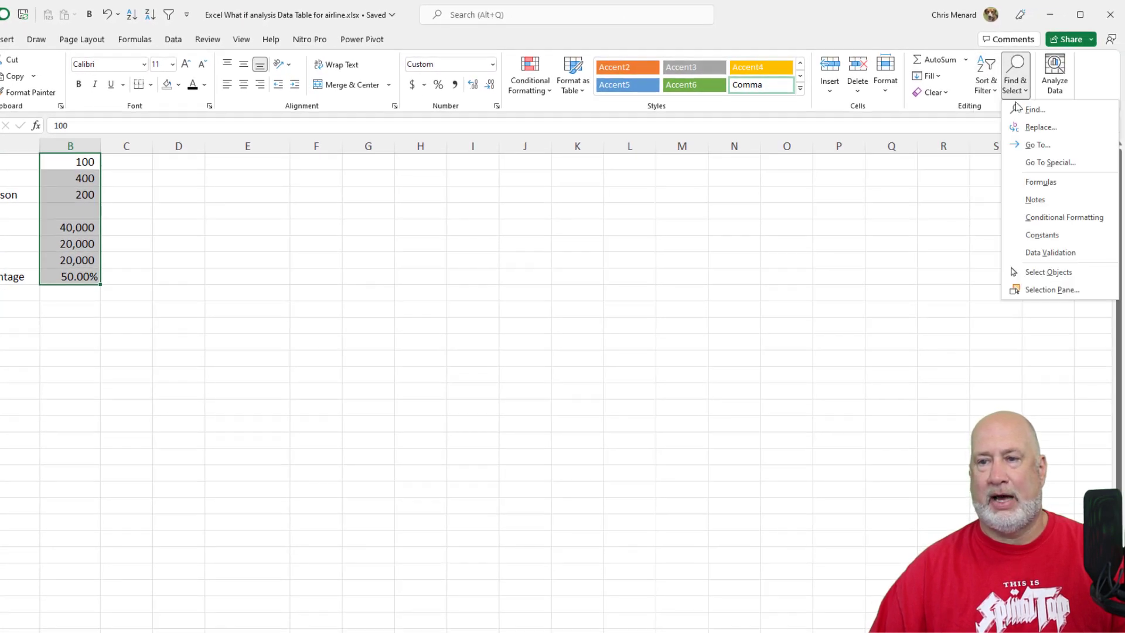
pyautogui.click(1033, 163)
pyautogui.click(339, 195)
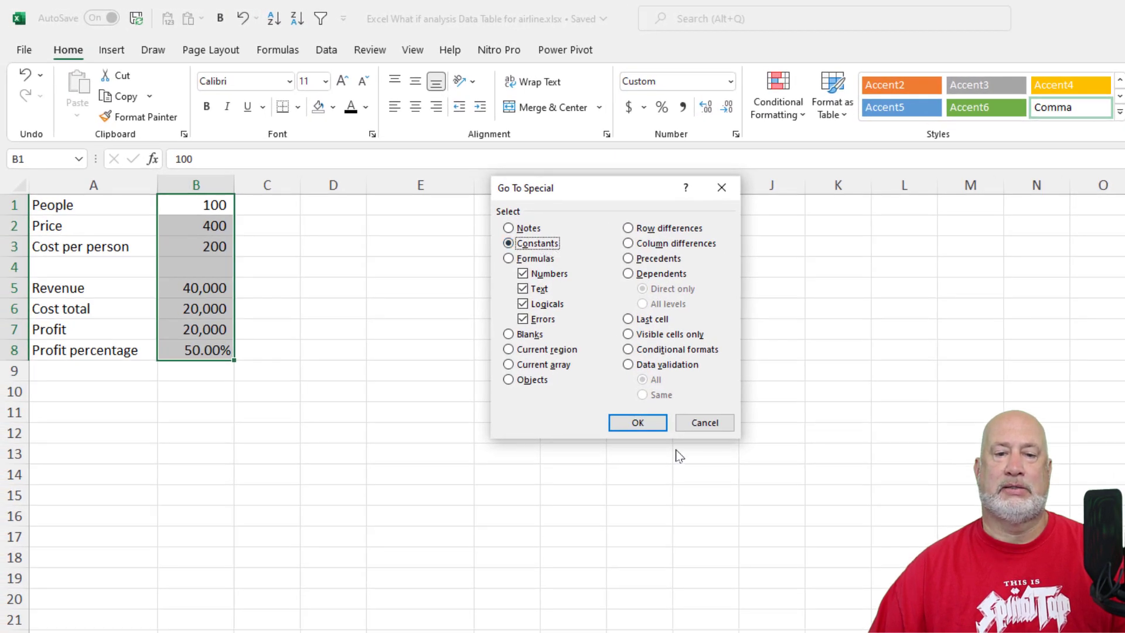
pyautogui.click(645, 422)
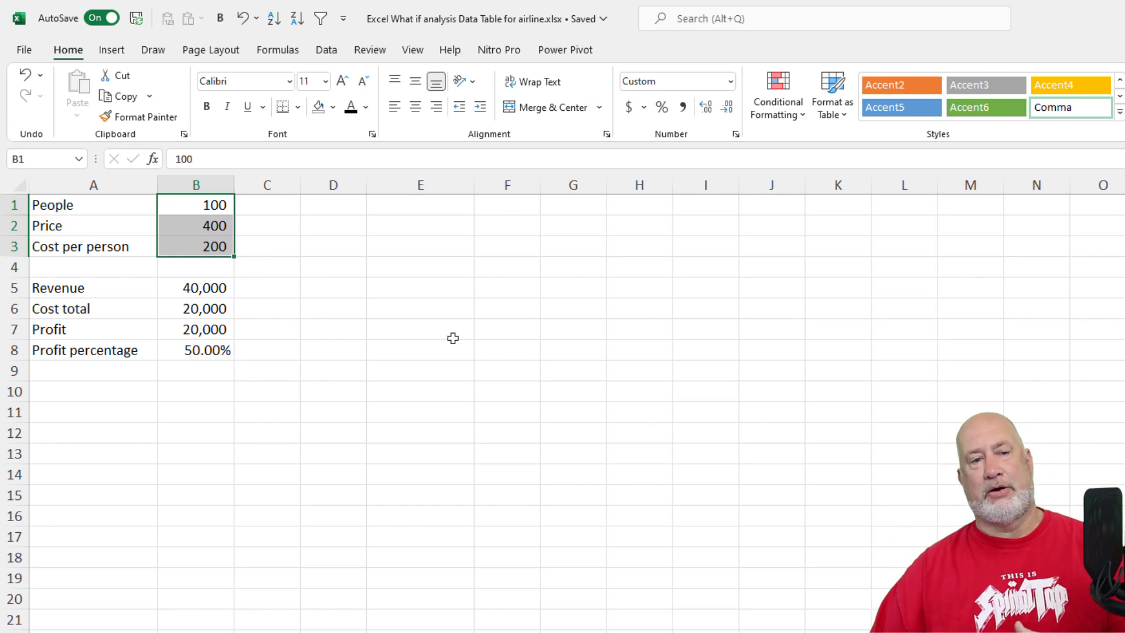
pyautogui.click(389, 310)
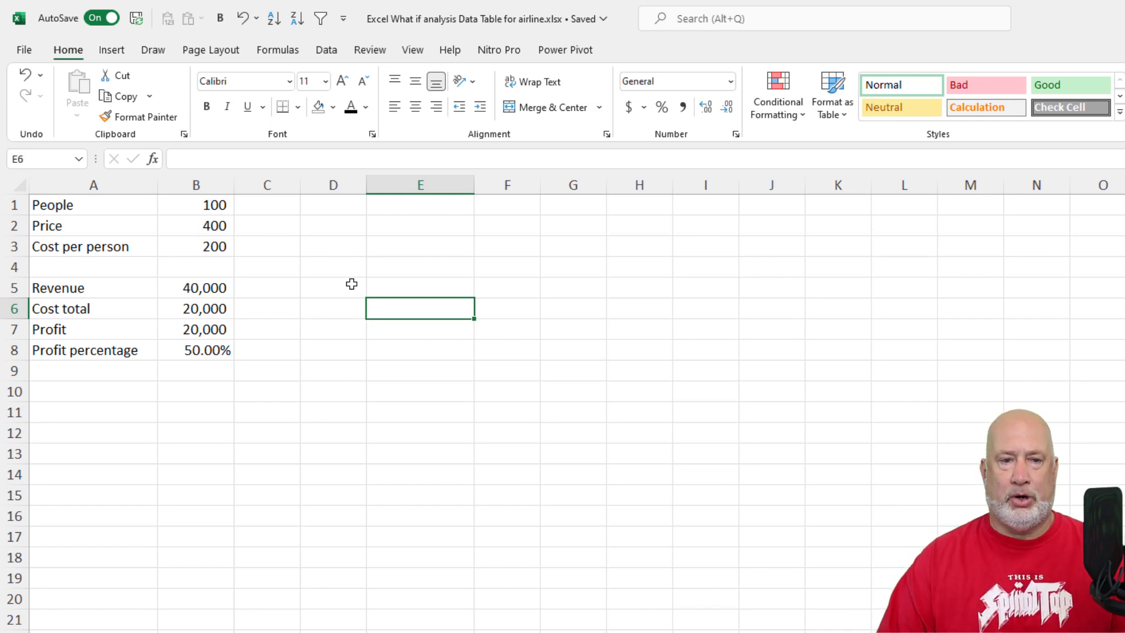
# Step: Put a People heading in E2 and fill 70 to 140 in steps of 10 down to E10
pyautogui.click(409, 228)
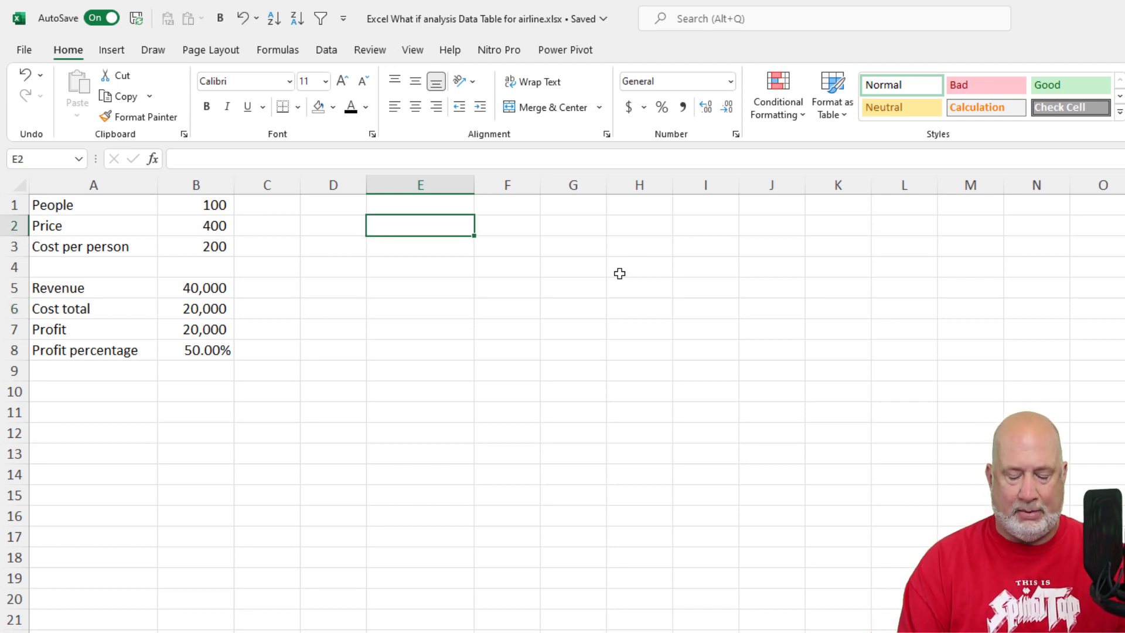
pyautogui.write('People')
pyautogui.press('Return')
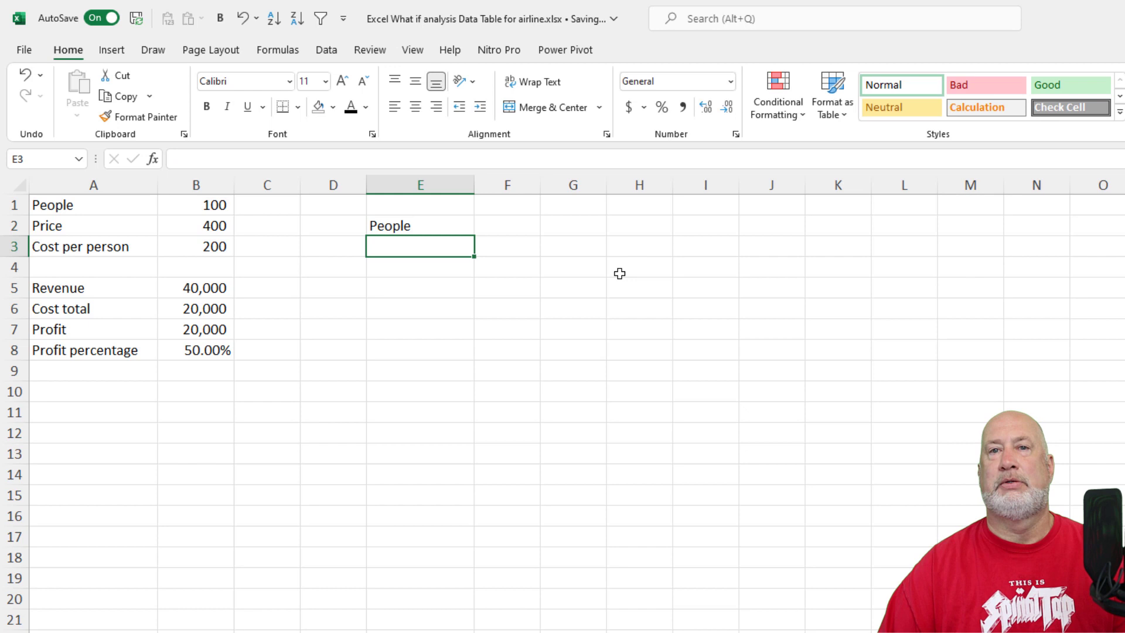
pyautogui.write('70')
pyautogui.press('Return')
pyautogui.write('80')
pyautogui.press('Return')
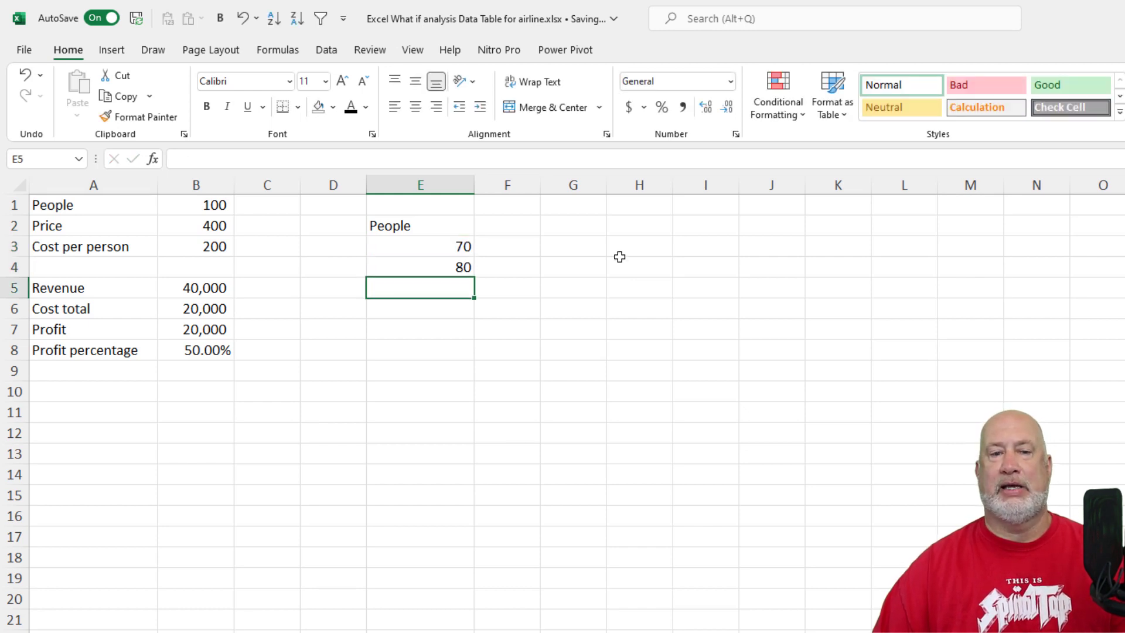
pyautogui.moveTo(444, 245); pyautogui.dragTo(455, 409)
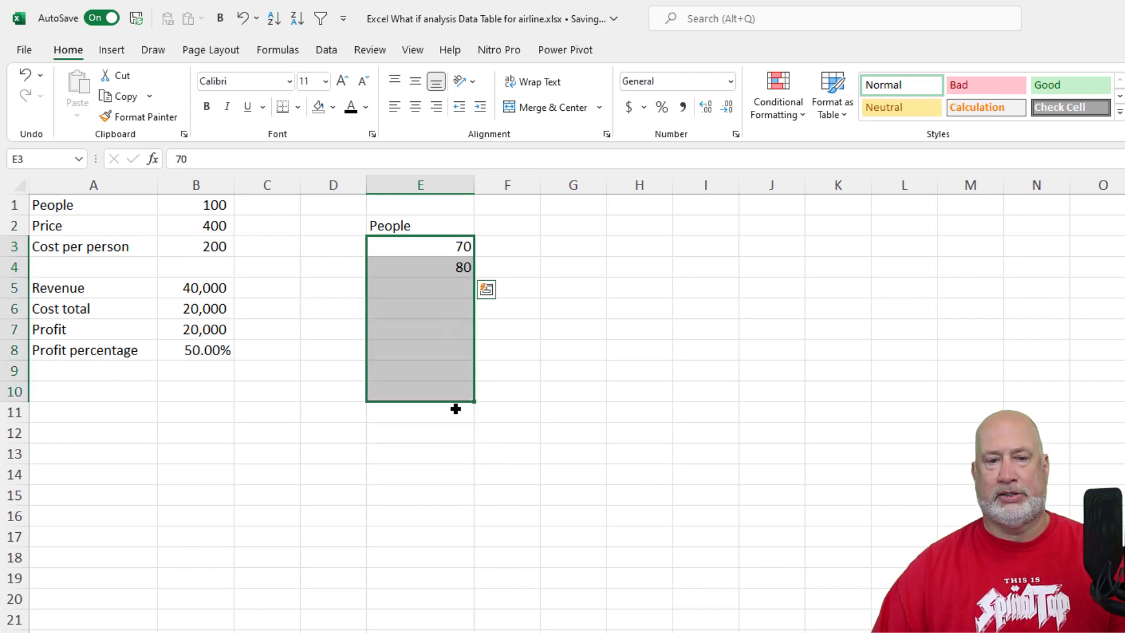
pyautogui.click(438, 220)
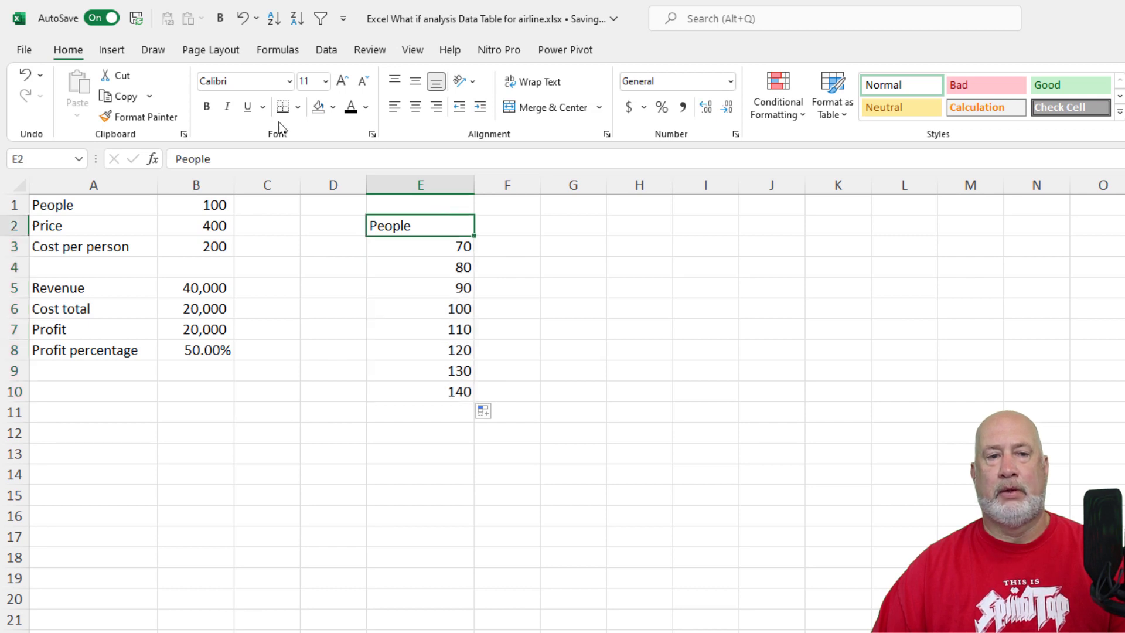
# Step: Make the People heading bold and right-aligned, and widen column F
pyautogui.click(206, 107)
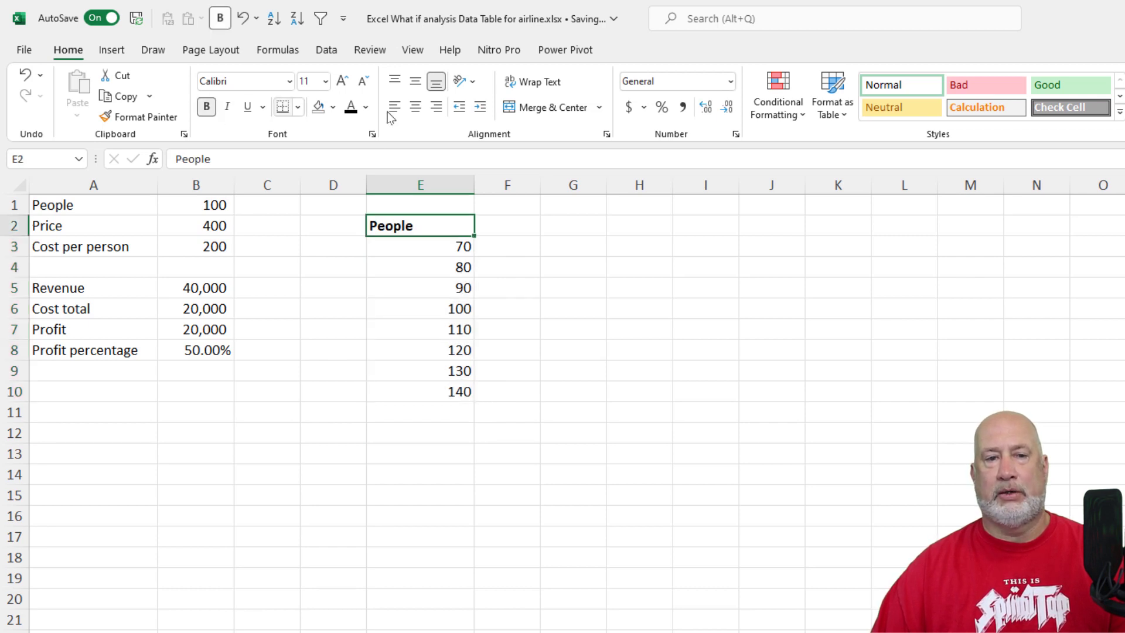
pyautogui.click(436, 107)
pyautogui.click(507, 224)
pyautogui.moveTo(541, 188); pyautogui.dragTo(565, 192)
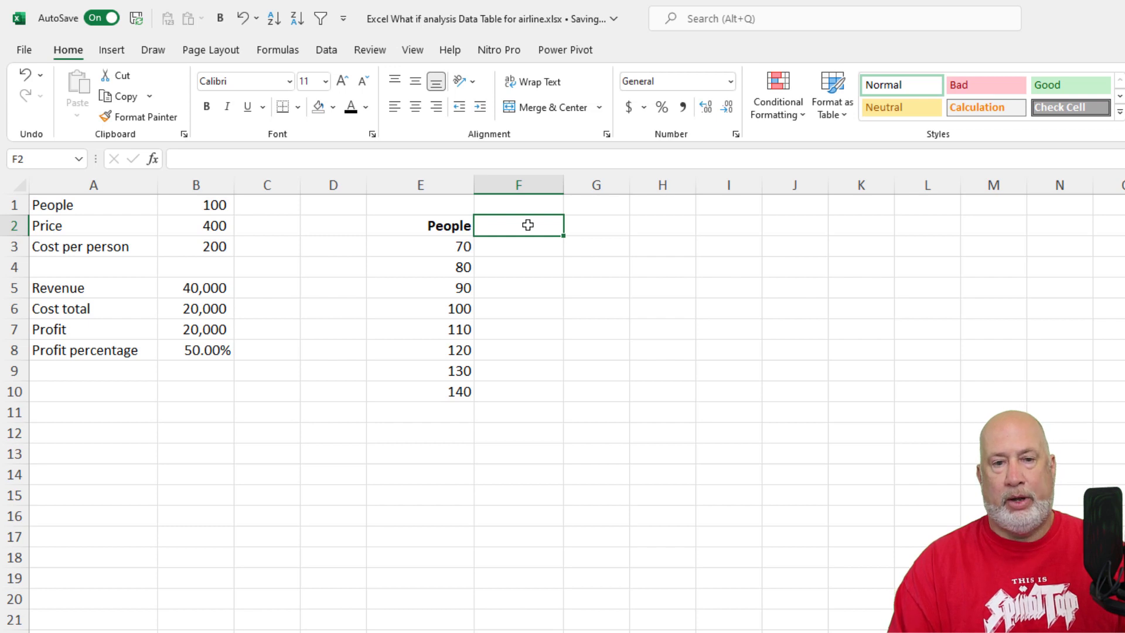
# Step: Link F2 to the Profit with =B7 and select E2:F10
pyautogui.write('=')
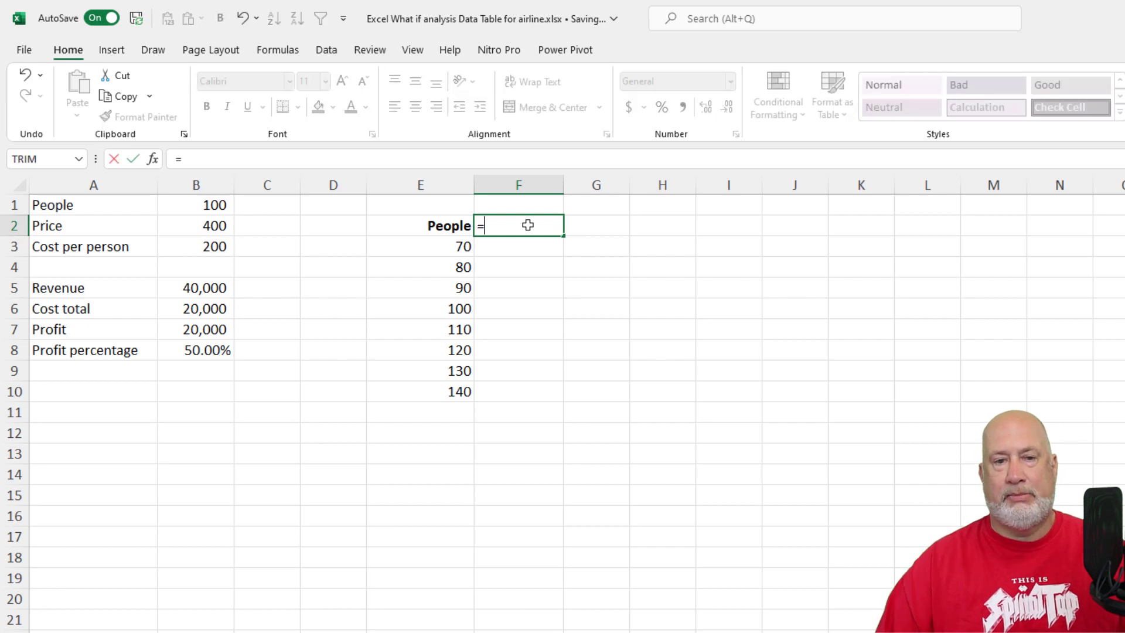
pyautogui.click(218, 330)
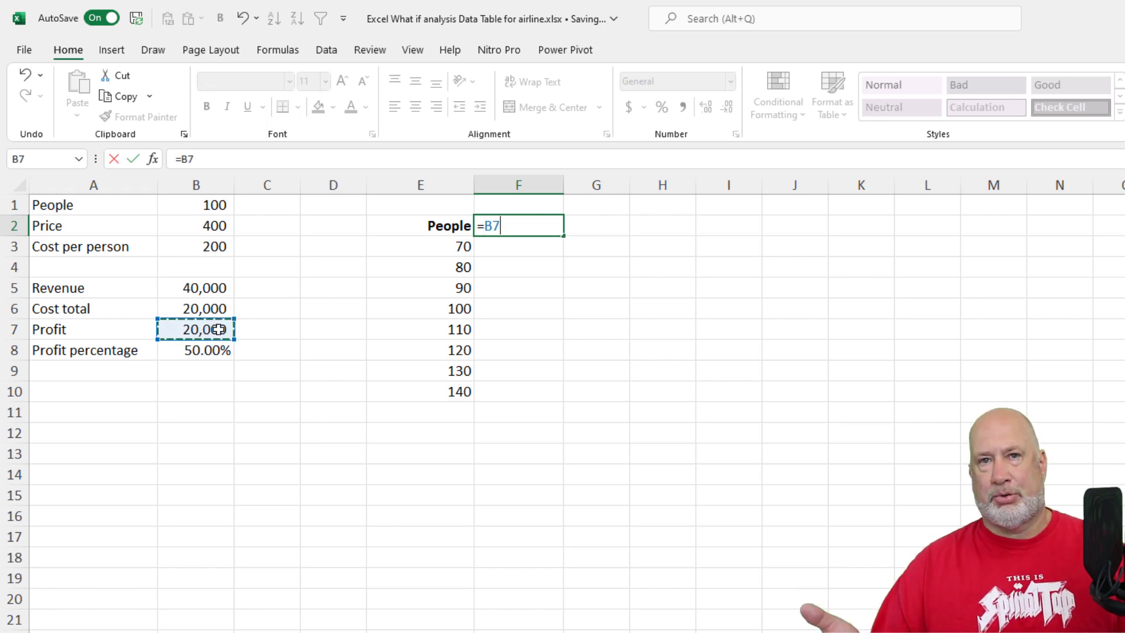
pyautogui.press('Return')
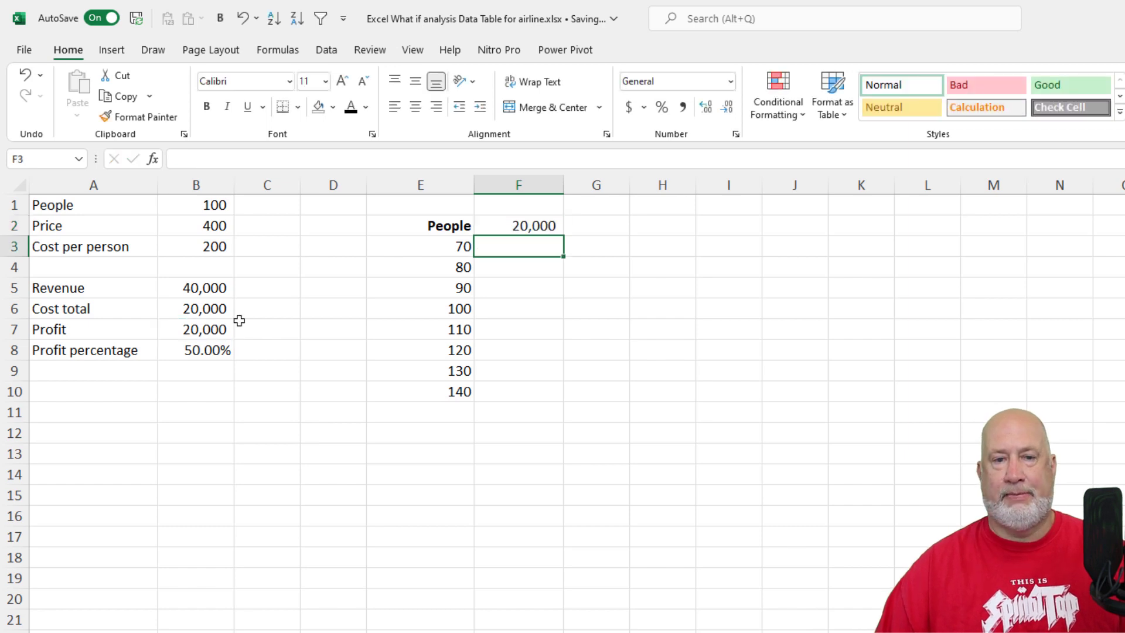
pyautogui.click(529, 227)
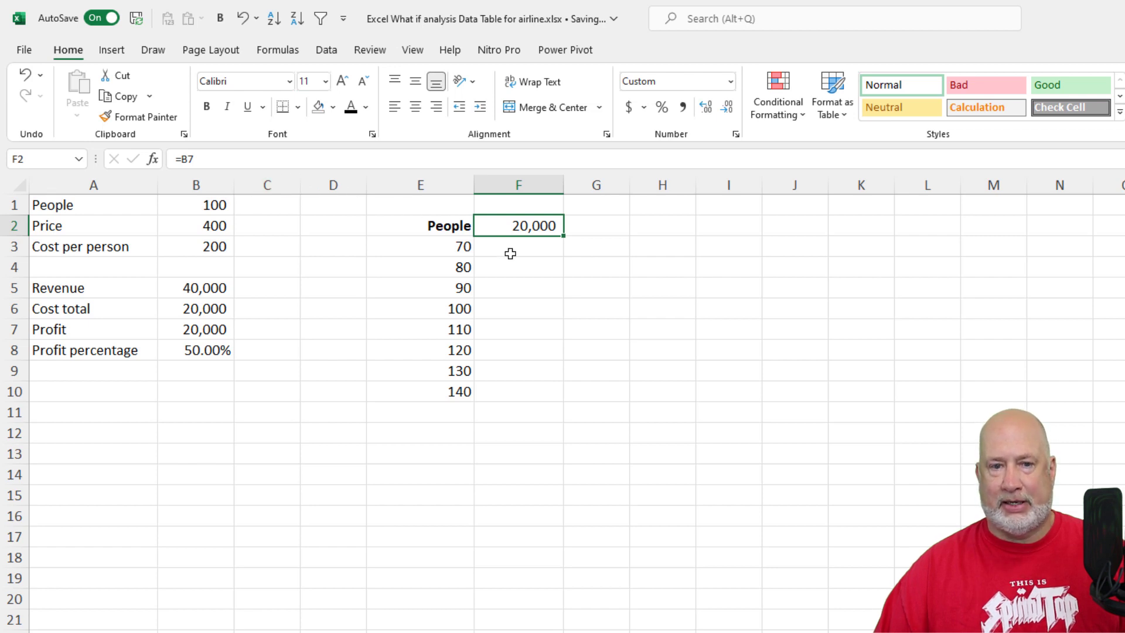
pyautogui.moveTo(442, 228); pyautogui.dragTo(506, 383)
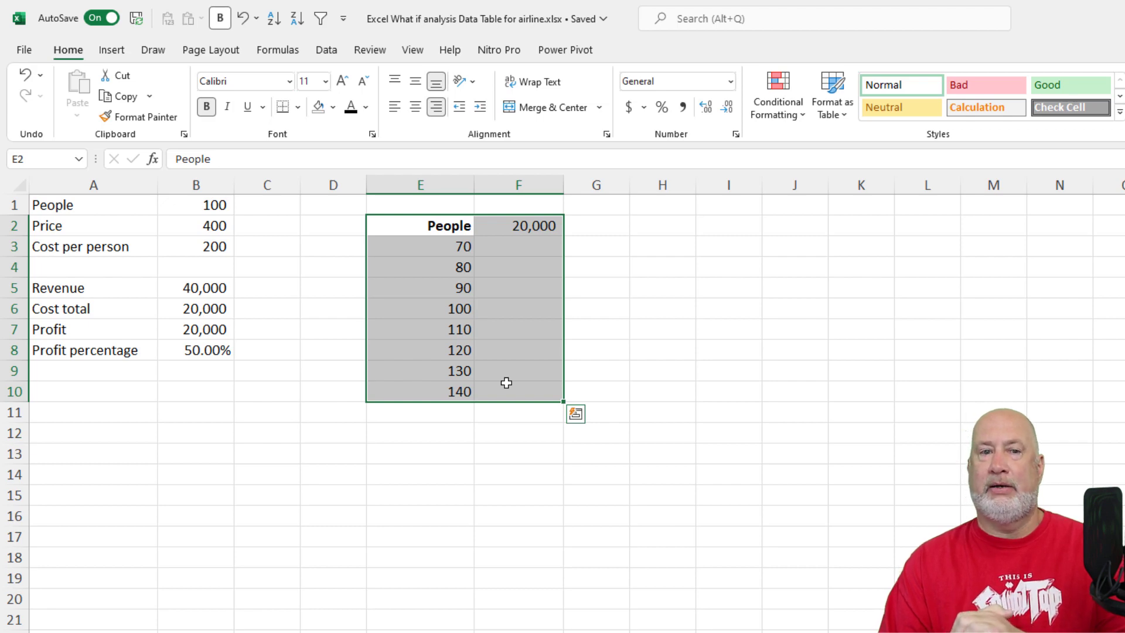
# Step: Create a one-variable data table on E2:F10 with B1 as the column input cell
pyautogui.click(331, 51)
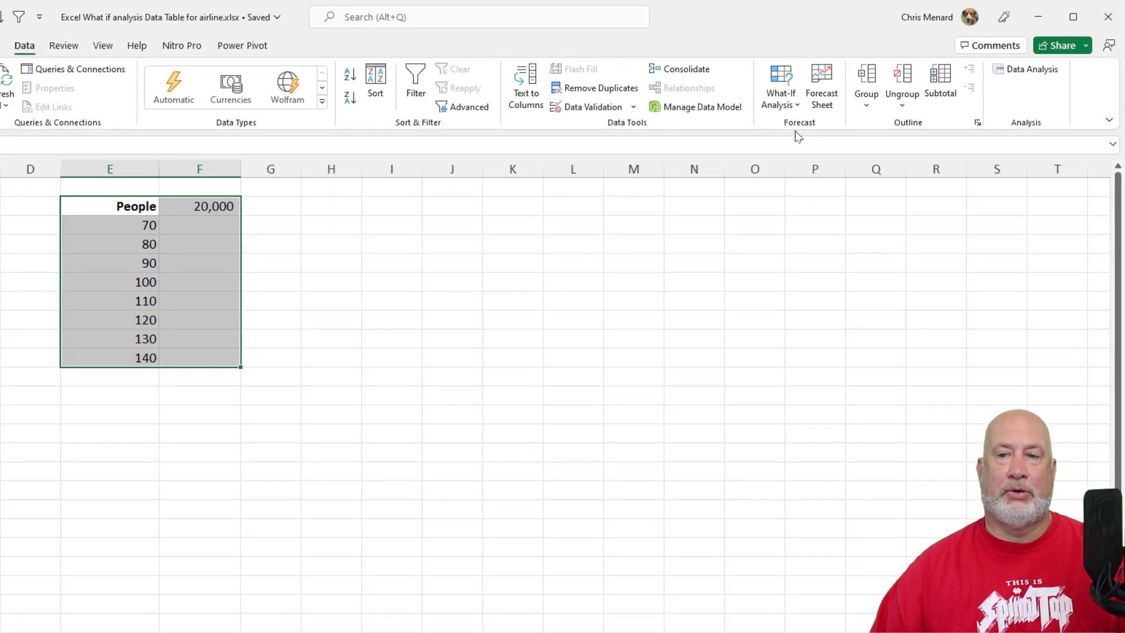
pyautogui.click(783, 106)
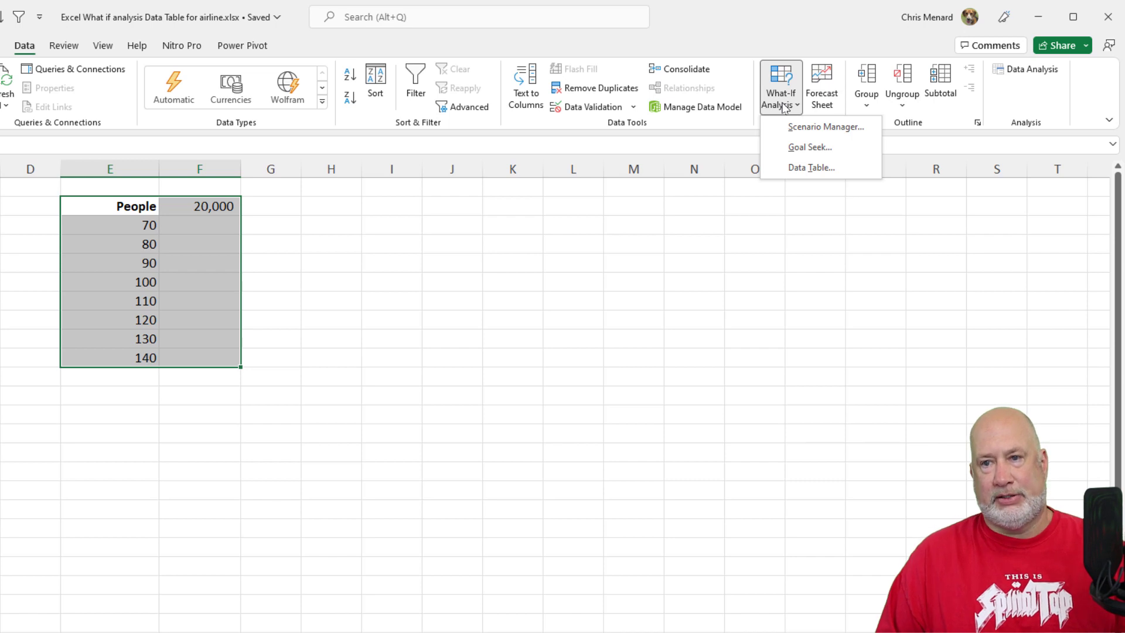
pyautogui.click(804, 169)
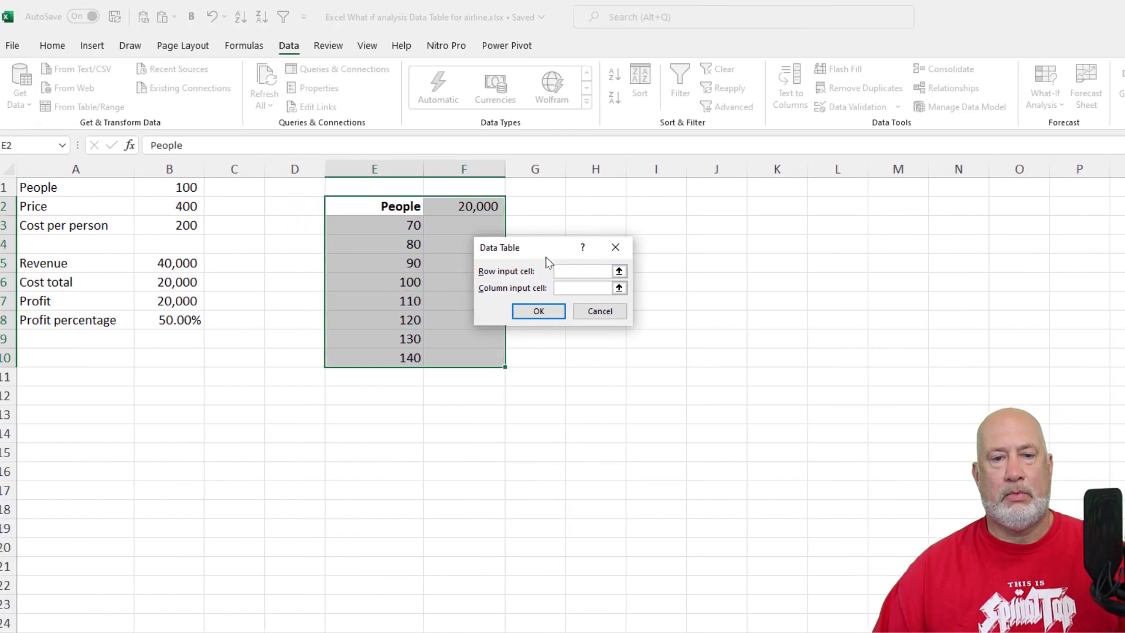
pyautogui.moveTo(356, 254); pyautogui.dragTo(425, 208)
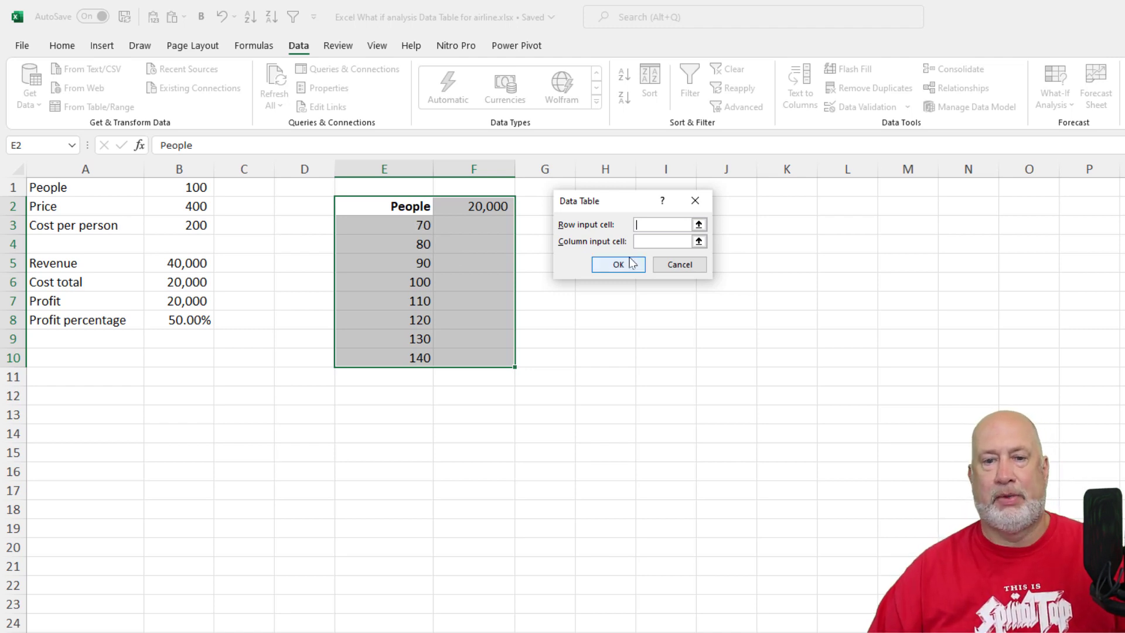
pyautogui.click(644, 241)
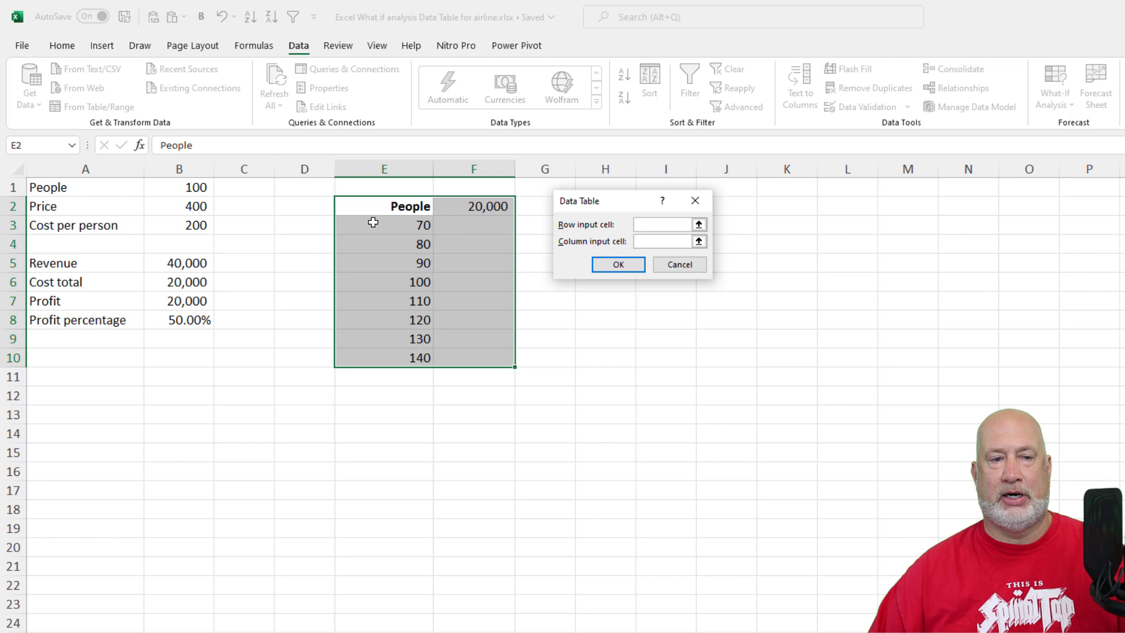
pyautogui.click(185, 188)
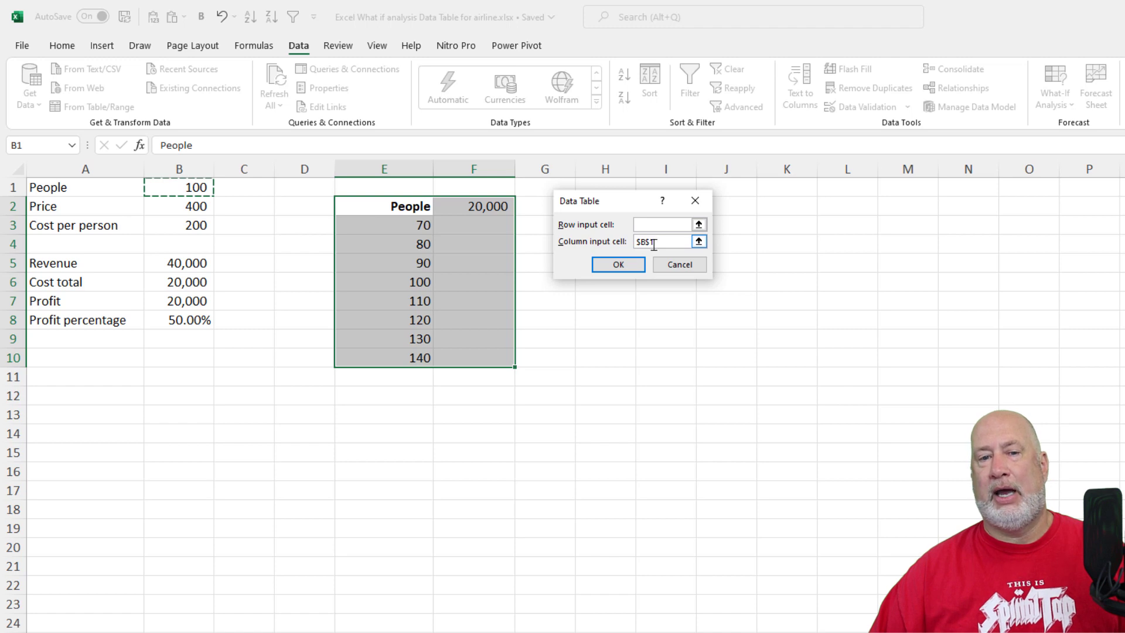
pyautogui.click(620, 267)
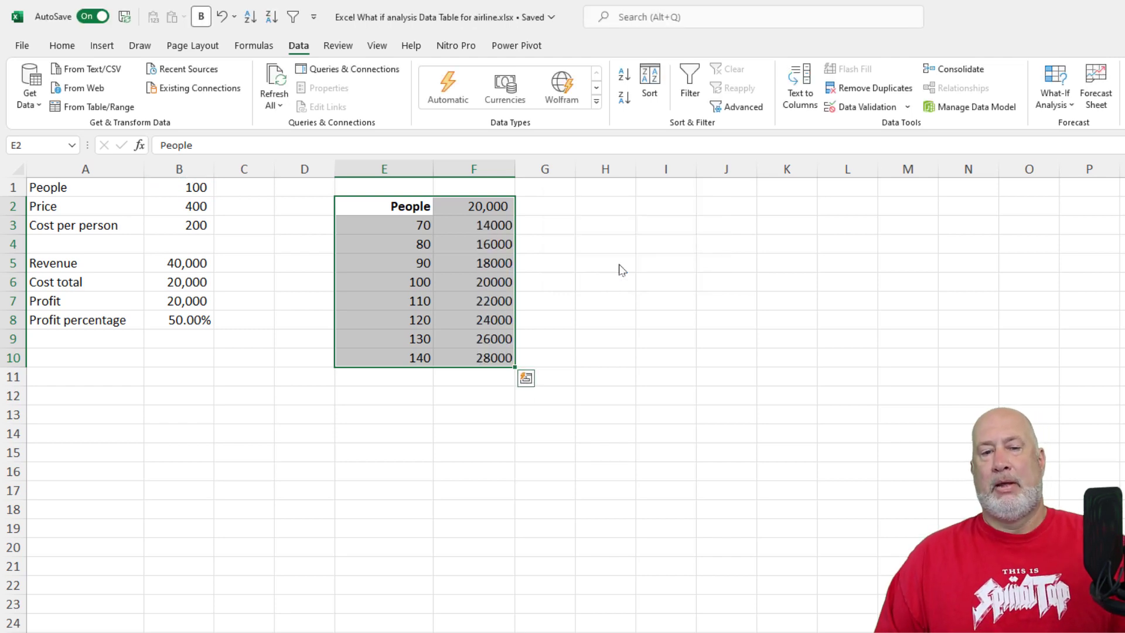
# Step: Format F3:F10 with comma style and no decimal places
pyautogui.moveTo(492, 225); pyautogui.dragTo(480, 354)
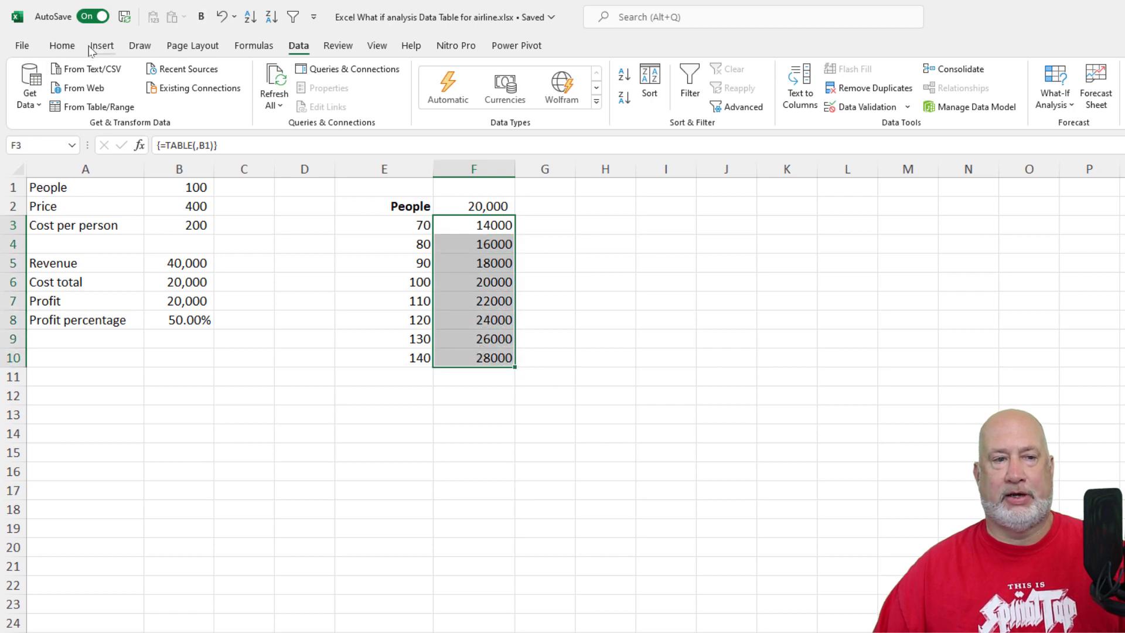
pyautogui.click(63, 45)
pyautogui.click(625, 99)
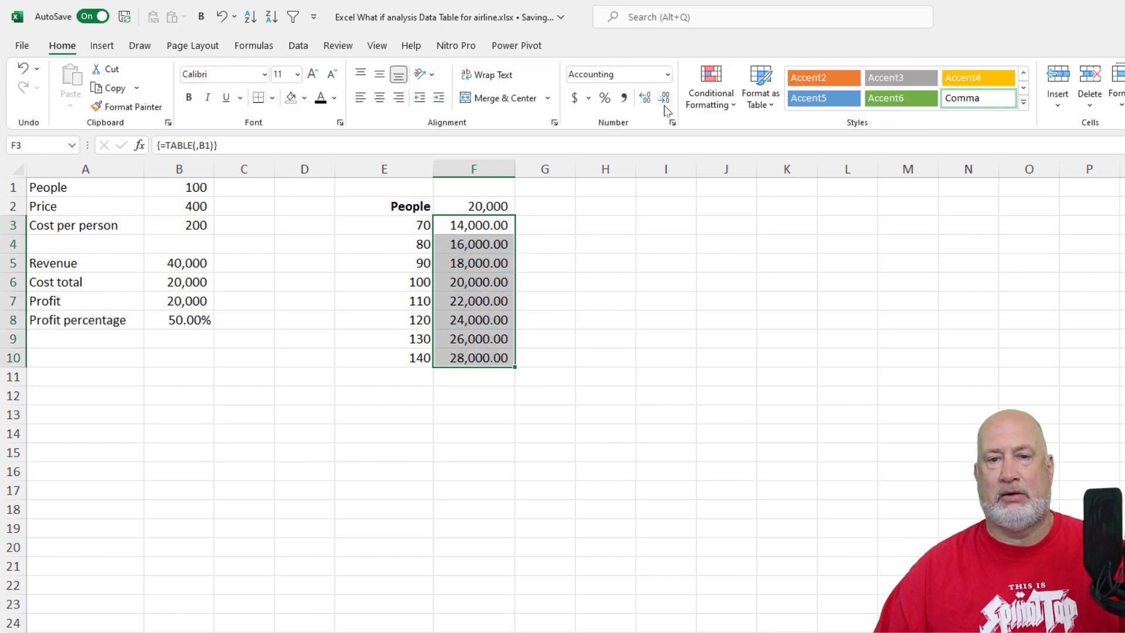
pyautogui.click(664, 97)
pyautogui.click(663, 97)
# Step: Try deleting the single result in F5 and dismiss Excel's data table warning
pyautogui.click(469, 258)
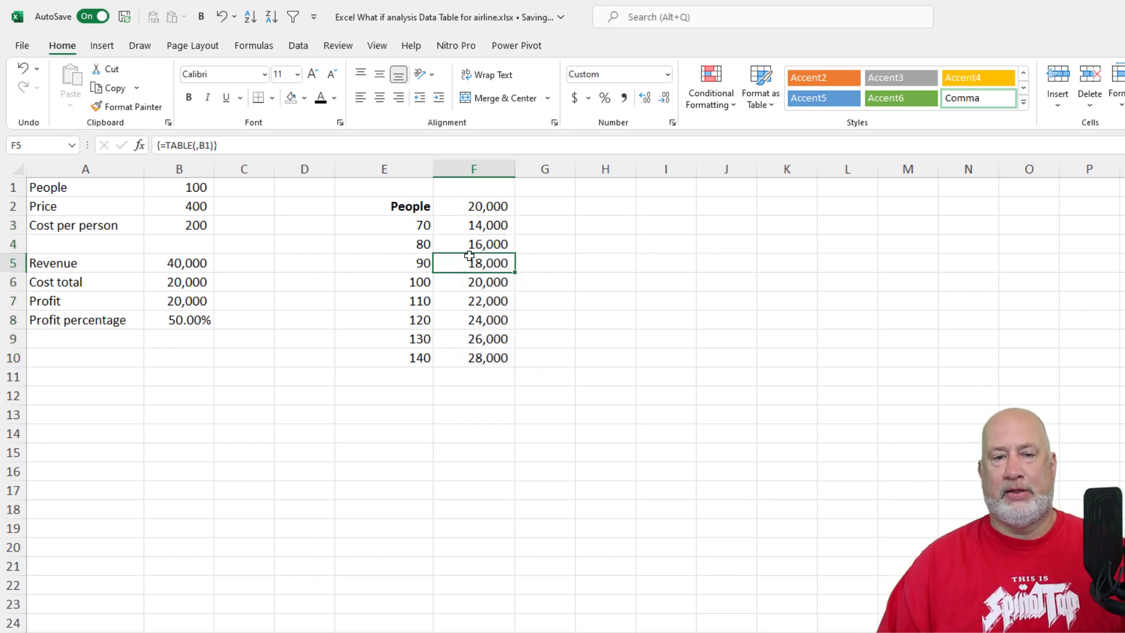
pyautogui.click(409, 283)
pyautogui.click(461, 282)
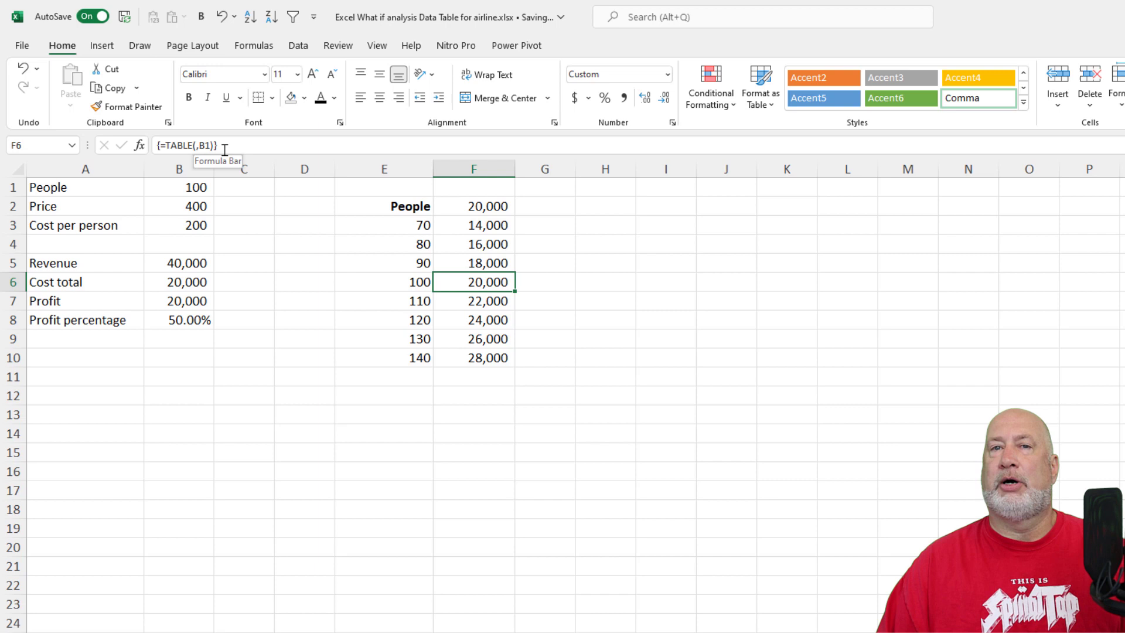
pyautogui.click(473, 262)
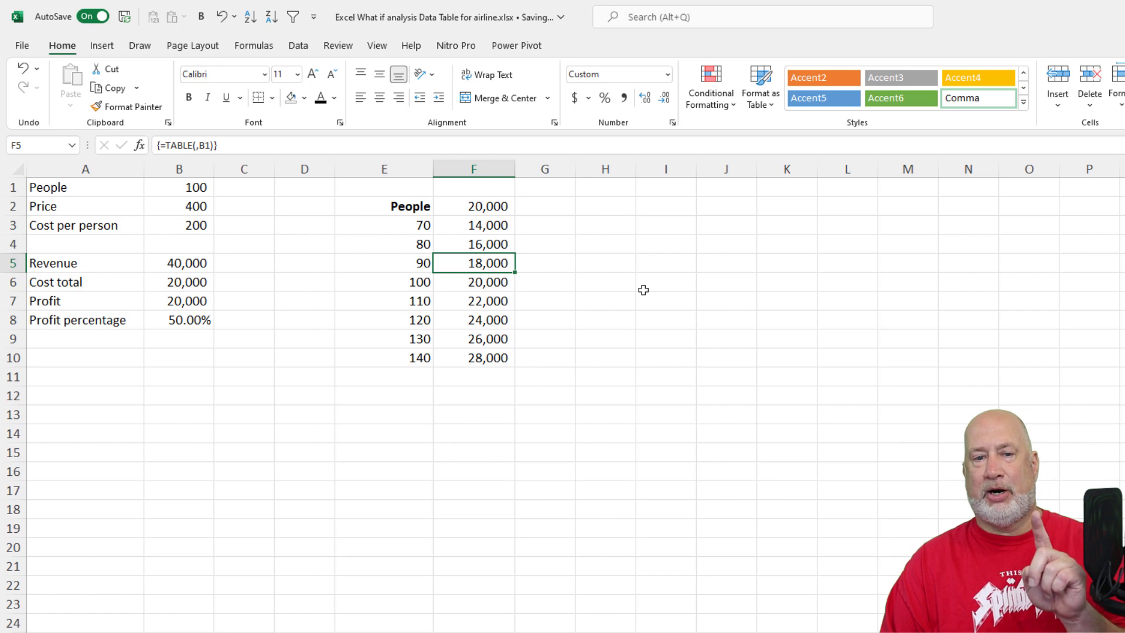
pyautogui.press('Delete')
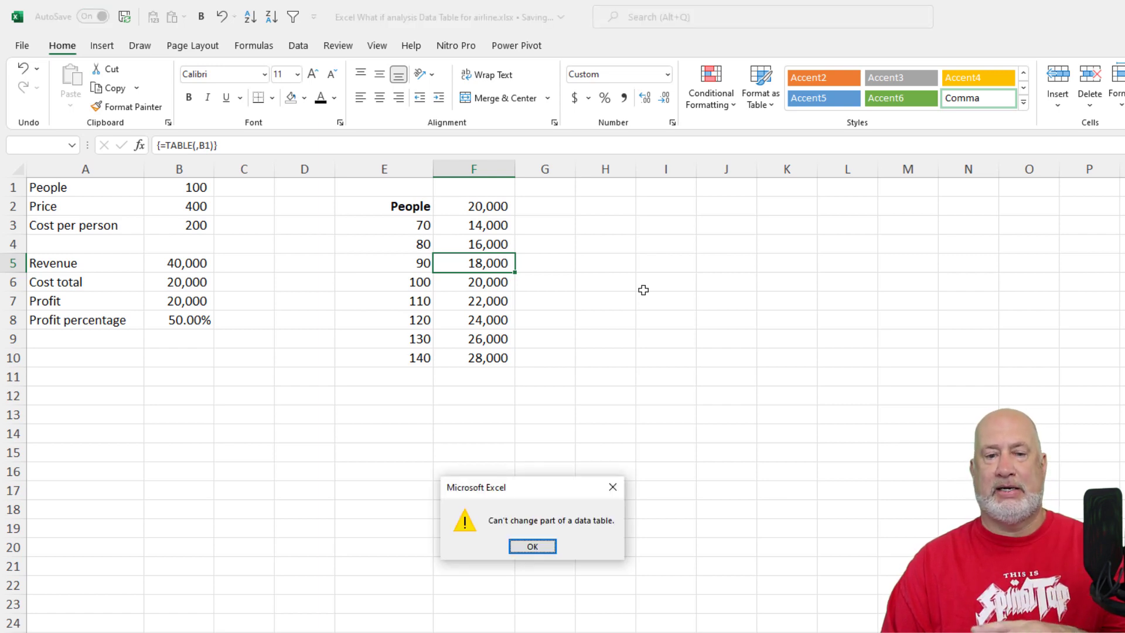
pyautogui.press('Return')
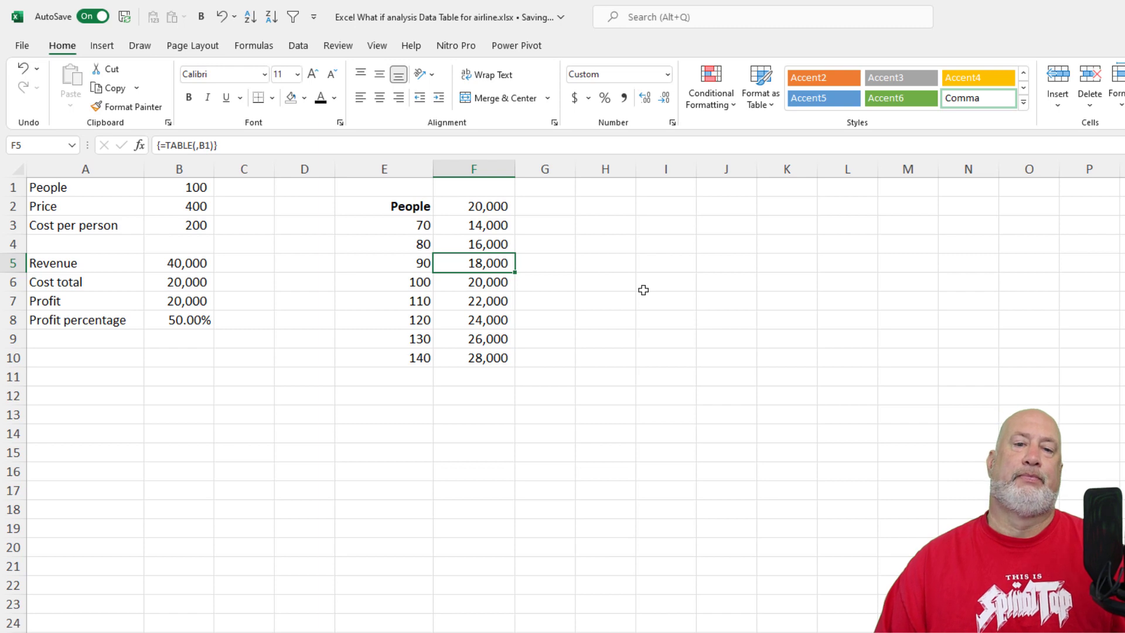
# Step: Change F2 to =B5 so the table shows revenue from 28,000 to 56,000
pyautogui.click(488, 207)
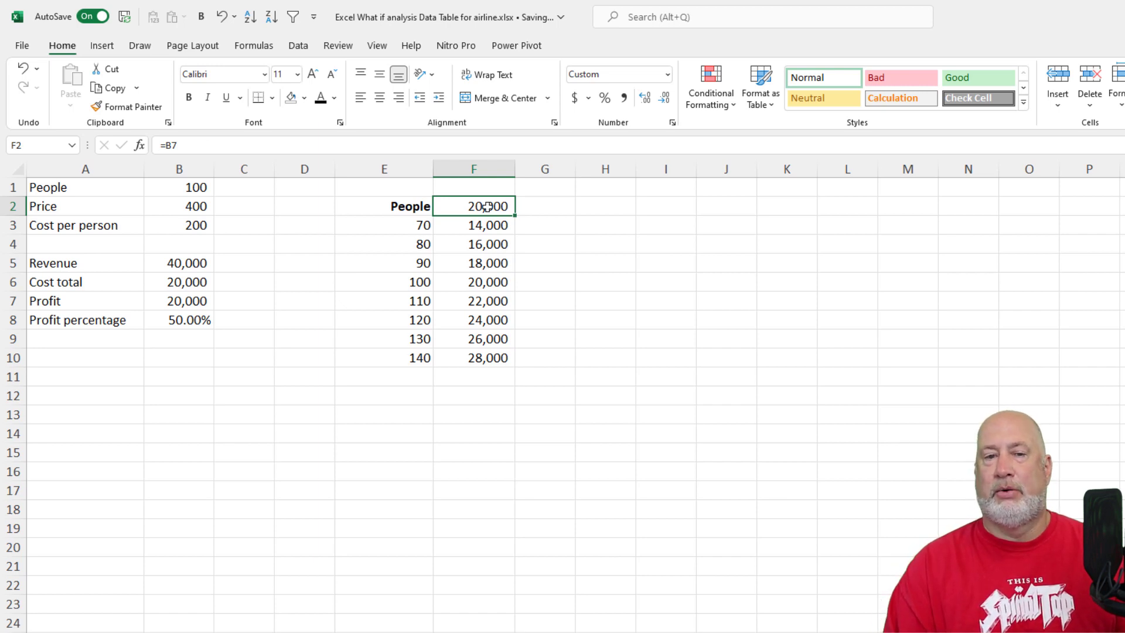
pyautogui.write('=')
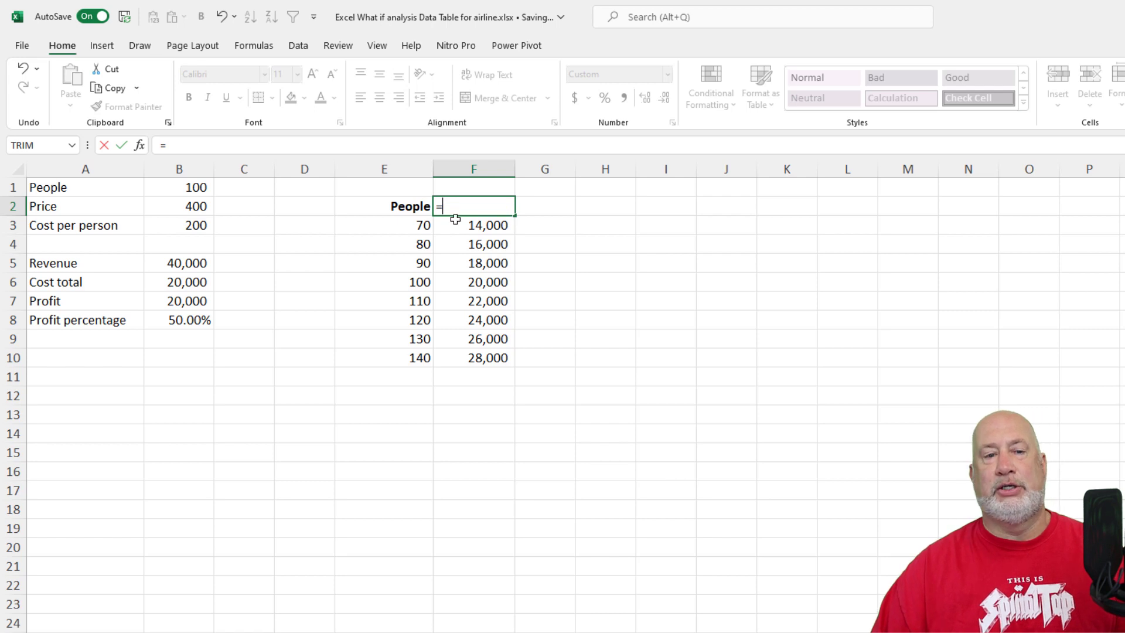
pyautogui.click(173, 267)
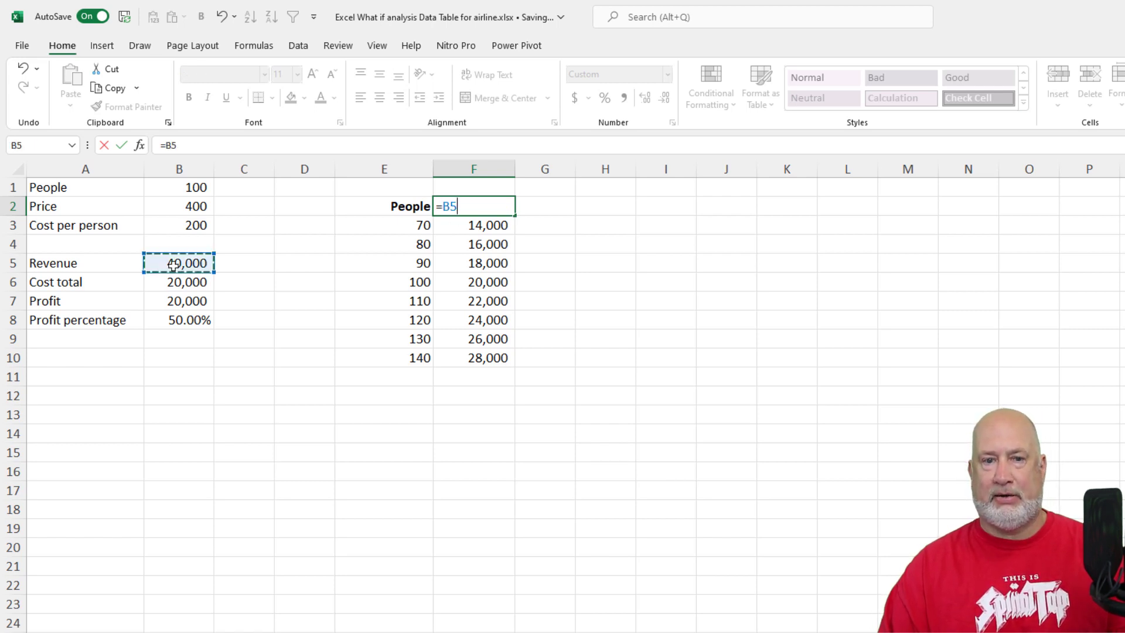
pyautogui.press('Return')
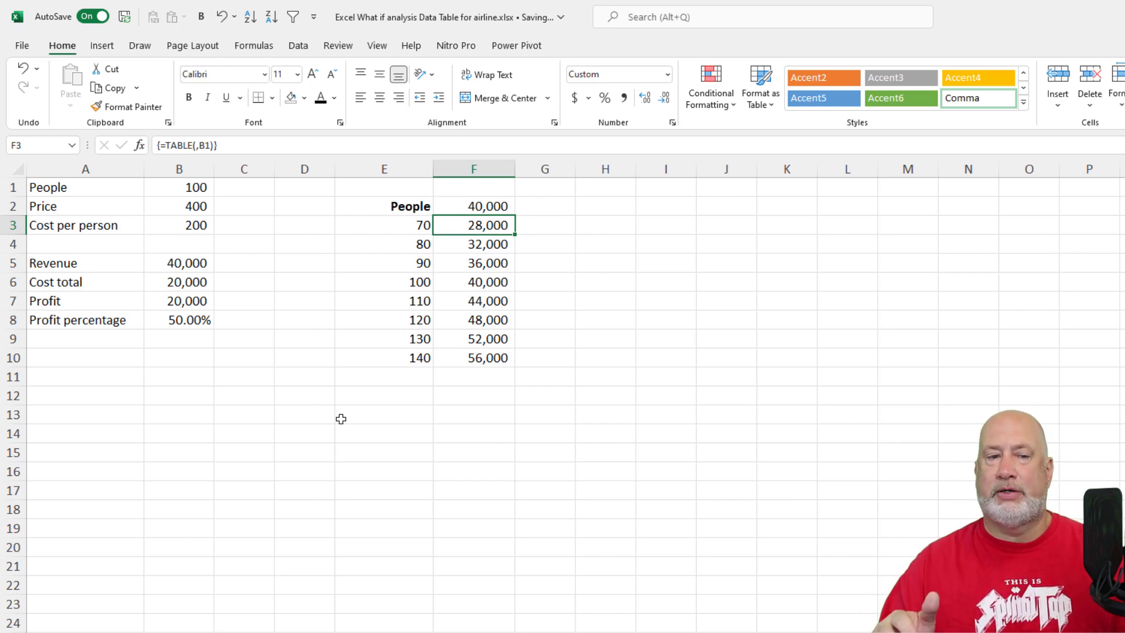
# Step: Copy the people counts 70–140 into D13:D20
pyautogui.click(369, 416)
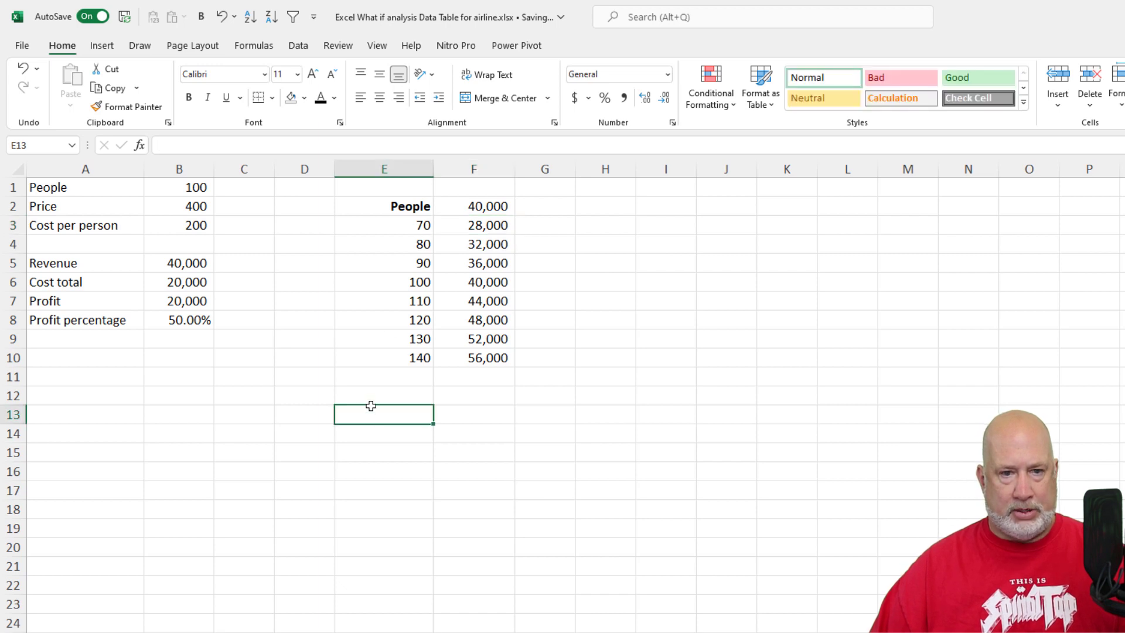
pyautogui.moveTo(405, 221); pyautogui.dragTo(402, 352)
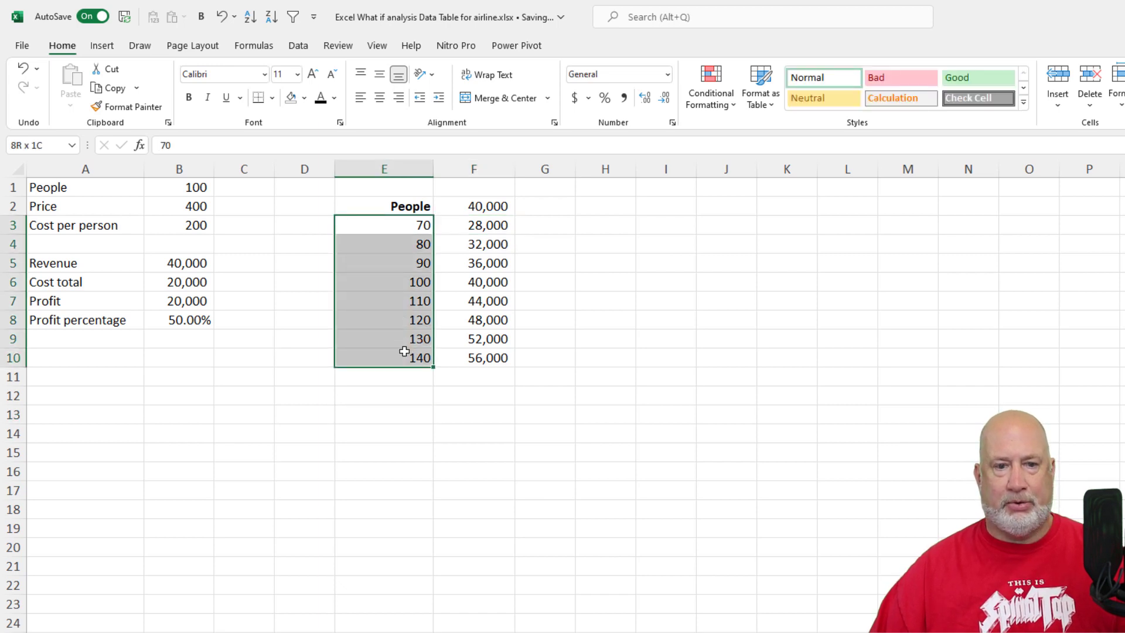
pyautogui.rightClick(394, 283)
pyautogui.click(415, 339)
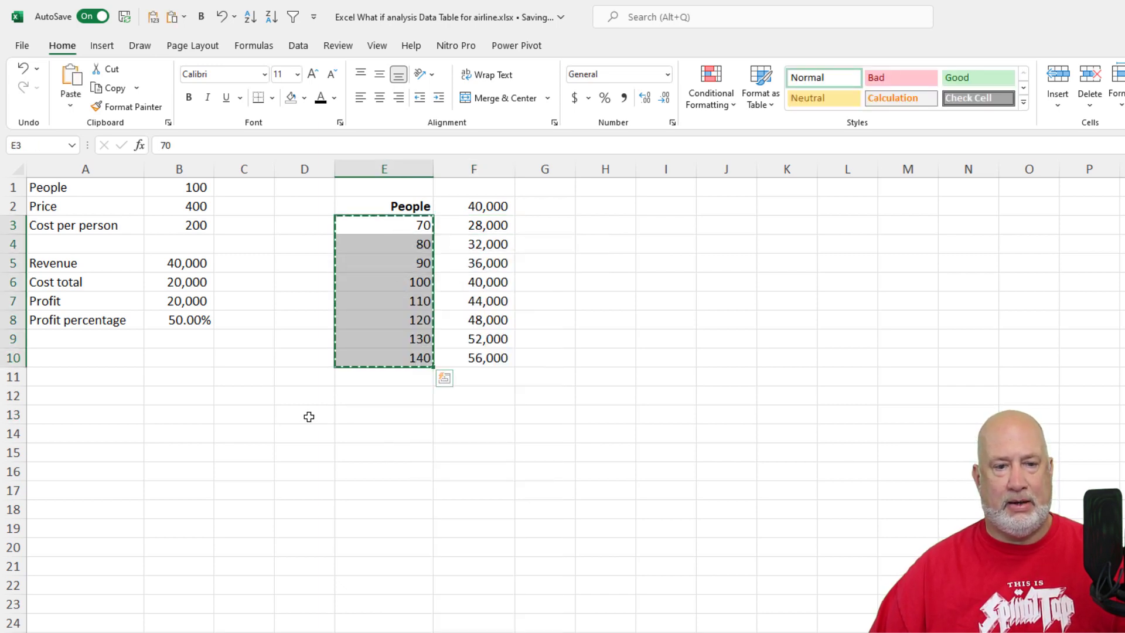
pyautogui.click(308, 396)
pyautogui.rightClick(309, 396)
pyautogui.click(349, 497)
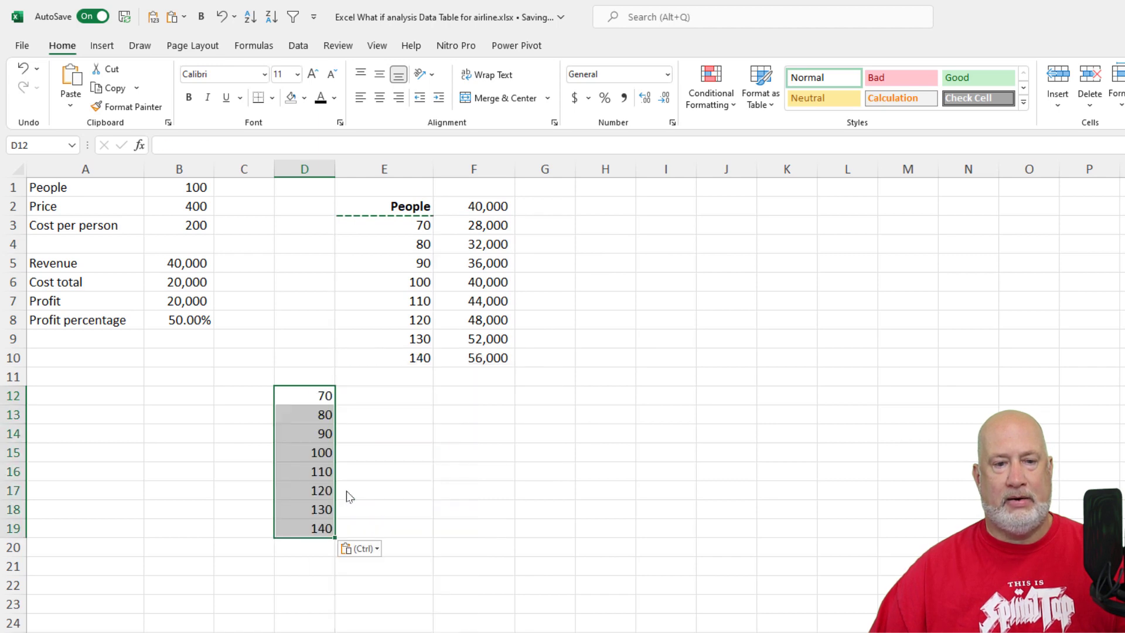
pyautogui.moveTo(319, 393); pyautogui.dragTo(316, 413)
pyautogui.click(314, 414)
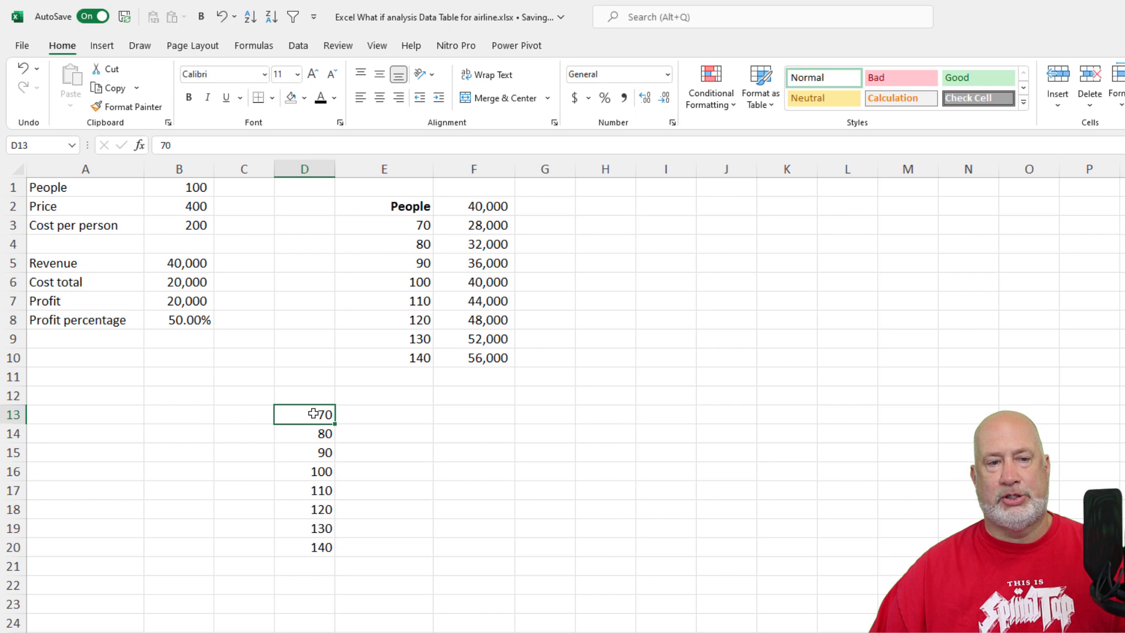
# Step: Fill prices 350 through 430 across E12:M12 and make columns E to M equal width
pyautogui.click(370, 400)
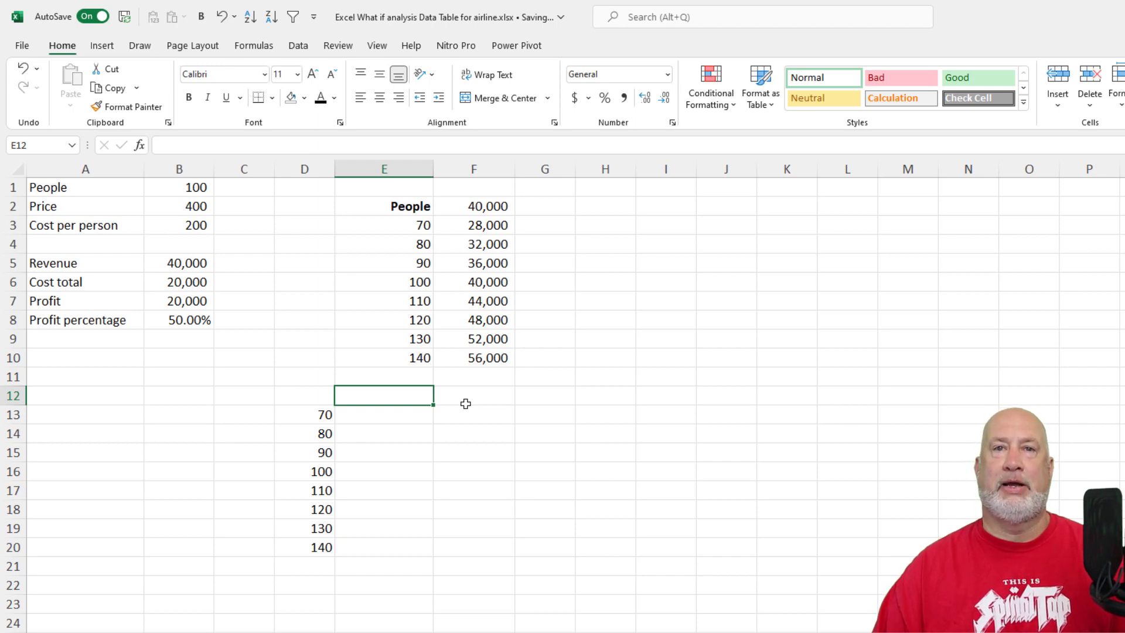
pyautogui.write('350')
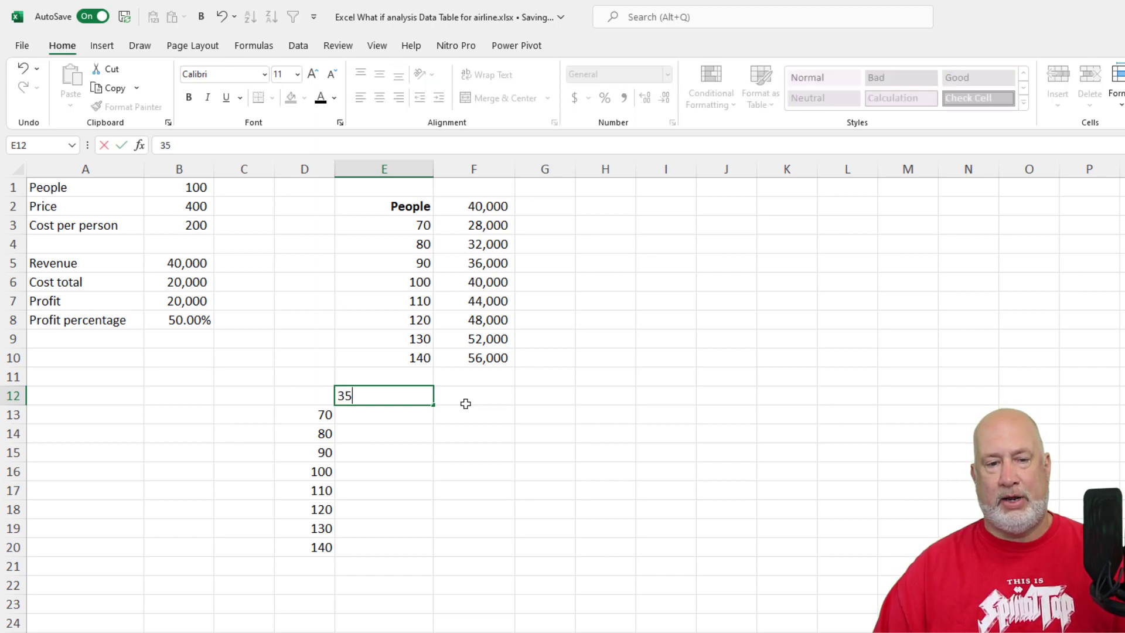
pyautogui.click(466, 404)
pyautogui.write('360')
pyautogui.press('Return')
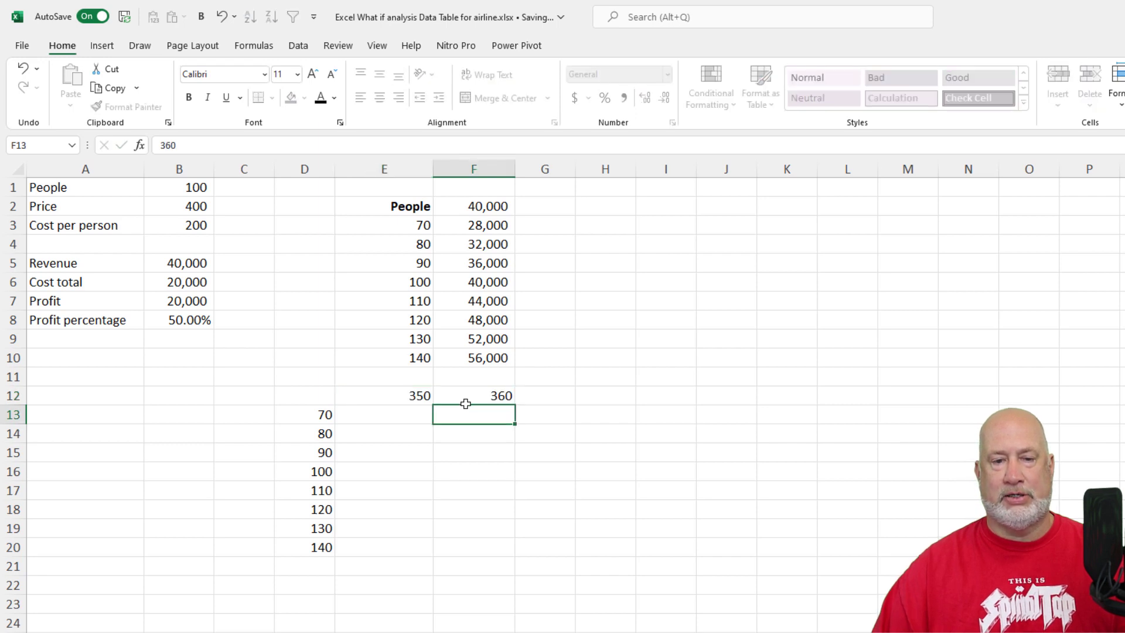
pyautogui.moveTo(387, 393); pyautogui.dragTo(836, 406)
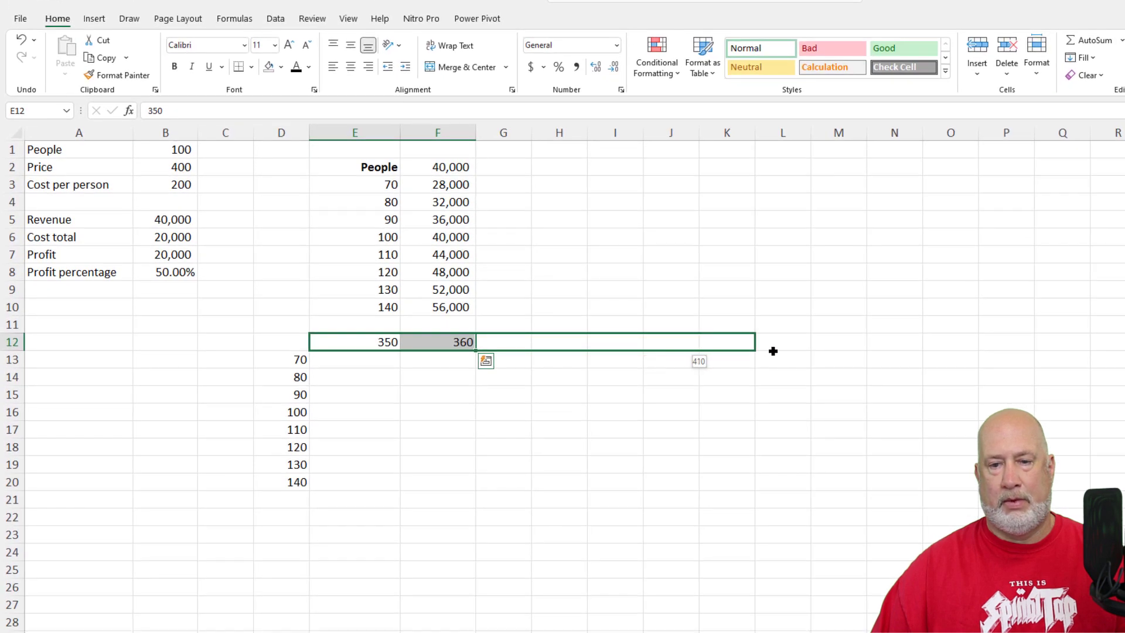
pyautogui.moveTo(773, 350); pyautogui.dragTo(844, 350)
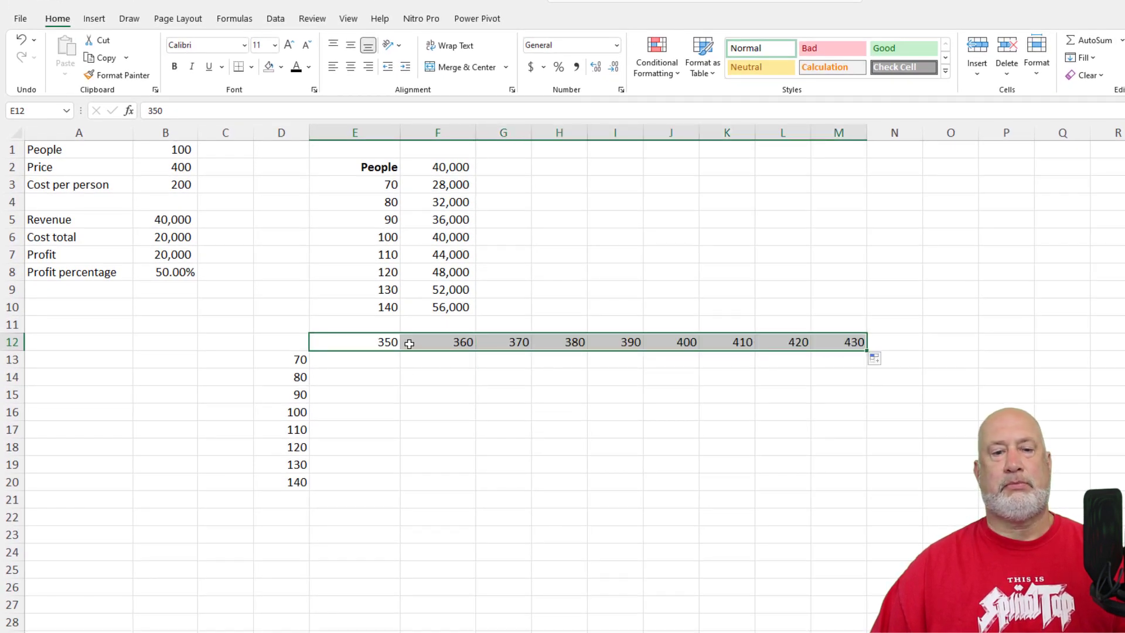
pyautogui.click(388, 137)
pyautogui.moveTo(388, 137); pyautogui.dragTo(838, 137)
pyautogui.moveTo(401, 137); pyautogui.dragTo(369, 138)
# Step: Start a =B7 formula in the grid's corner cell D12
pyautogui.click(341, 359)
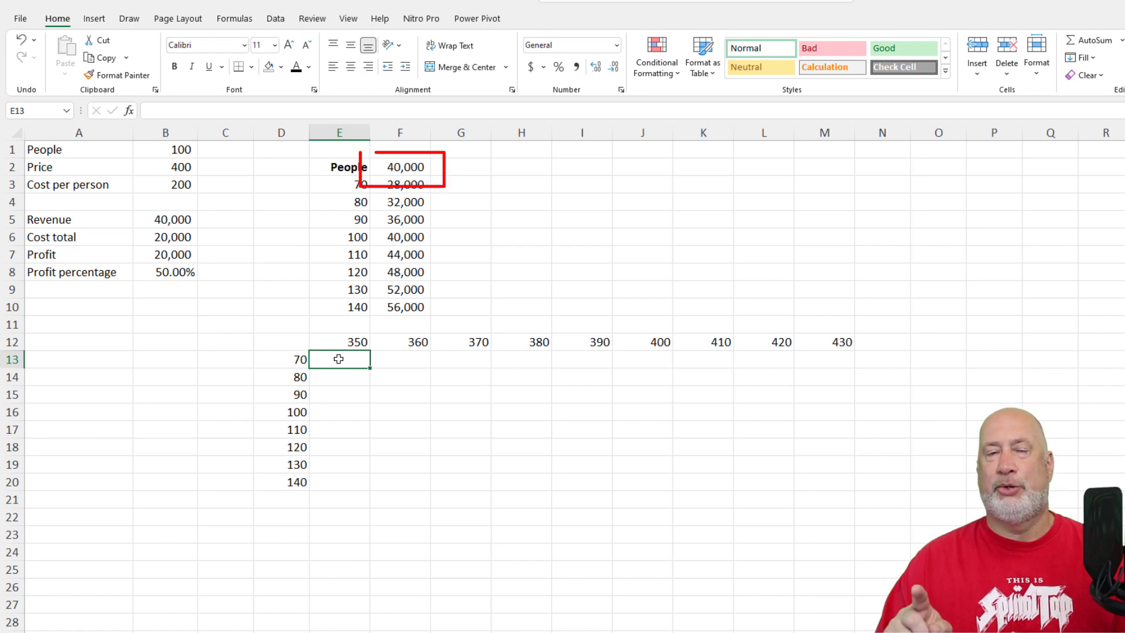
pyautogui.click(303, 340)
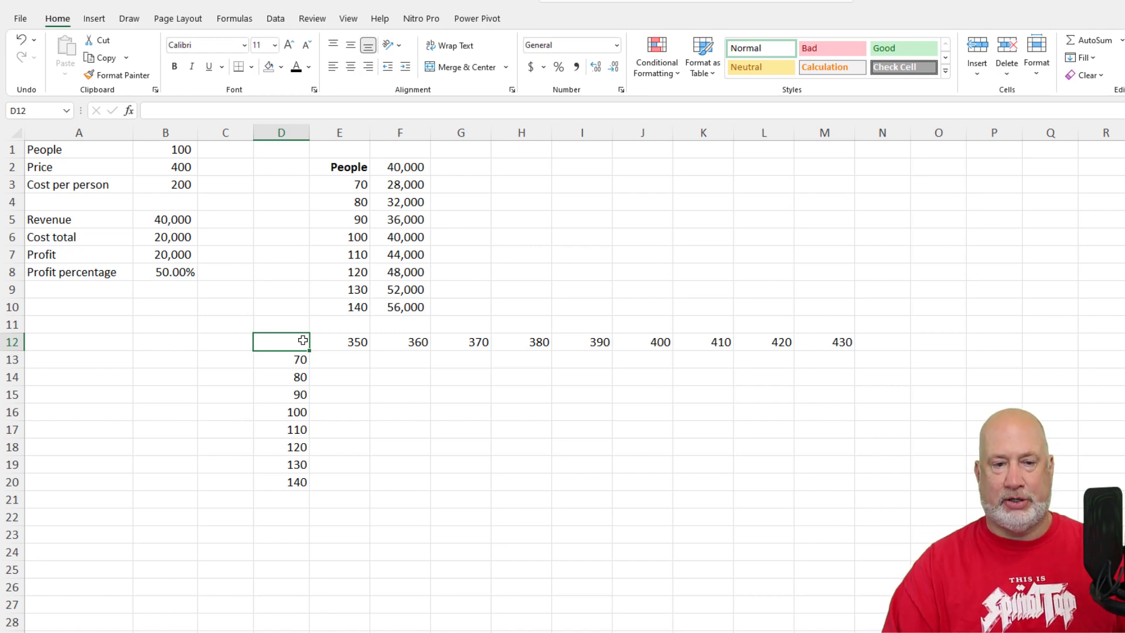
pyautogui.write('=')
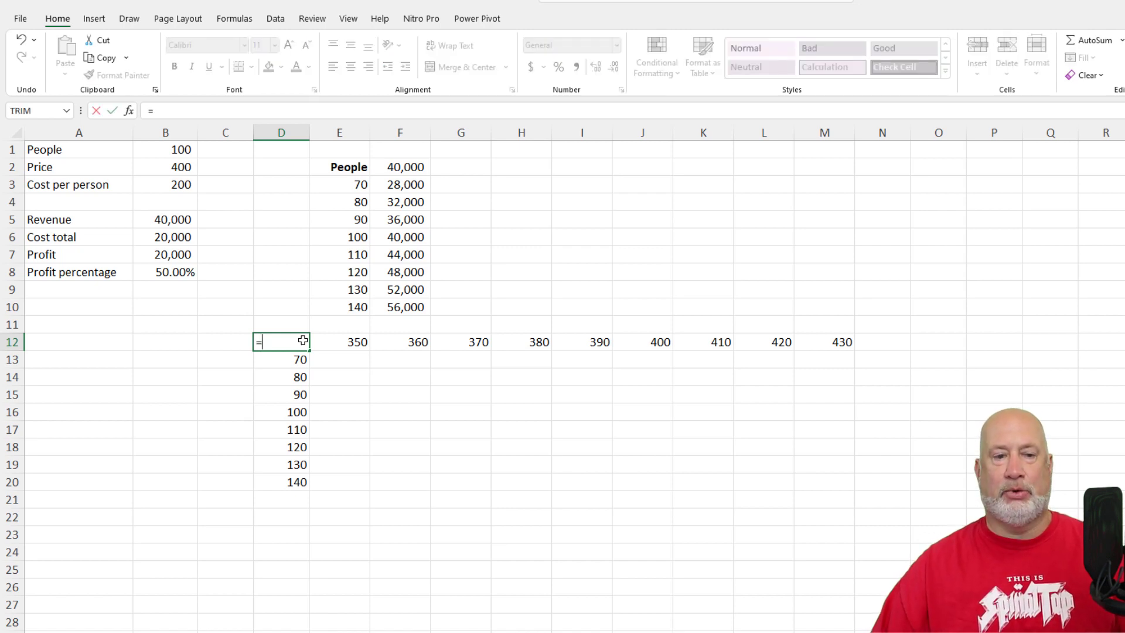
pyautogui.click(159, 254)
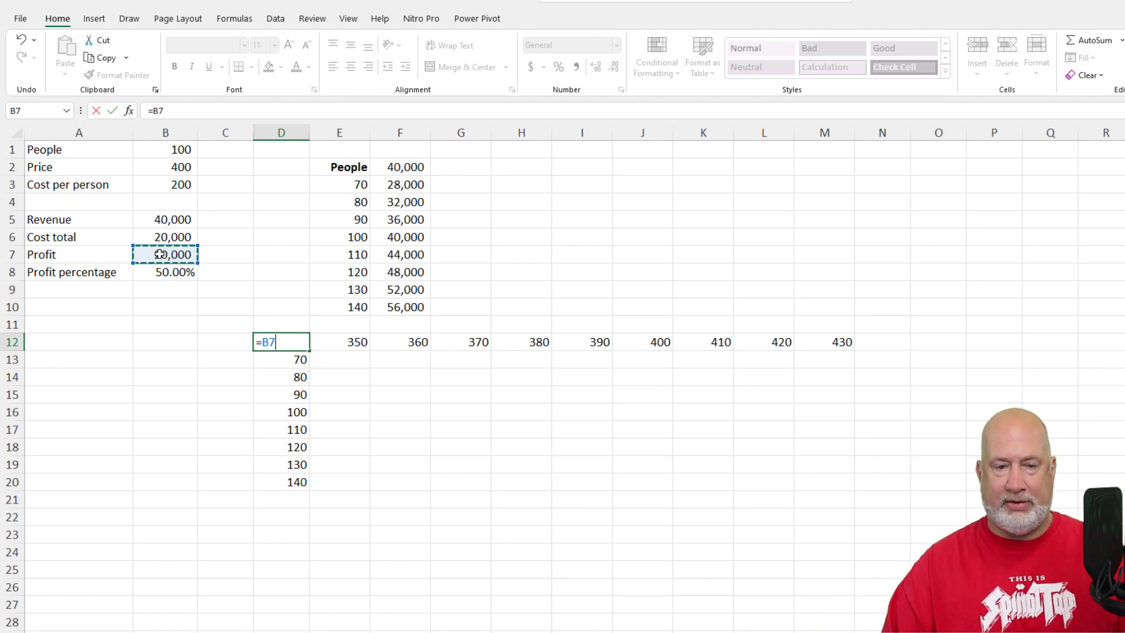
# Step: Commit D12's =B7 formula, select D12:M20 and open the Data Table dialog
pyautogui.press('Return')
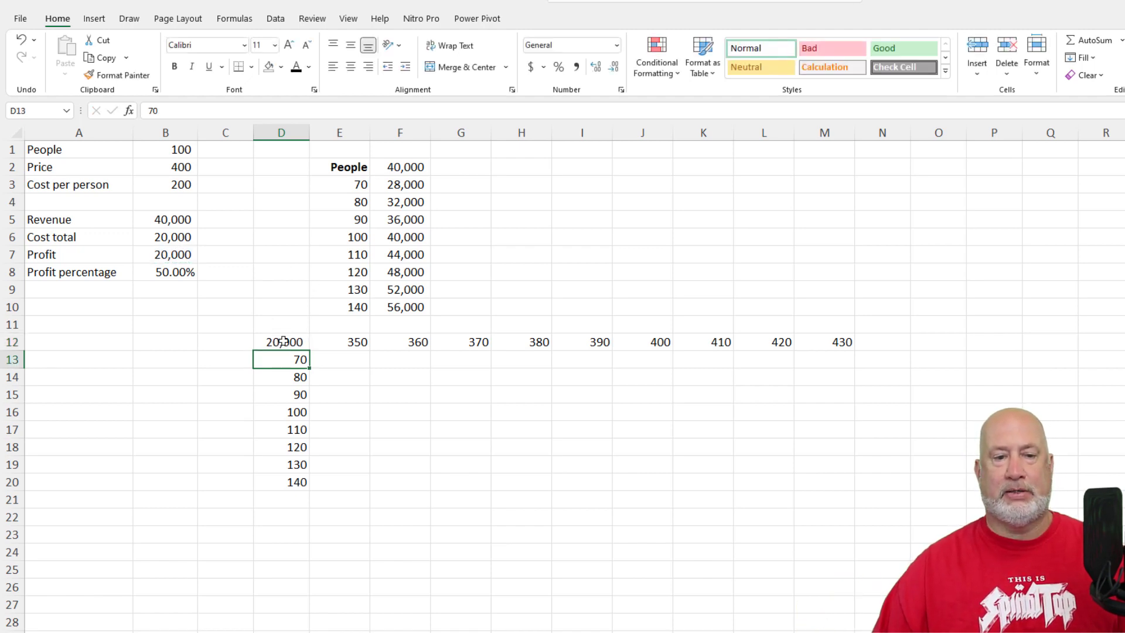
pyautogui.moveTo(283, 342); pyautogui.dragTo(821, 478)
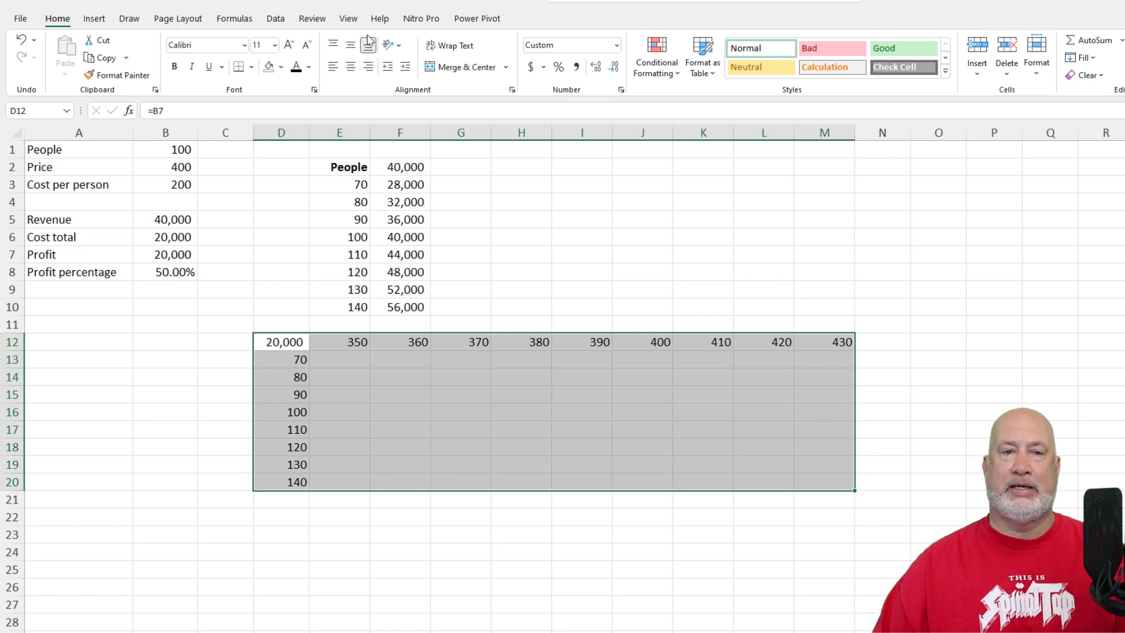
pyautogui.click(276, 18)
pyautogui.click(974, 64)
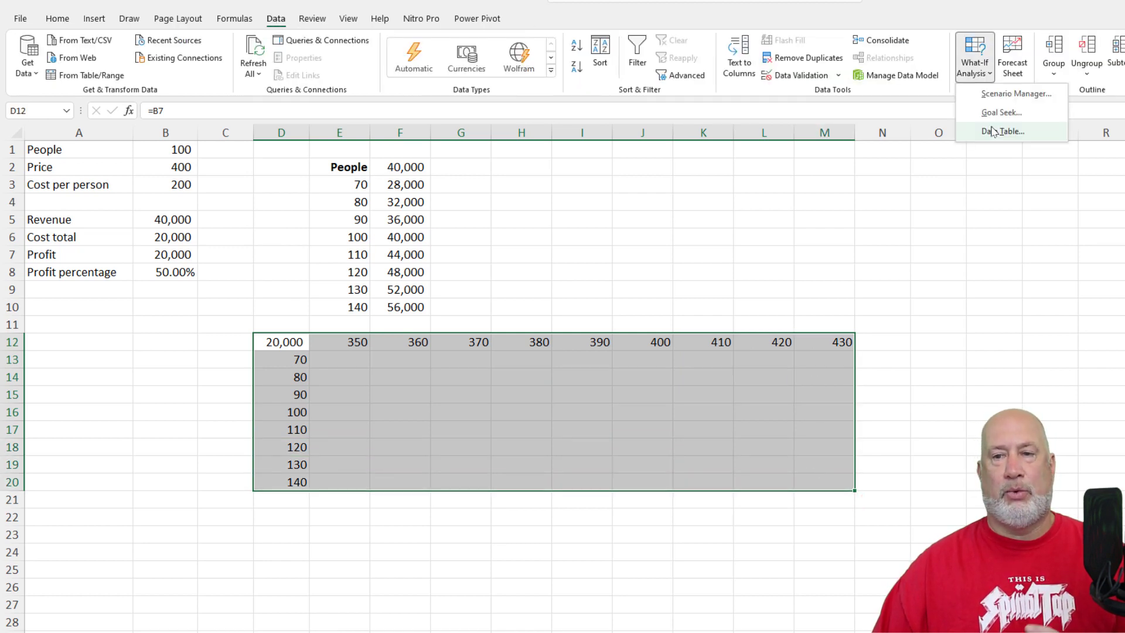
pyautogui.click(995, 132)
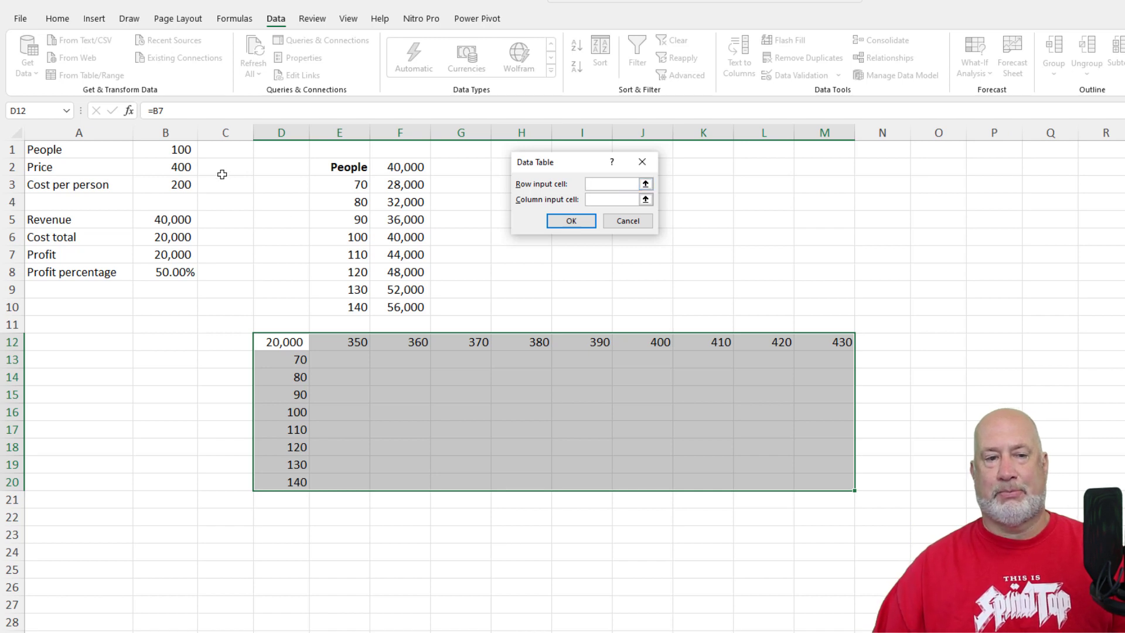
# Step: Fill E13:M20 with profits from 10500 to 32200 using row input B2 and column input B1
pyautogui.click(179, 168)
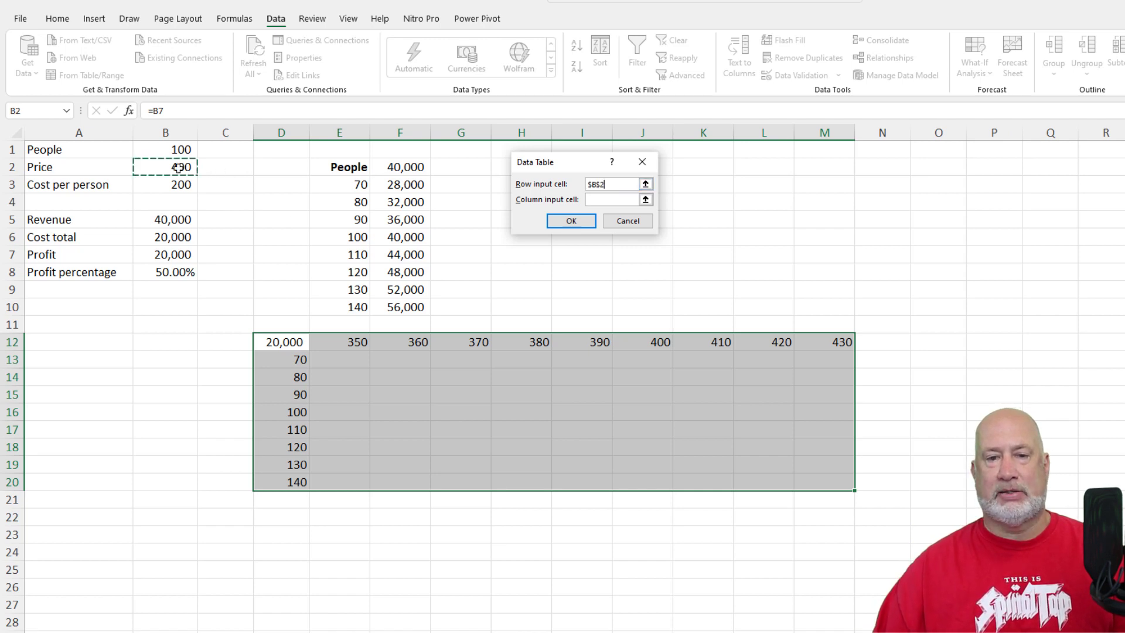
pyautogui.click(597, 201)
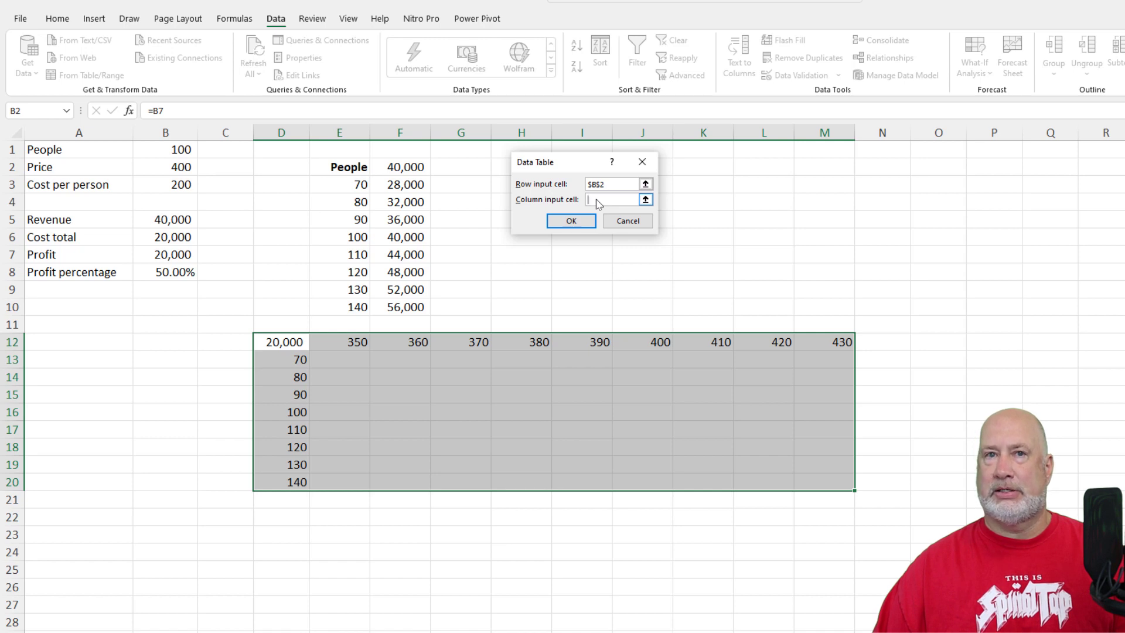
pyautogui.click(179, 150)
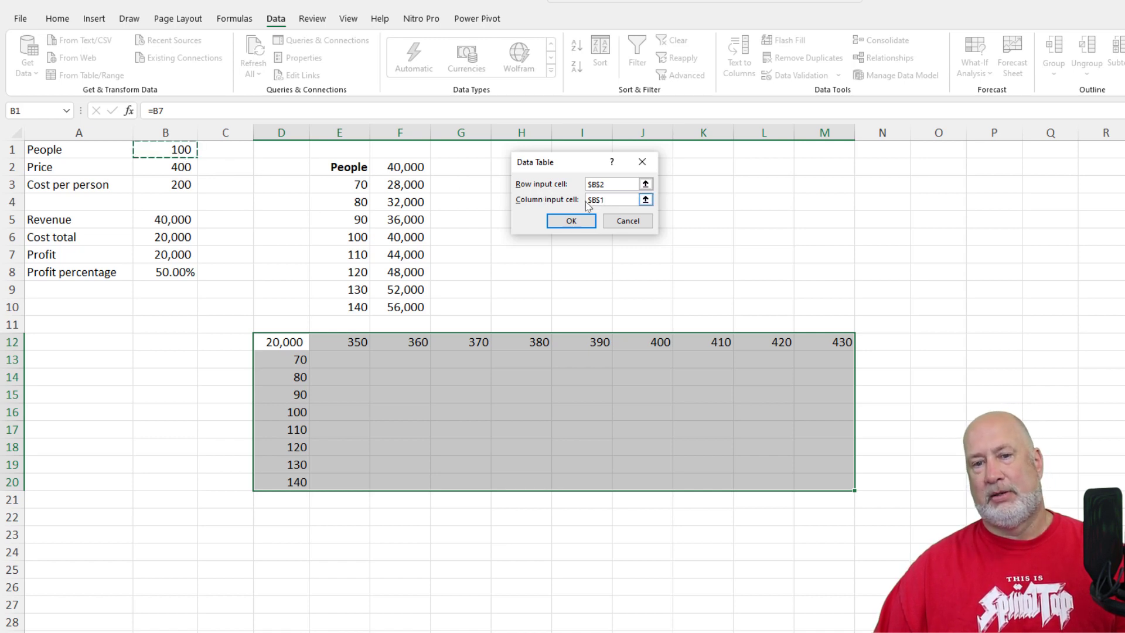
pyautogui.click(584, 222)
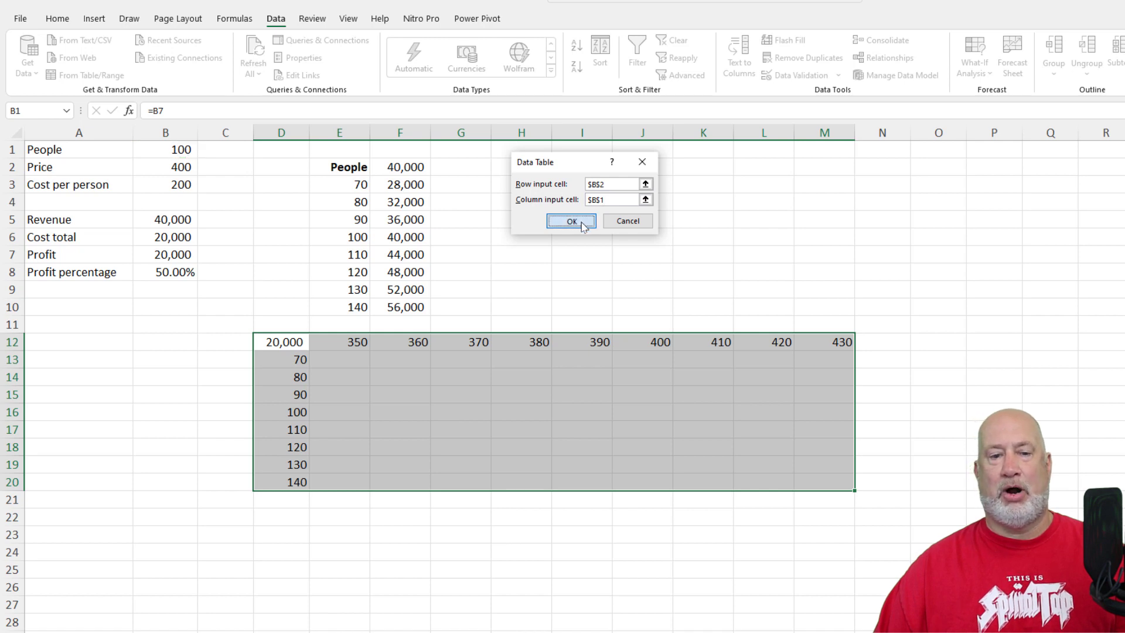
pyautogui.moveTo(347, 358); pyautogui.dragTo(845, 488)
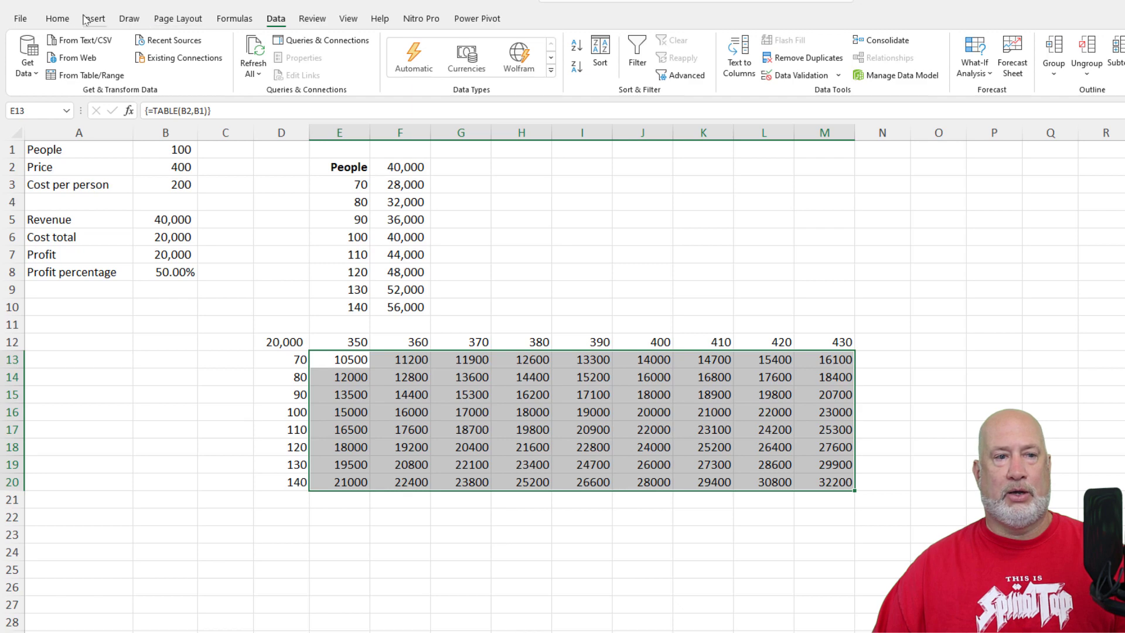
# Step: Give E13:M20 Comma Style with no decimals, then check D16 and J16's TABLE formula
pyautogui.click(57, 18)
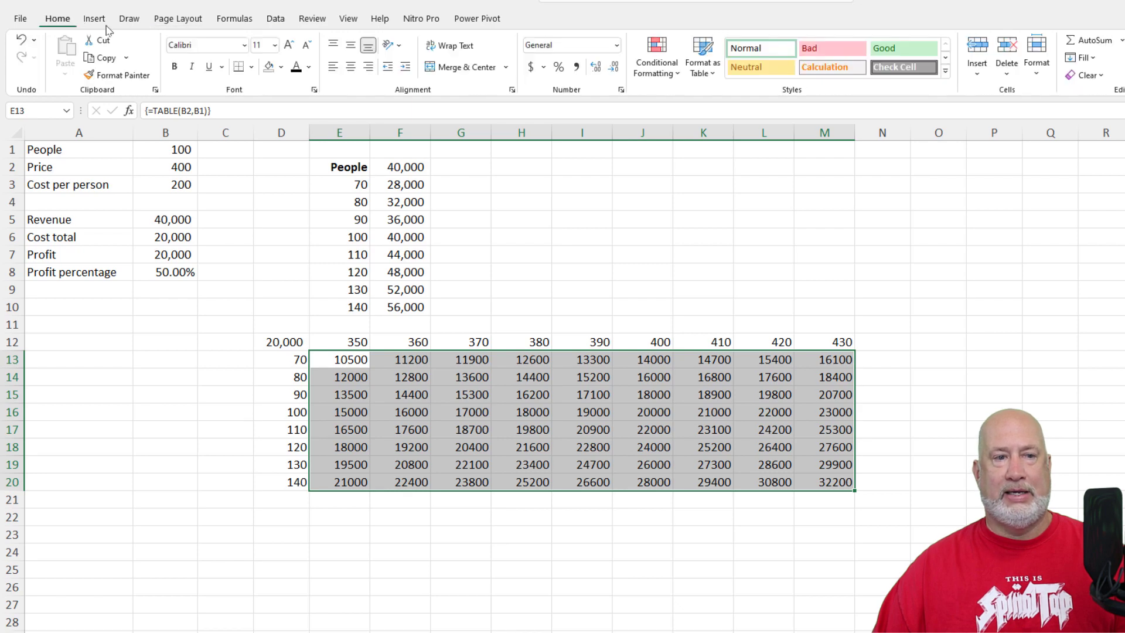
pyautogui.click(577, 67)
pyautogui.click(613, 70)
pyautogui.click(563, 255)
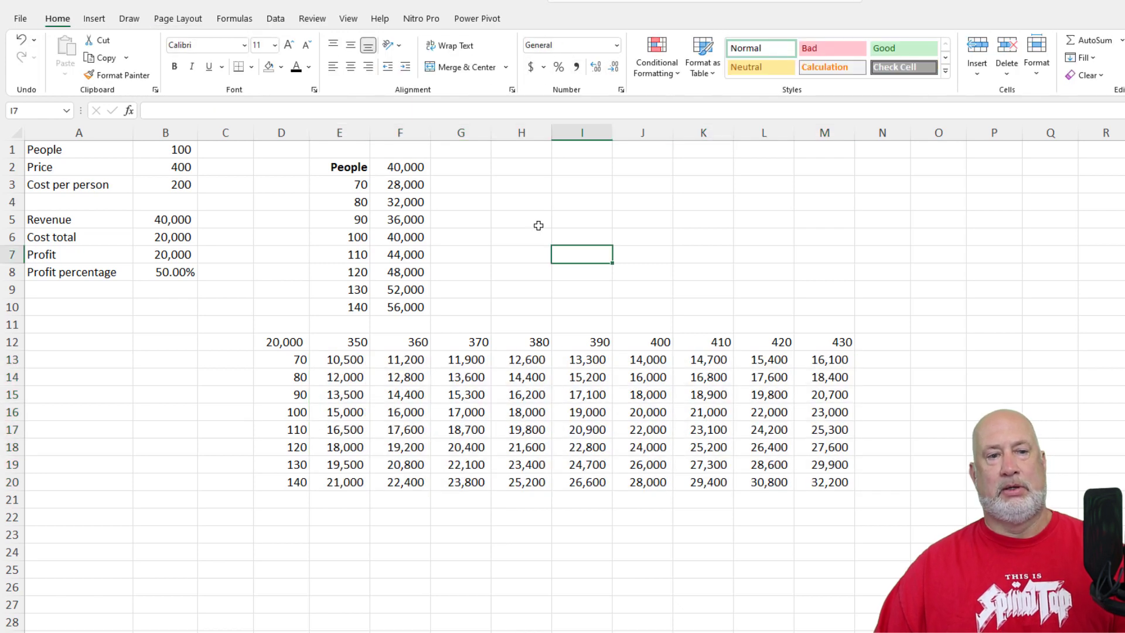
pyautogui.click(291, 413)
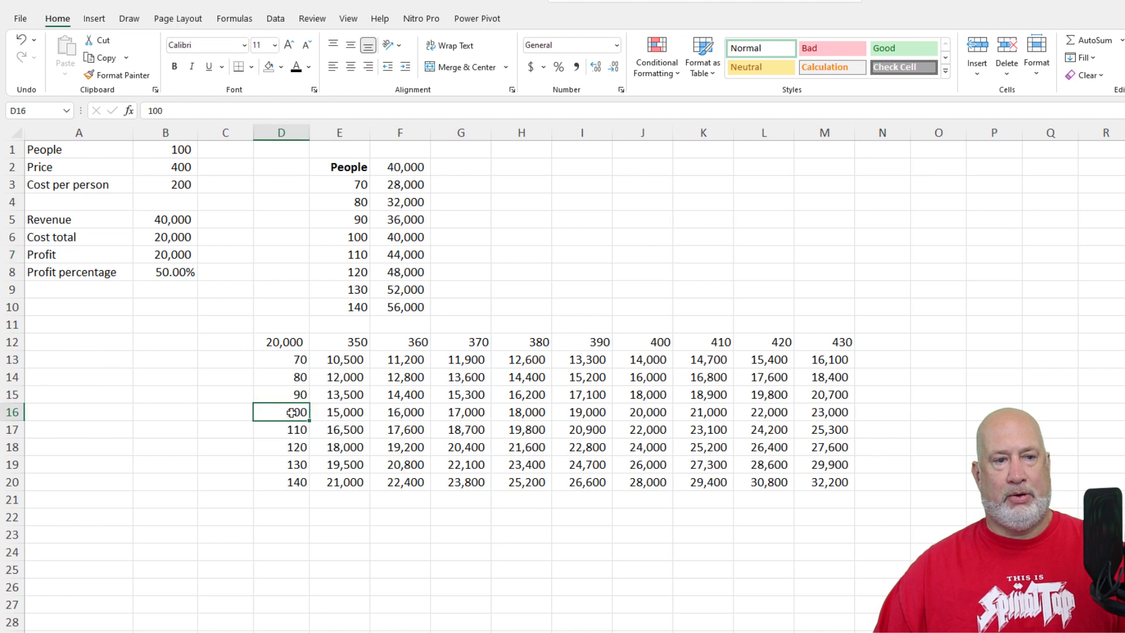
pyautogui.click(628, 416)
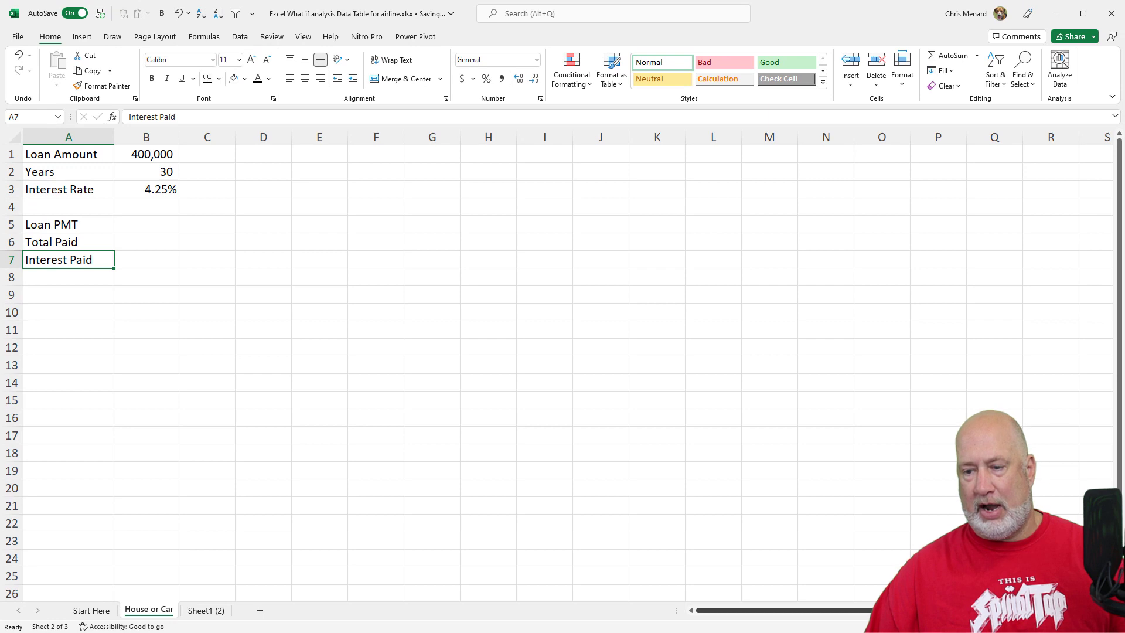
pyautogui.scroll(1, 539, 381)
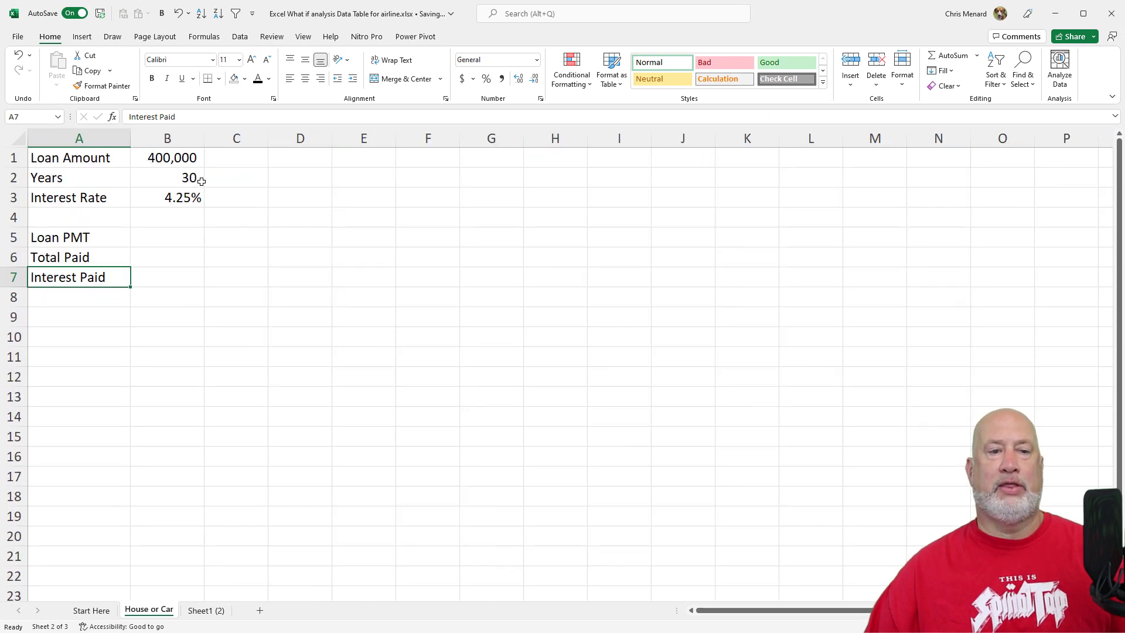
pyautogui.click(181, 157)
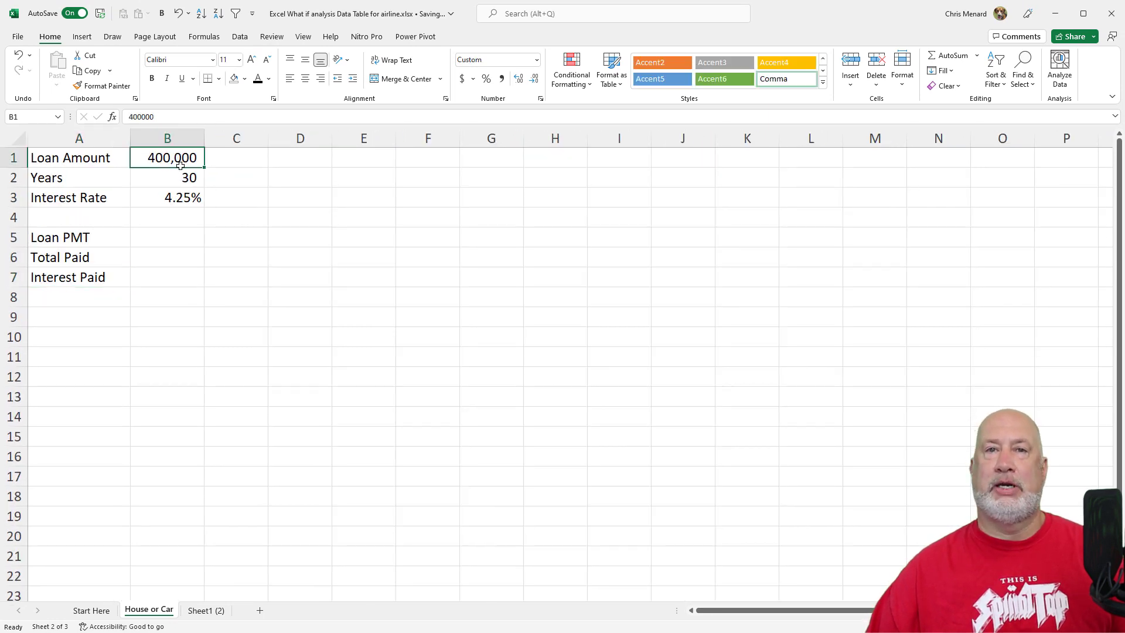
pyautogui.click(166, 180)
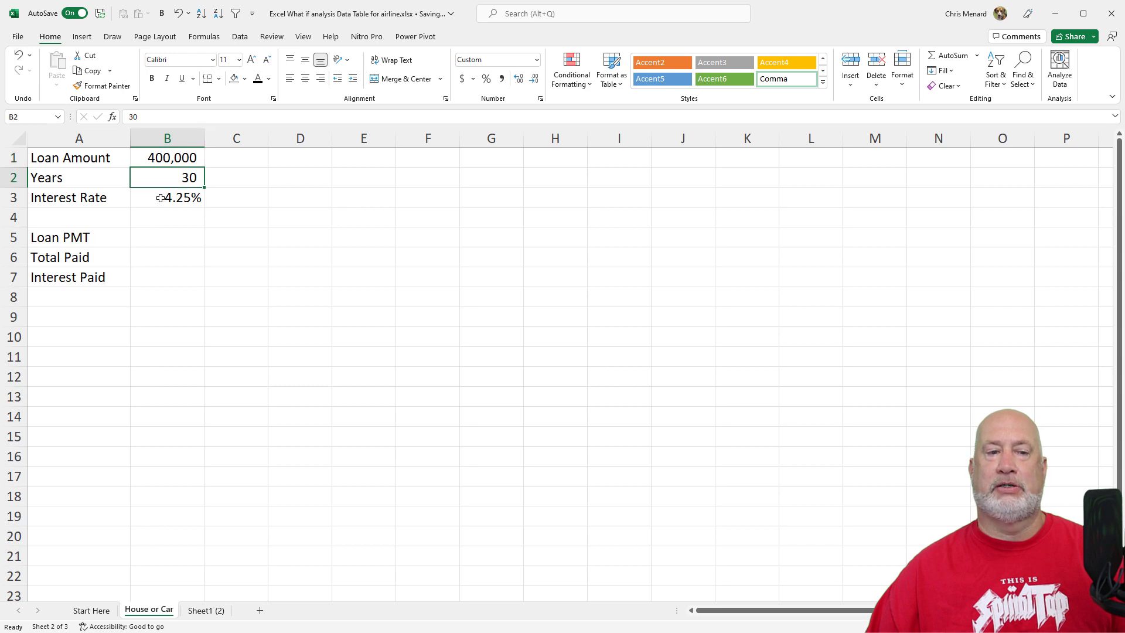
pyautogui.click(160, 199)
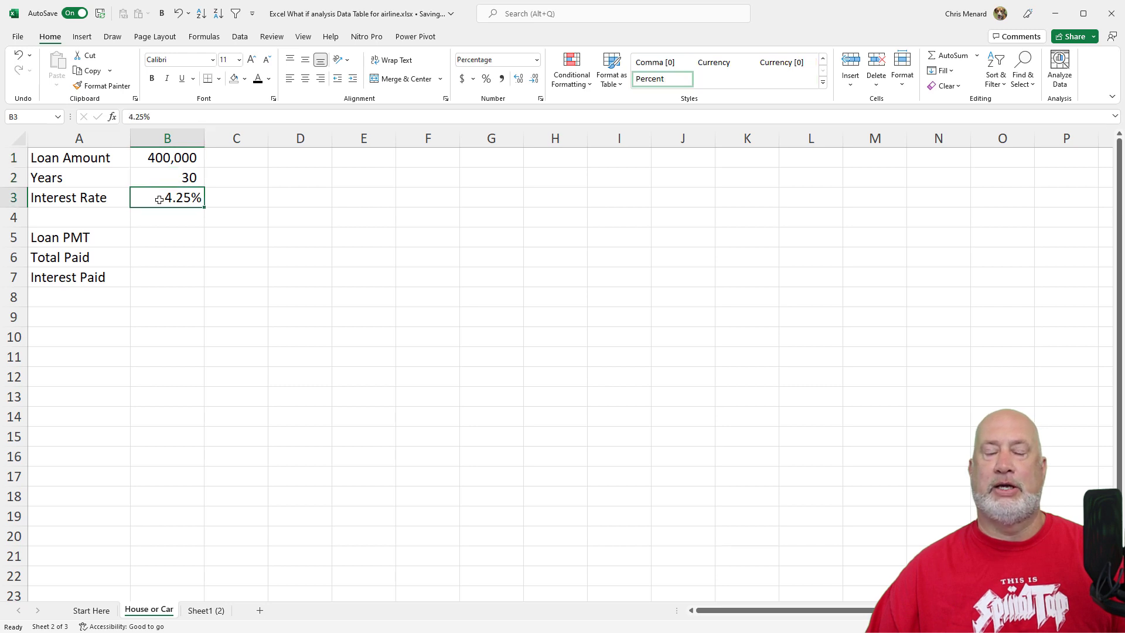
pyautogui.click(164, 239)
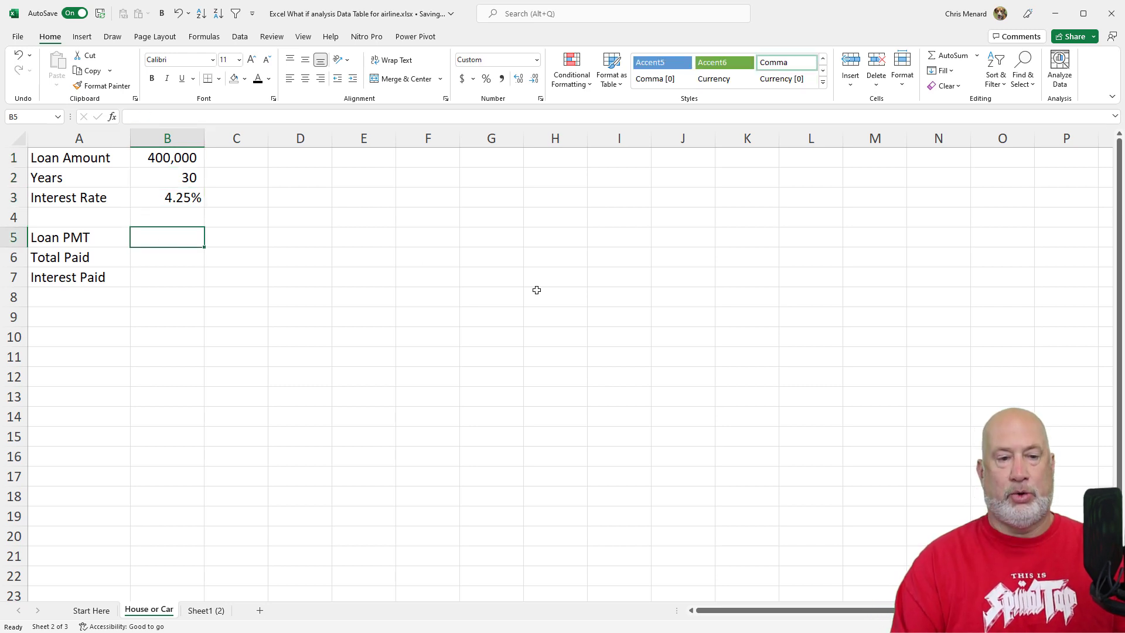
pyautogui.write('=pmt')
# Step: Enter =PMT(B3/12,B2*12,-B1) in B5 for a monthly payment of 1,968
pyautogui.press('Tab')
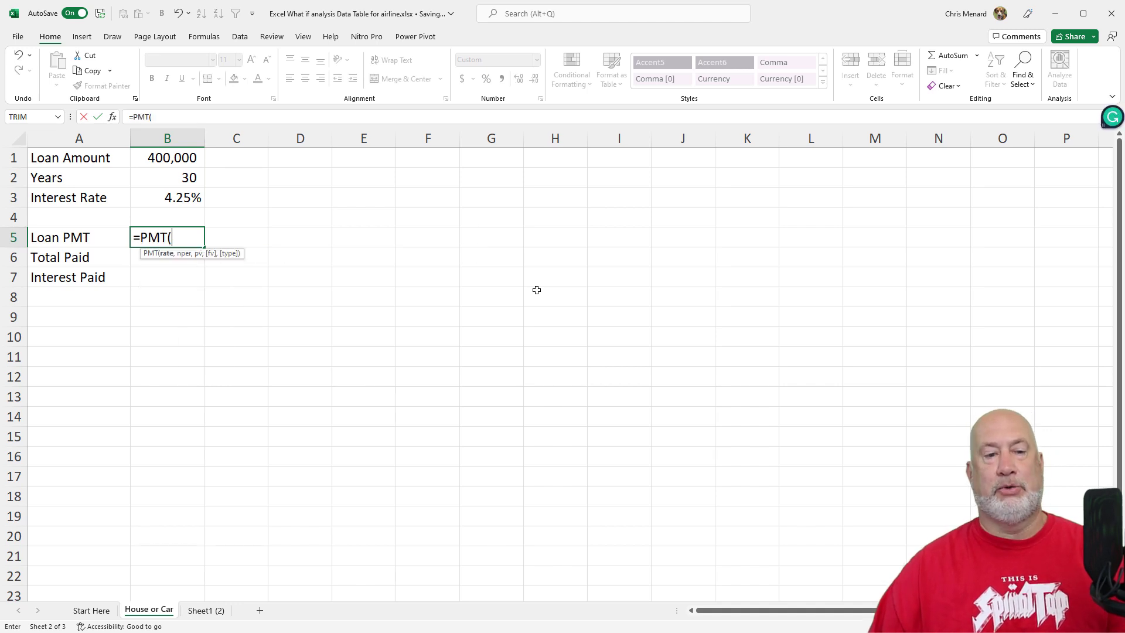
pyautogui.click(179, 198)
pyautogui.write('/1')
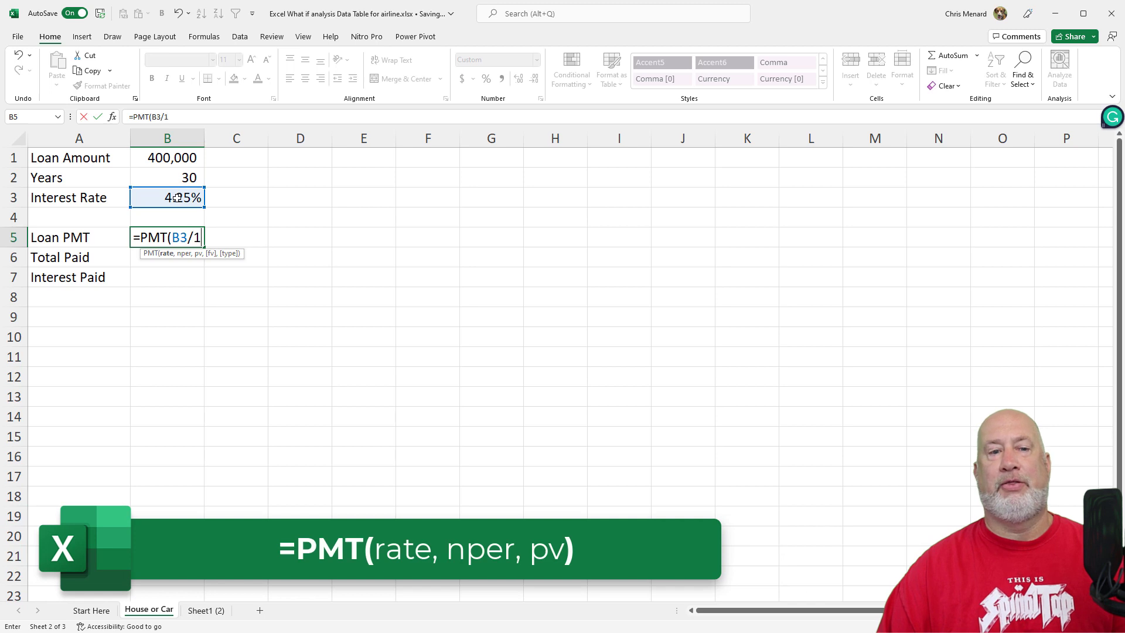
pyautogui.write('2,')
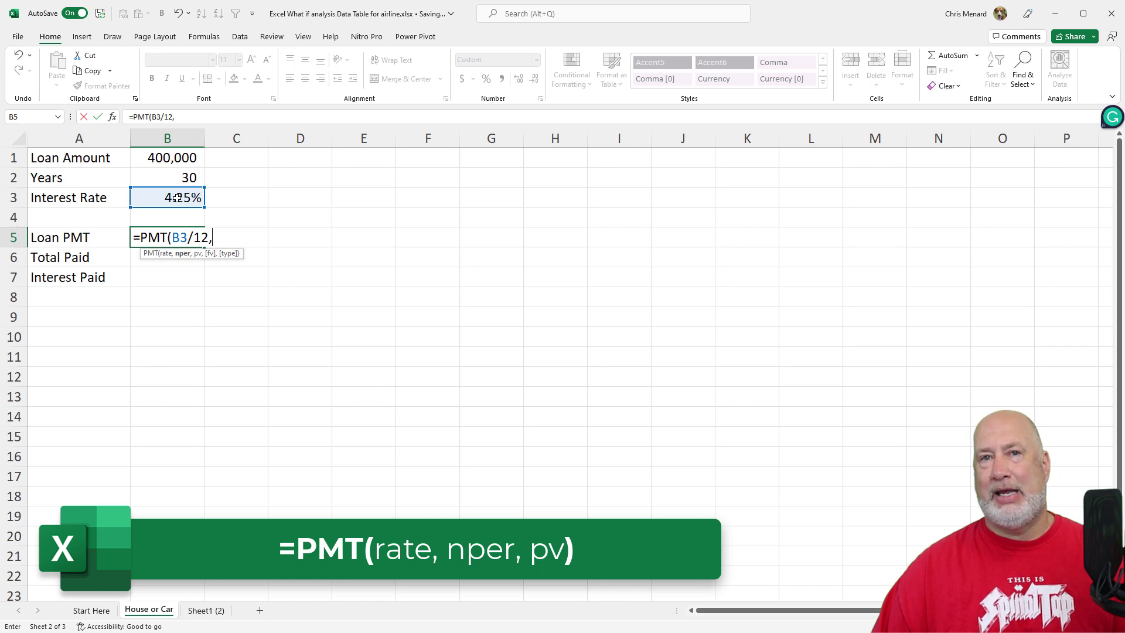
pyautogui.click(166, 178)
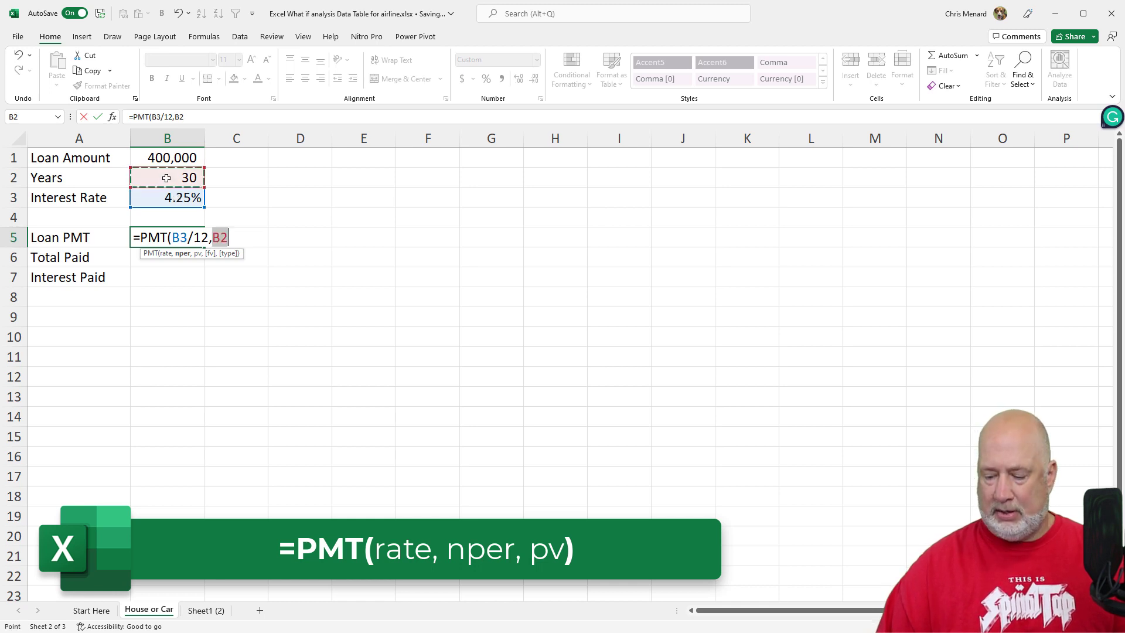
pyautogui.write('*12')
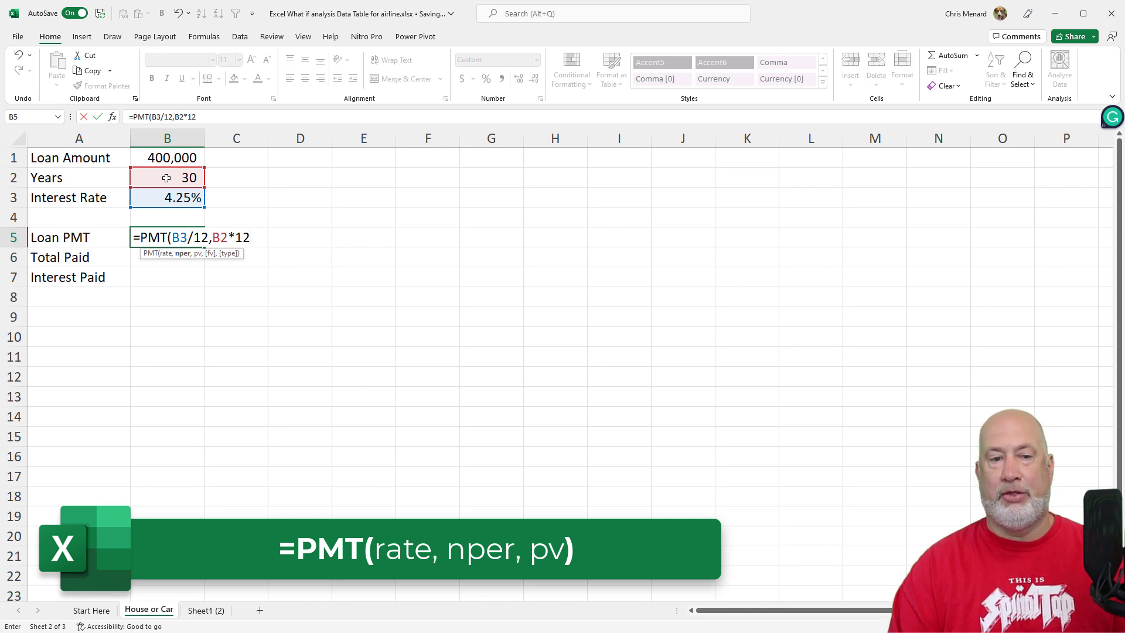
pyautogui.write(',')
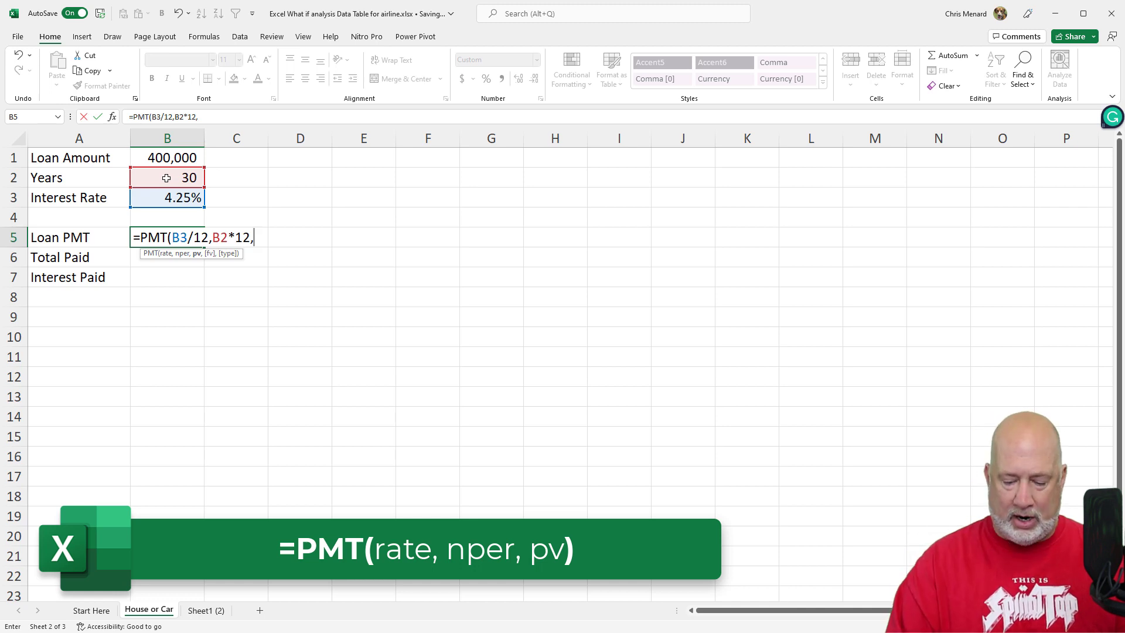
pyautogui.write('-')
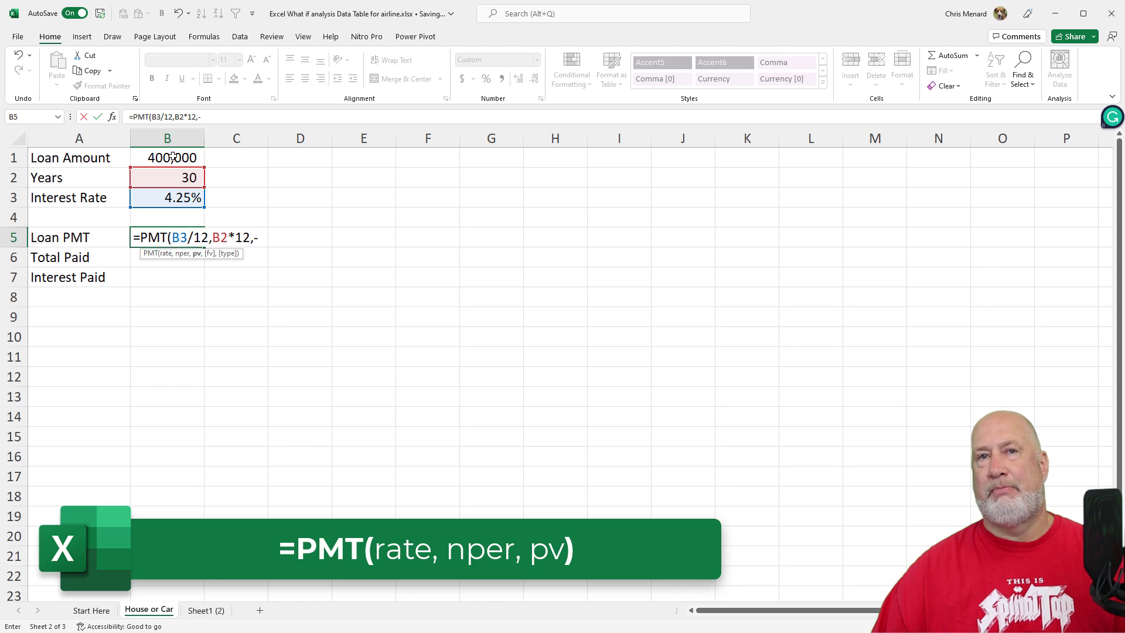
pyautogui.click(174, 157)
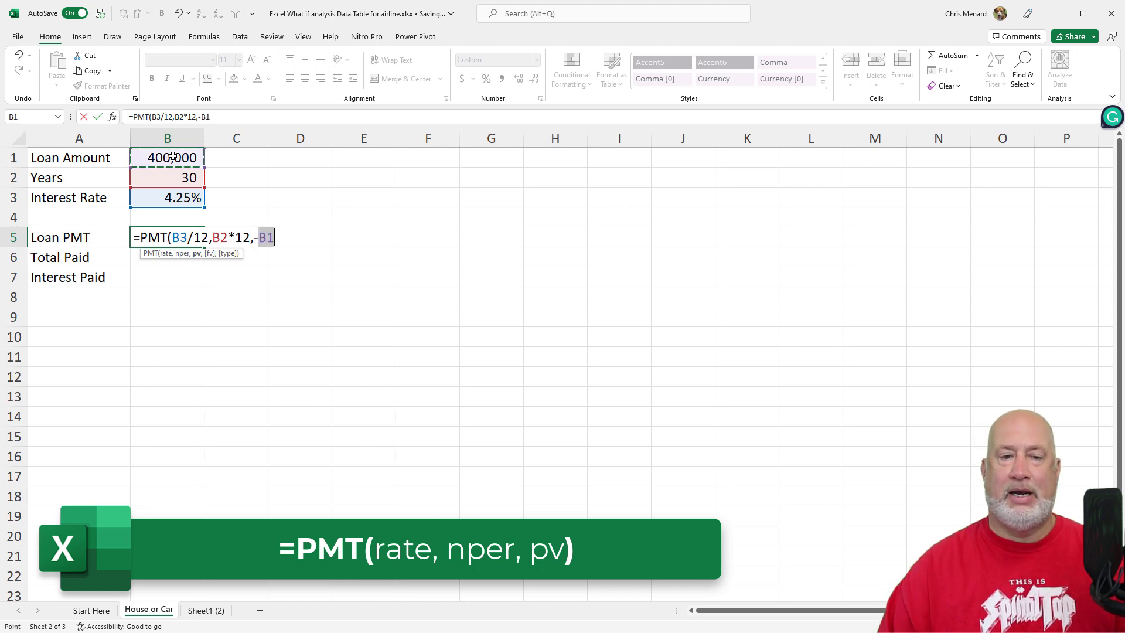
pyautogui.press('Return')
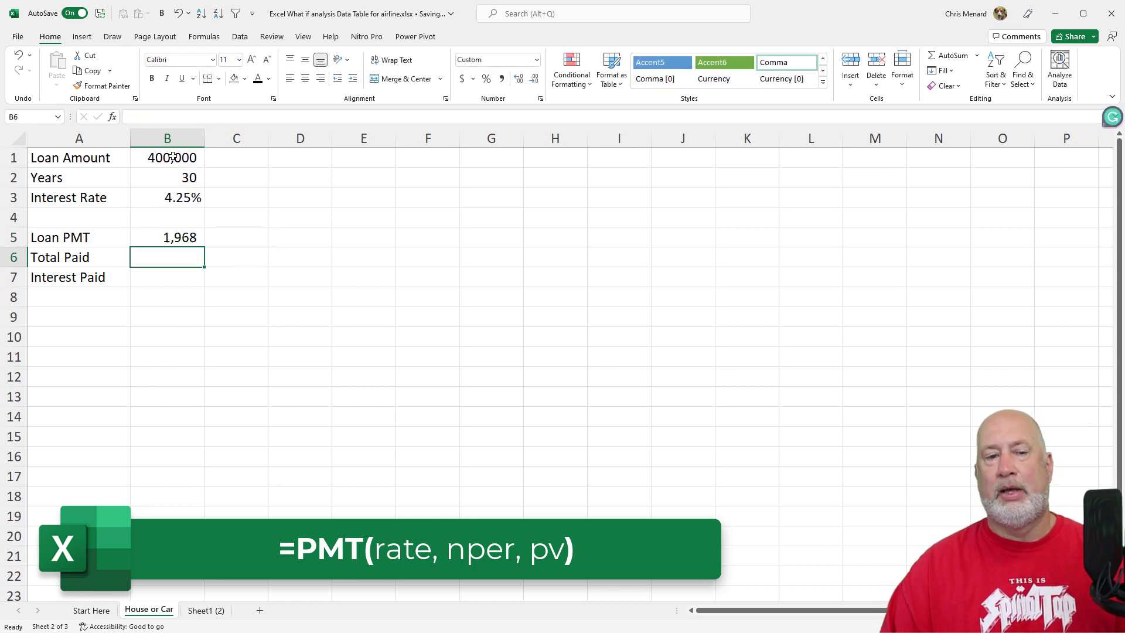
pyautogui.press('Up')
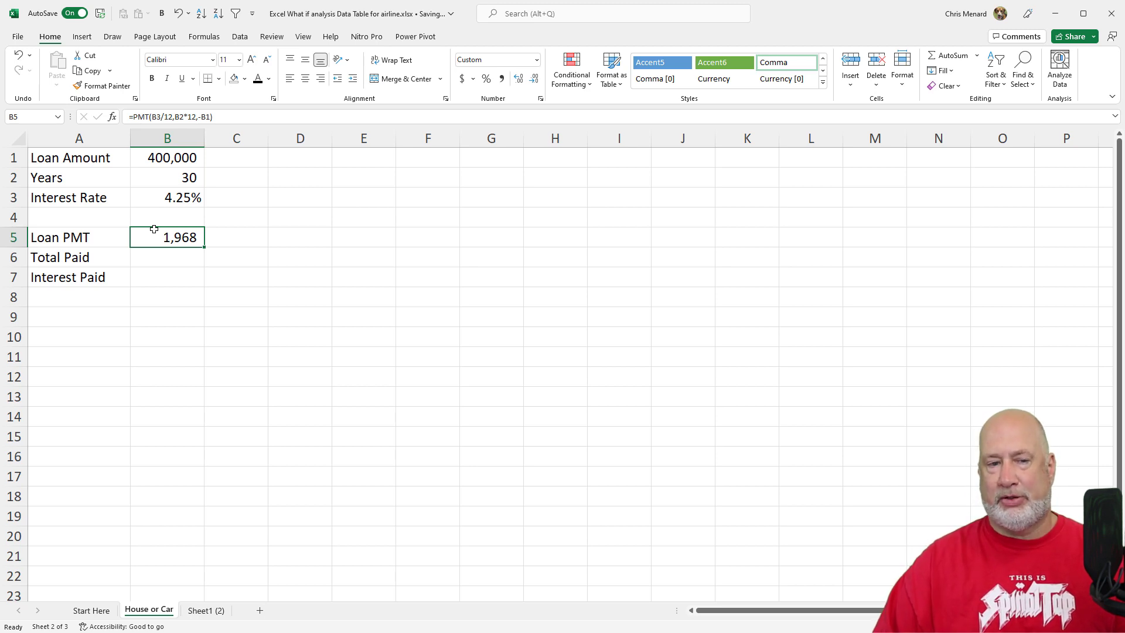
# Step: Enter =B5*B2*12 in B6 so Total Paid shows 708,393
pyautogui.press('Down')
pyautogui.write('=')
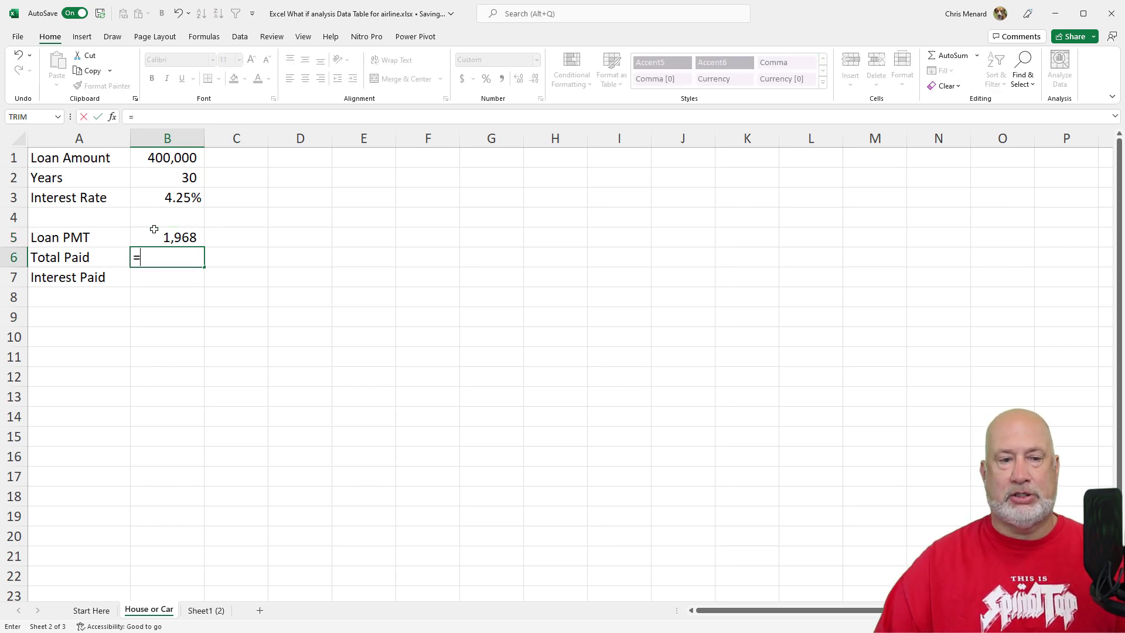
pyautogui.click(152, 236)
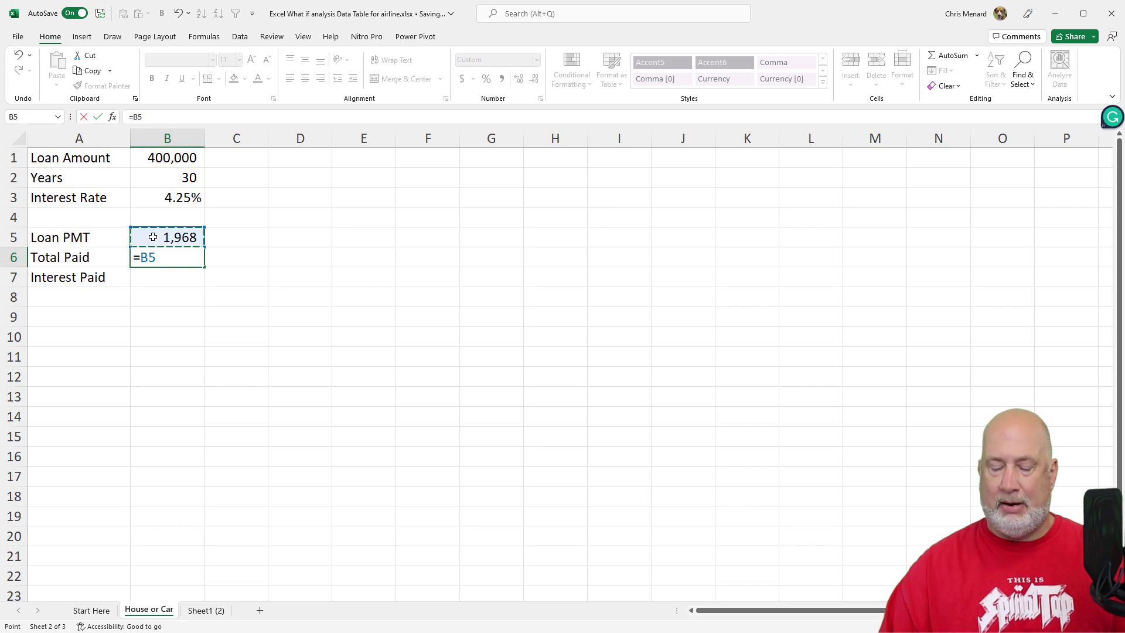
pyautogui.write('*')
pyautogui.click(167, 174)
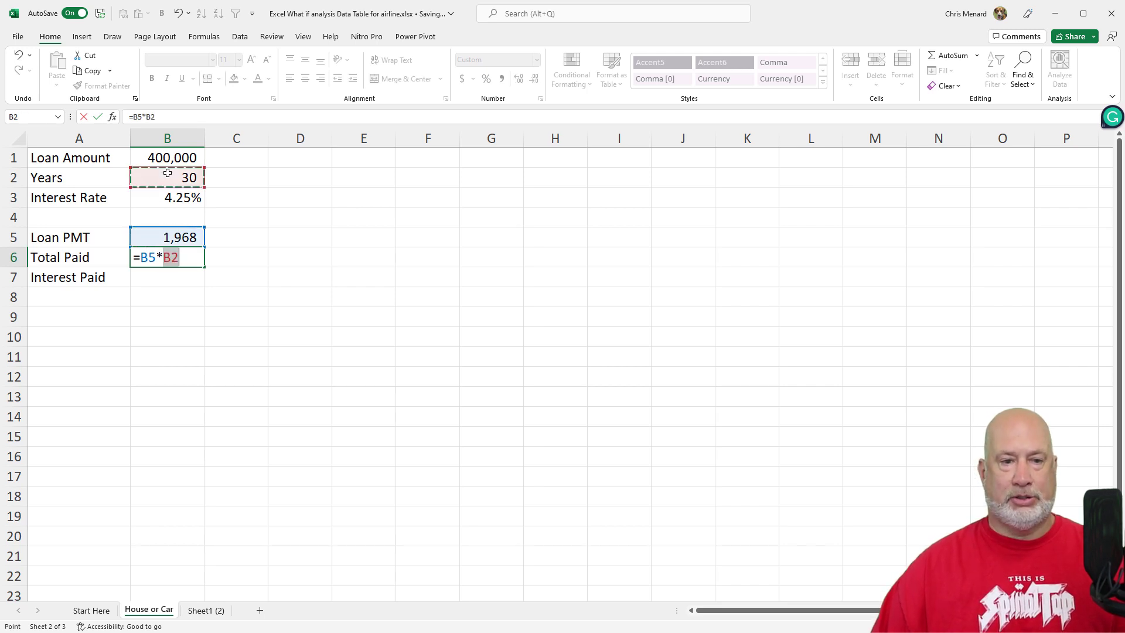
pyautogui.write('*12')
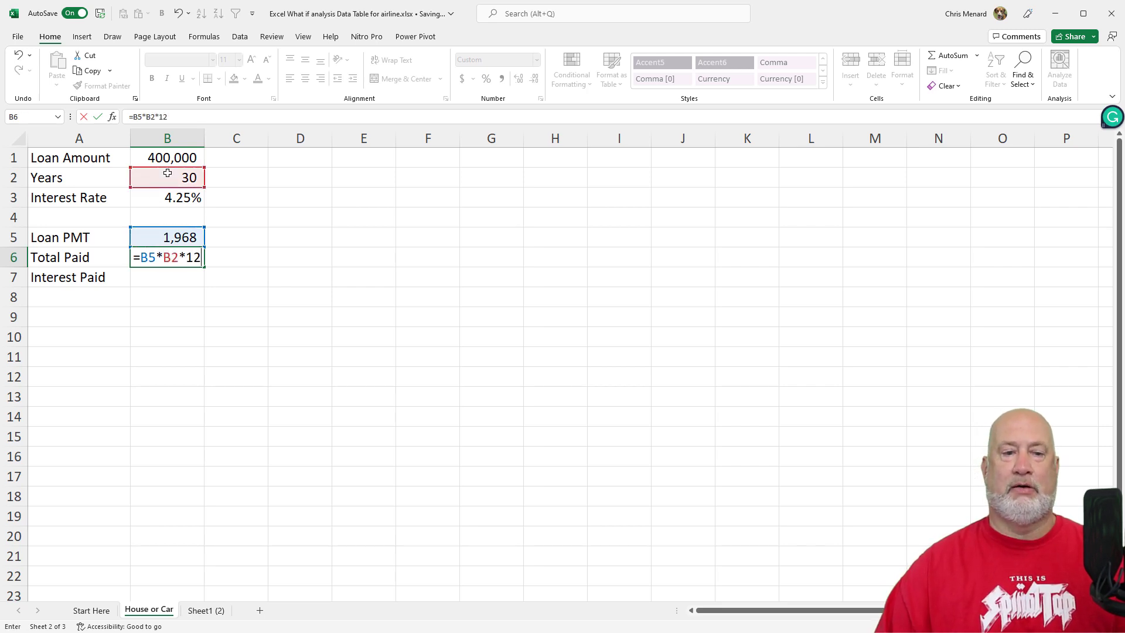
pyautogui.press('Return')
pyautogui.press('Up')
# Step: Enter =B6-B1 in B7 so Interest Paid shows 308,393
pyautogui.press('Down')
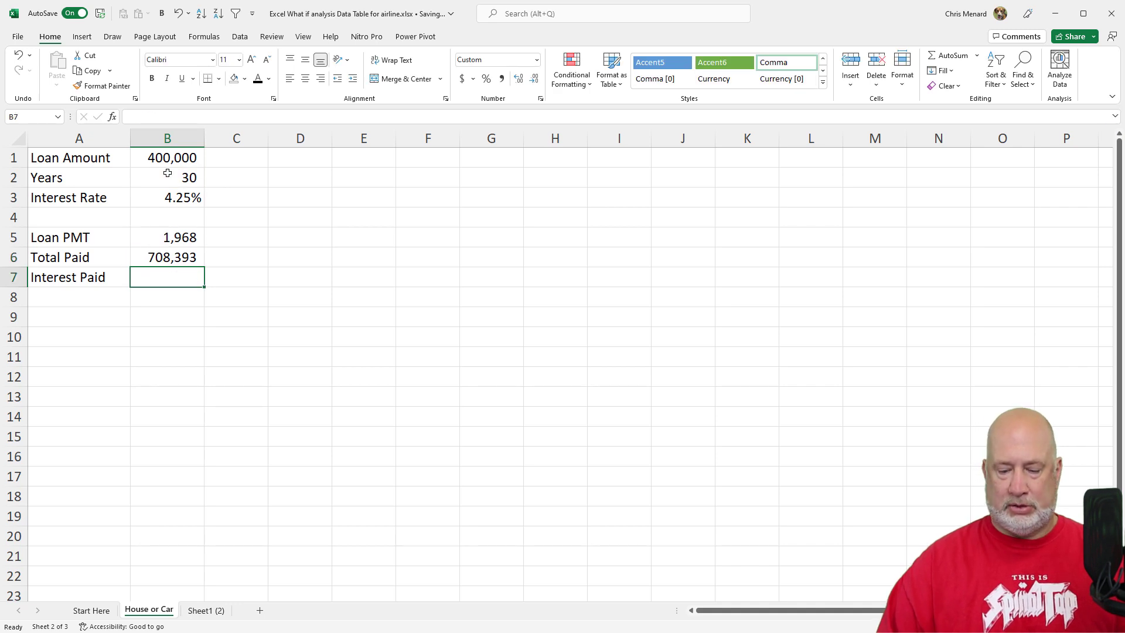
pyautogui.write('=')
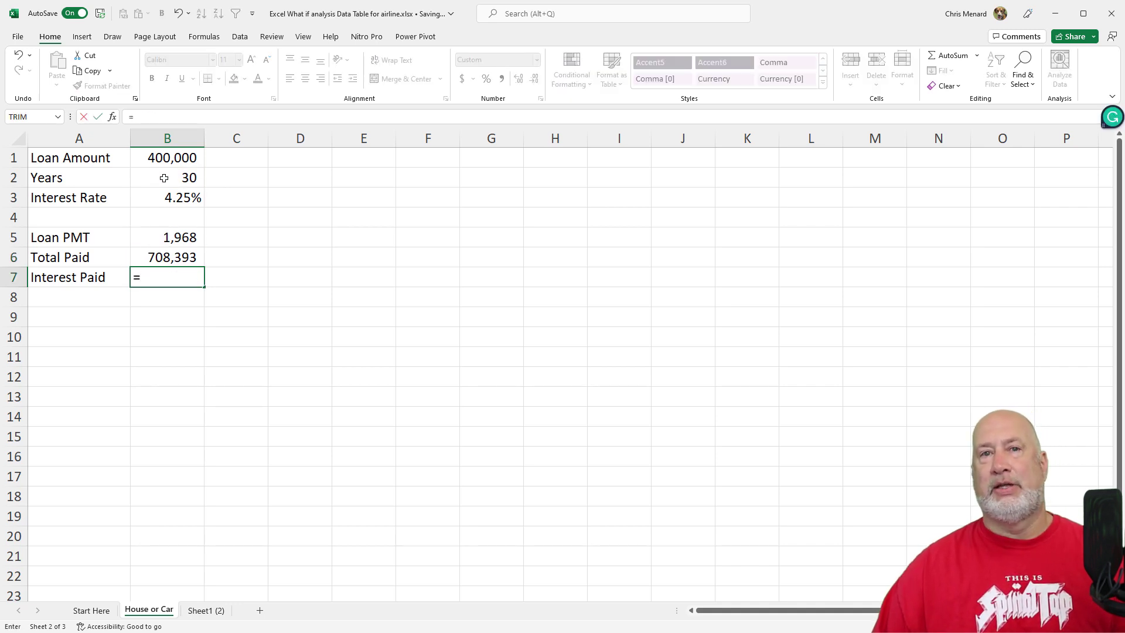
pyautogui.click(159, 253)
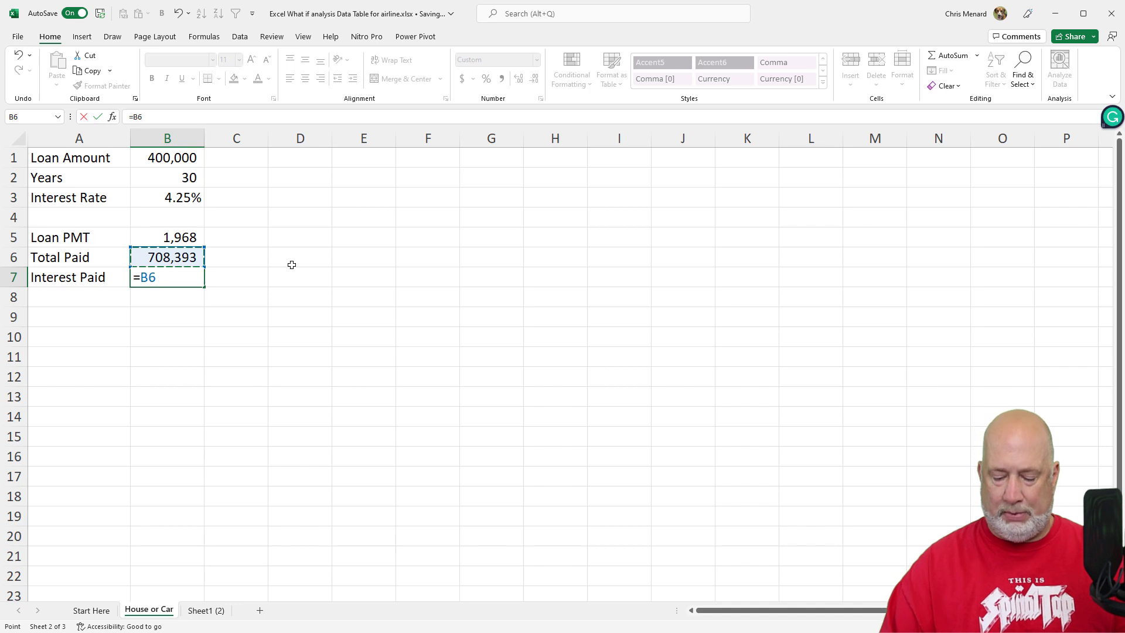
pyautogui.write('-')
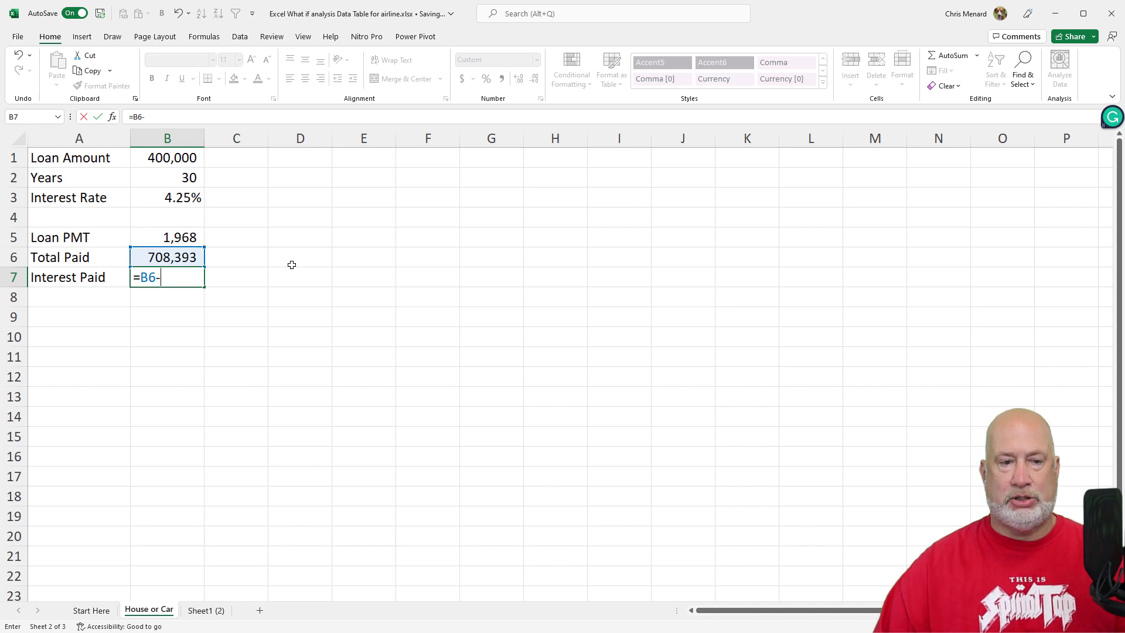
pyautogui.click(176, 162)
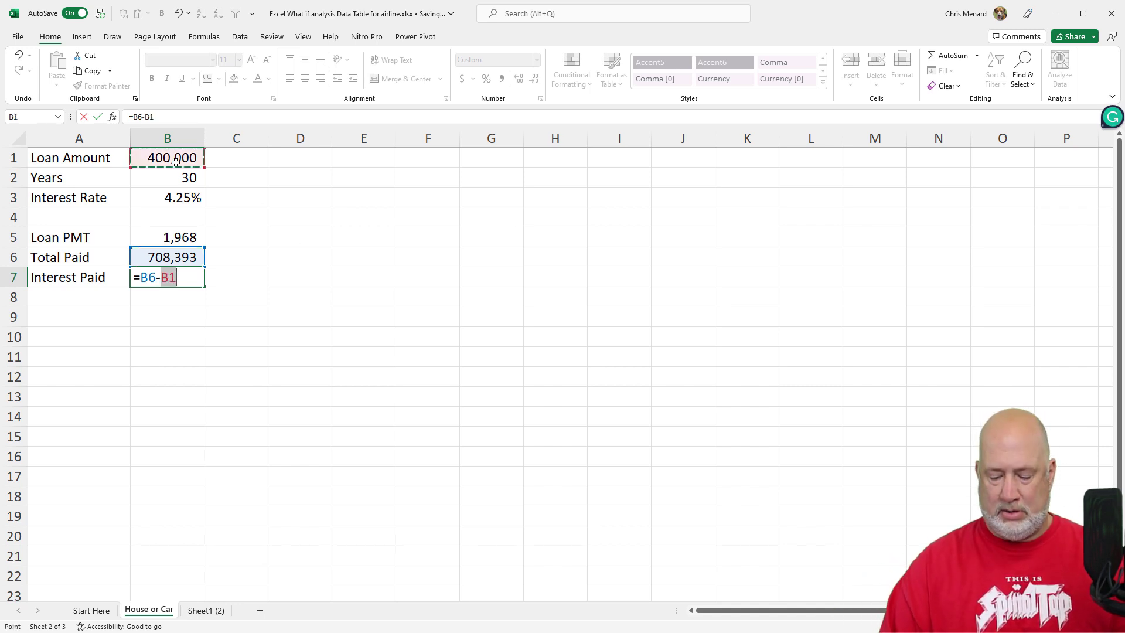
pyautogui.hotkey('ctrl', 'Return')
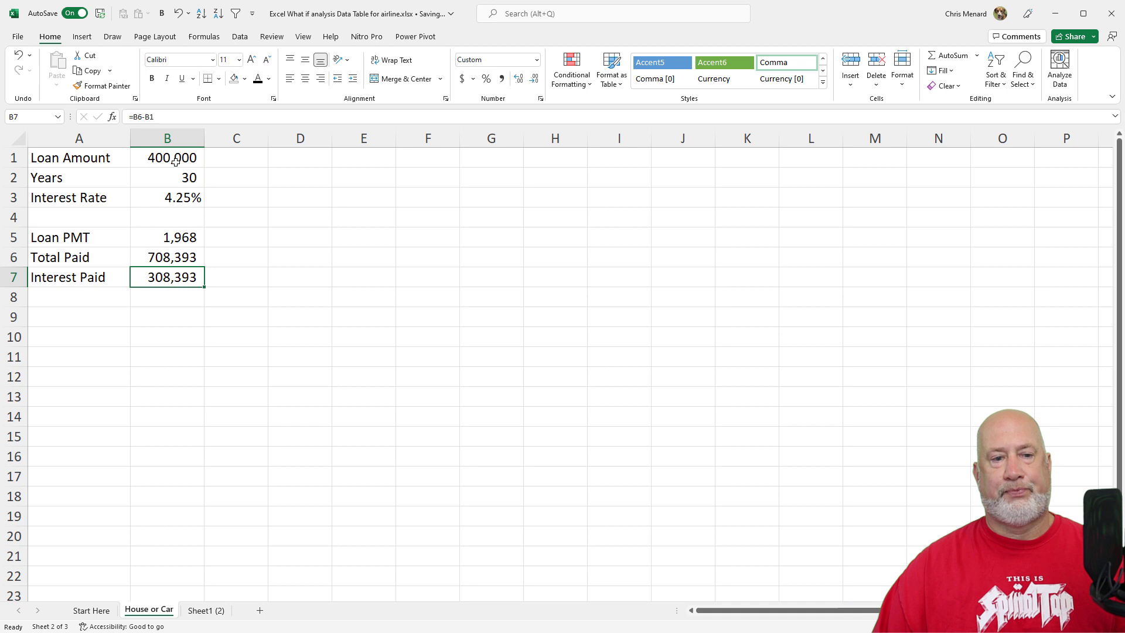
pyautogui.click(174, 233)
# Step: Review the formulas in B5:B7 and the loan inputs 400,000, 30 years, 4.25%
pyautogui.click(170, 252)
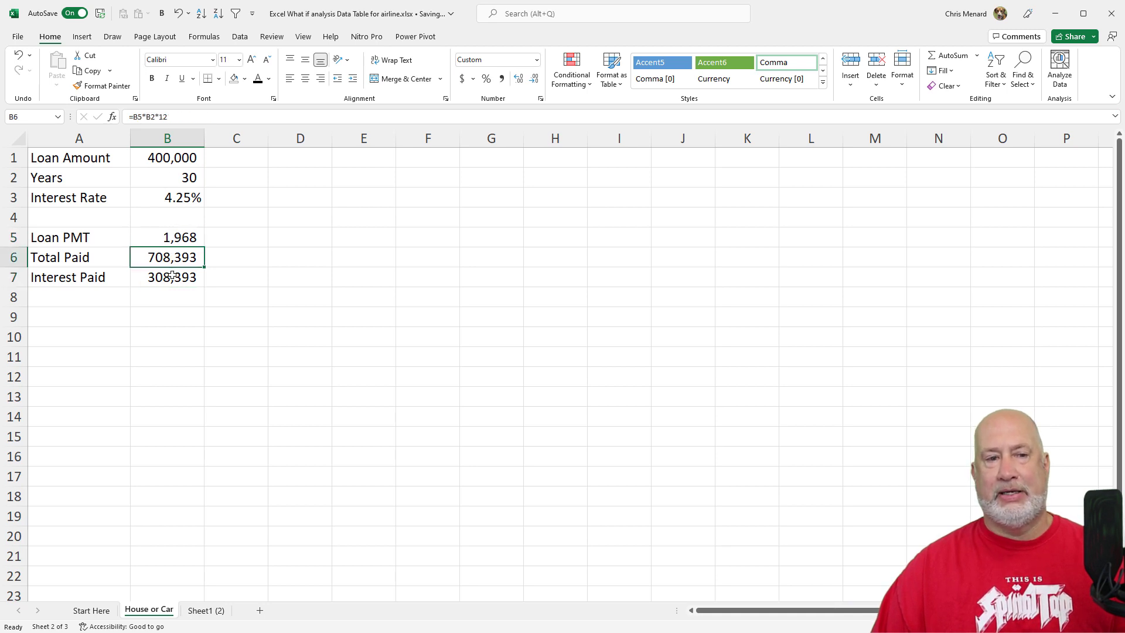
pyautogui.click(172, 272)
pyautogui.click(171, 240)
pyautogui.click(171, 255)
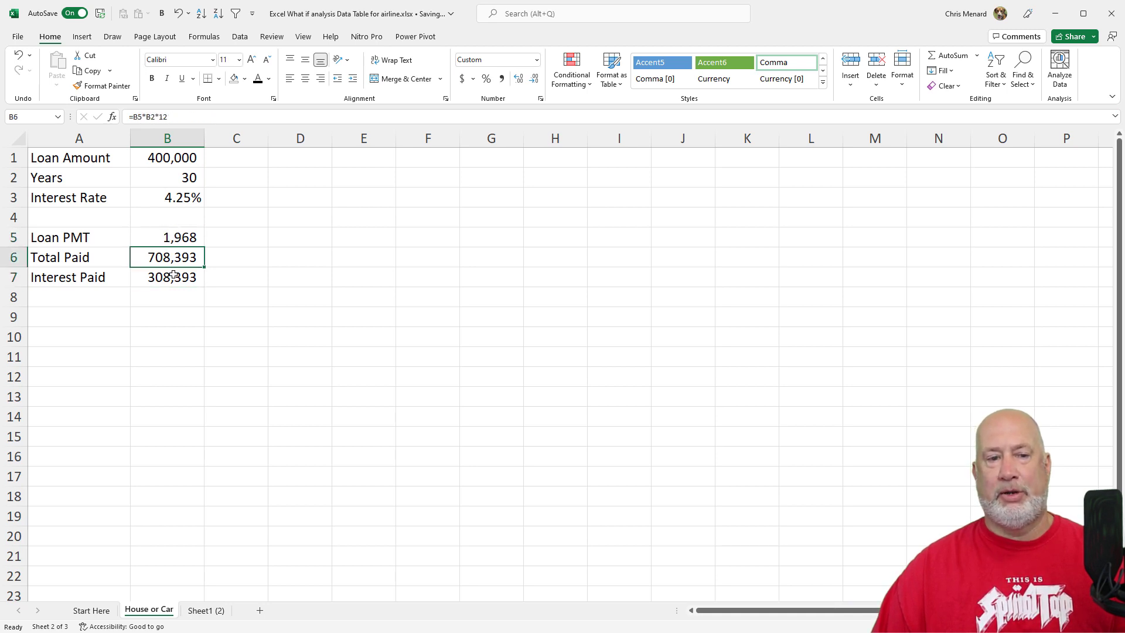
pyautogui.click(172, 274)
pyautogui.click(170, 159)
pyautogui.click(172, 175)
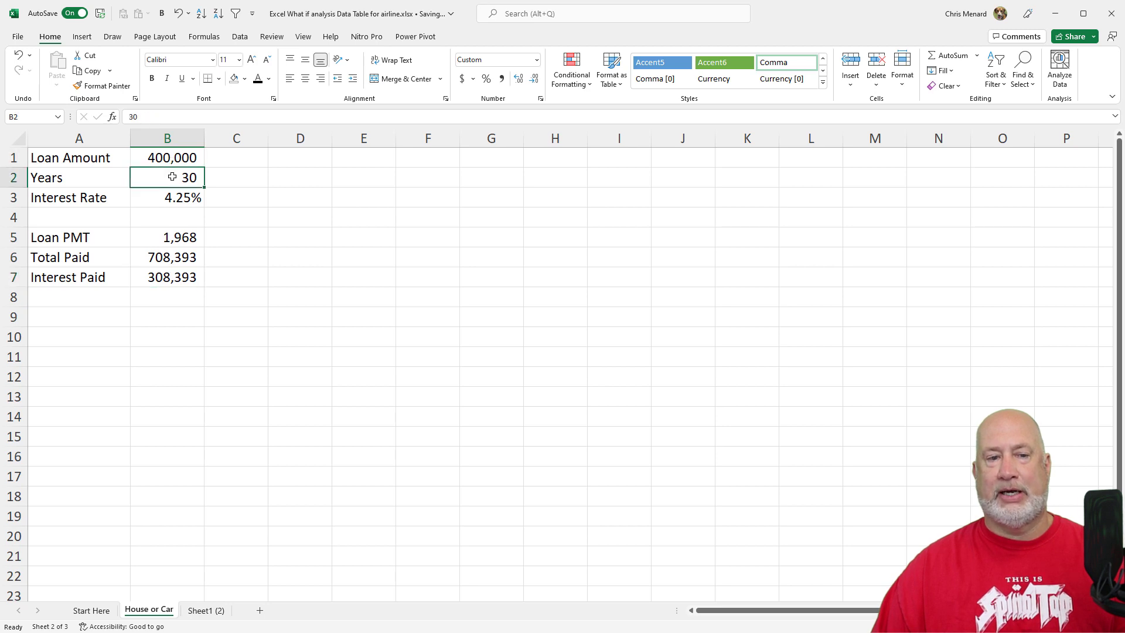
pyautogui.click(172, 199)
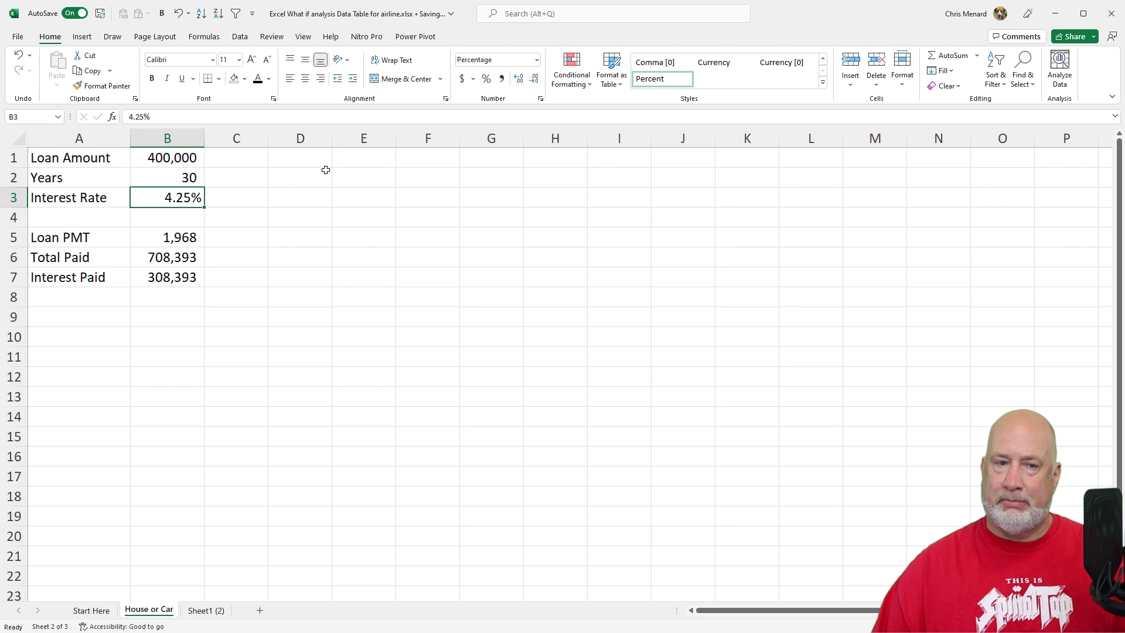
# Step: Enter the heading Years in D3
pyautogui.click(313, 194)
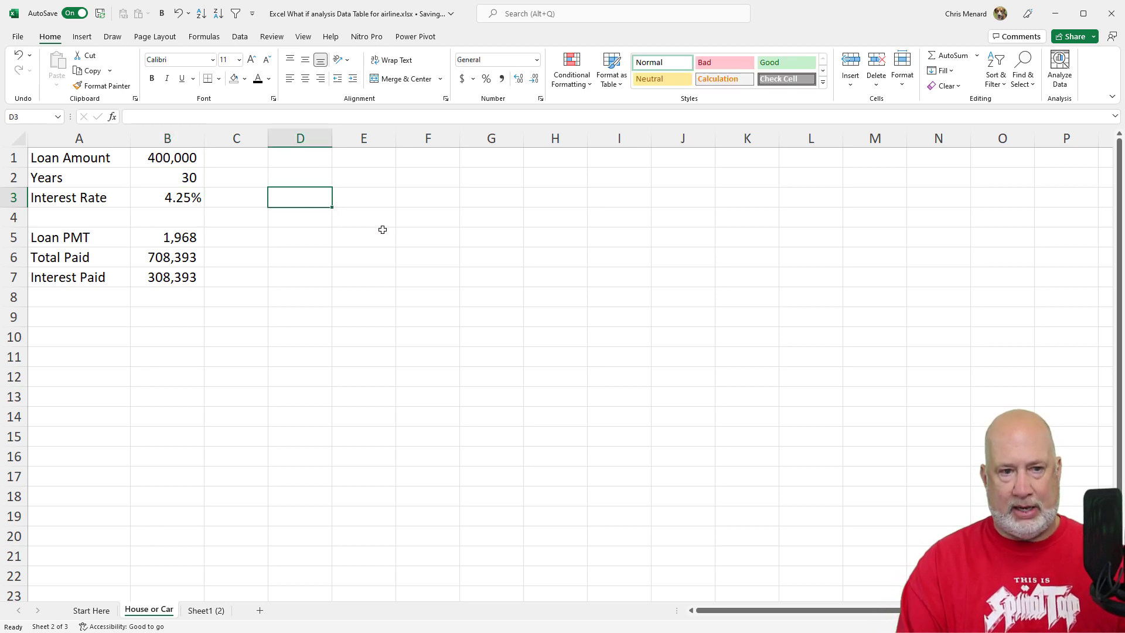
pyautogui.write('Int')
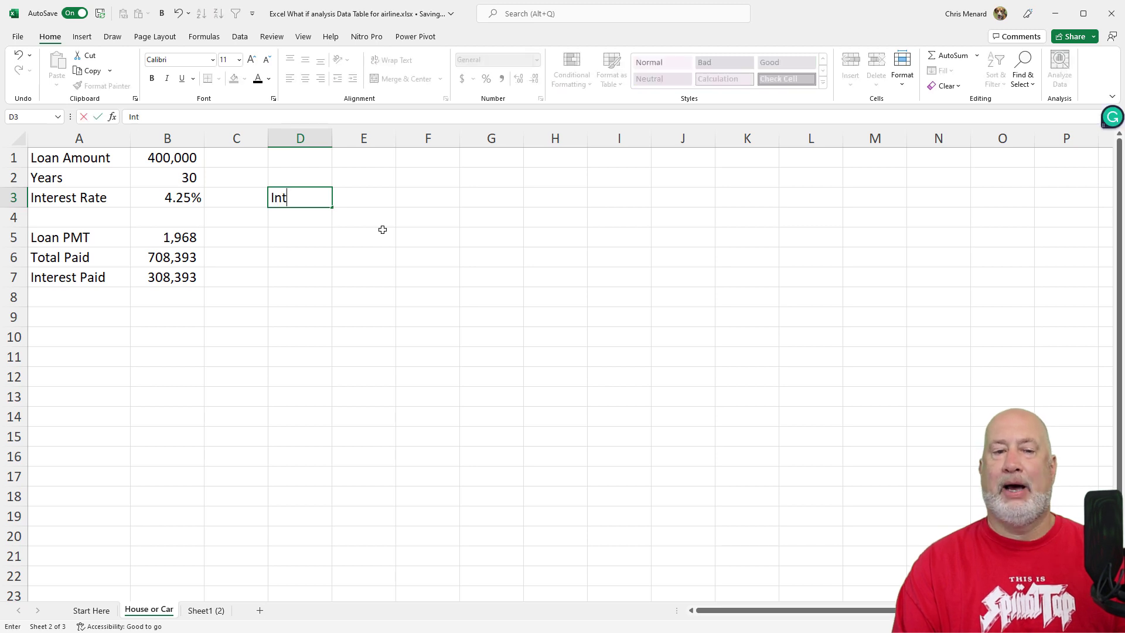
pyautogui.press('BackSpace')
pyautogui.press('BackSpace')
pyautogui.press('BackSpace')
pyautogui.write('YEars')
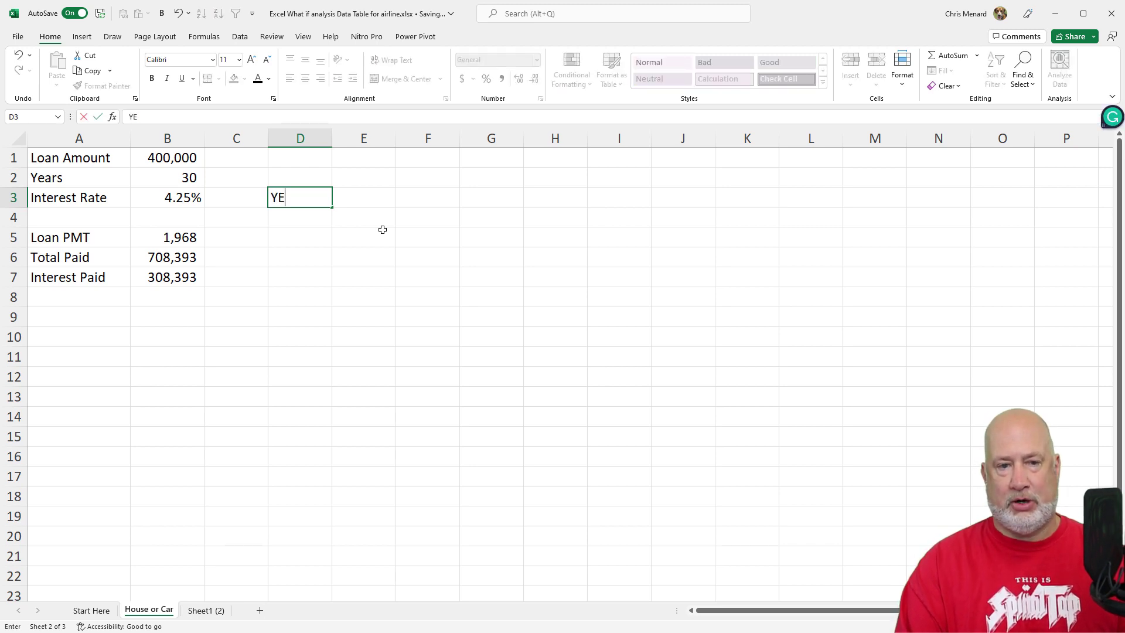
pyautogui.press('Return')
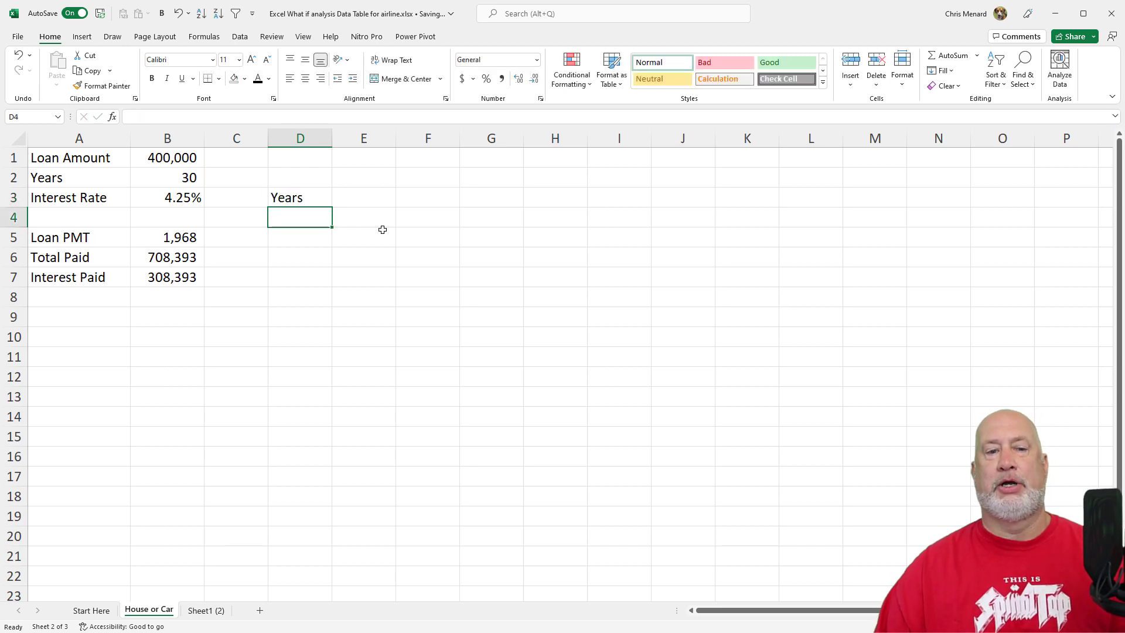
# Step: List the loan terms 10, 15, 20, 25 and 30 in D4:D8
pyautogui.write('10')
pyautogui.press('Return')
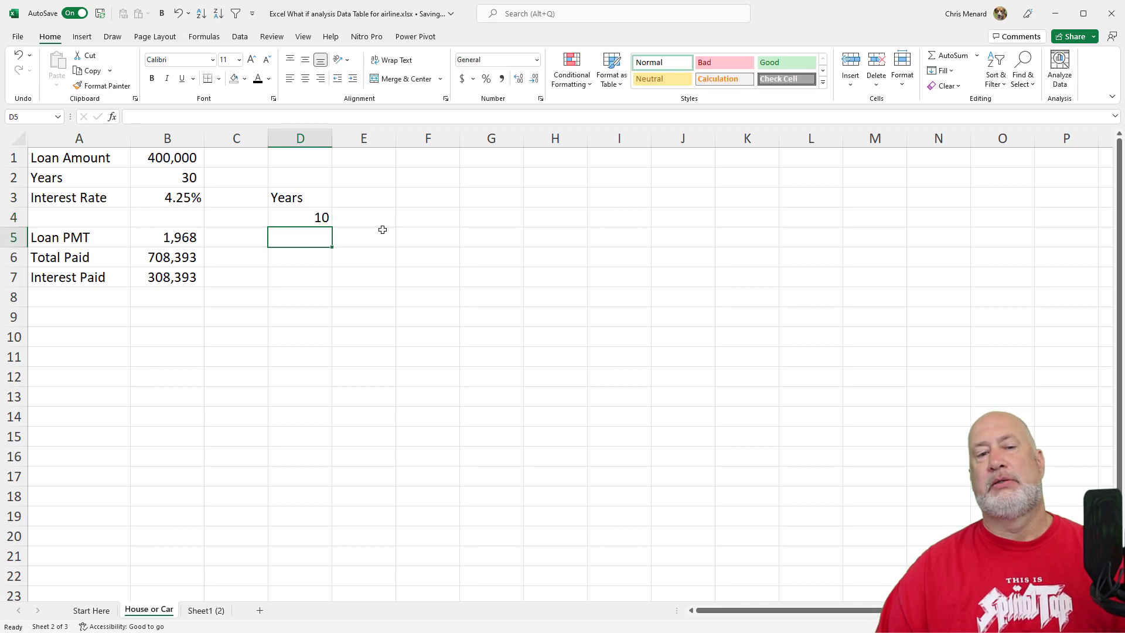
pyautogui.write('15')
pyautogui.press('Return')
pyautogui.write('20')
pyautogui.press('Return')
pyautogui.write('25')
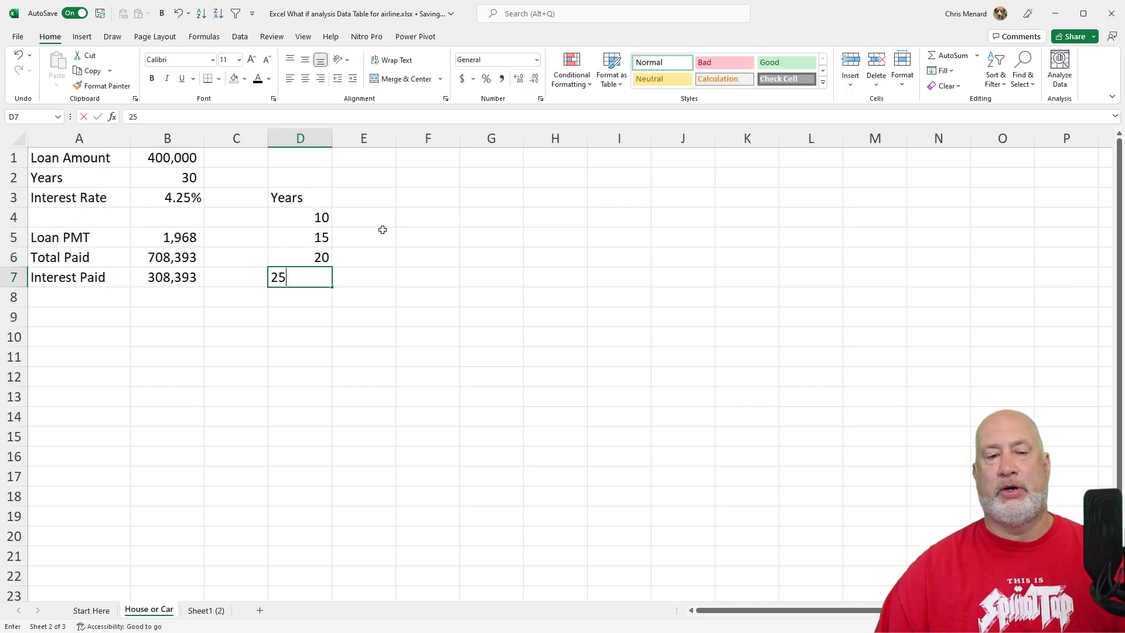
pyautogui.press('Return')
pyautogui.write('30')
pyautogui.press('Return')
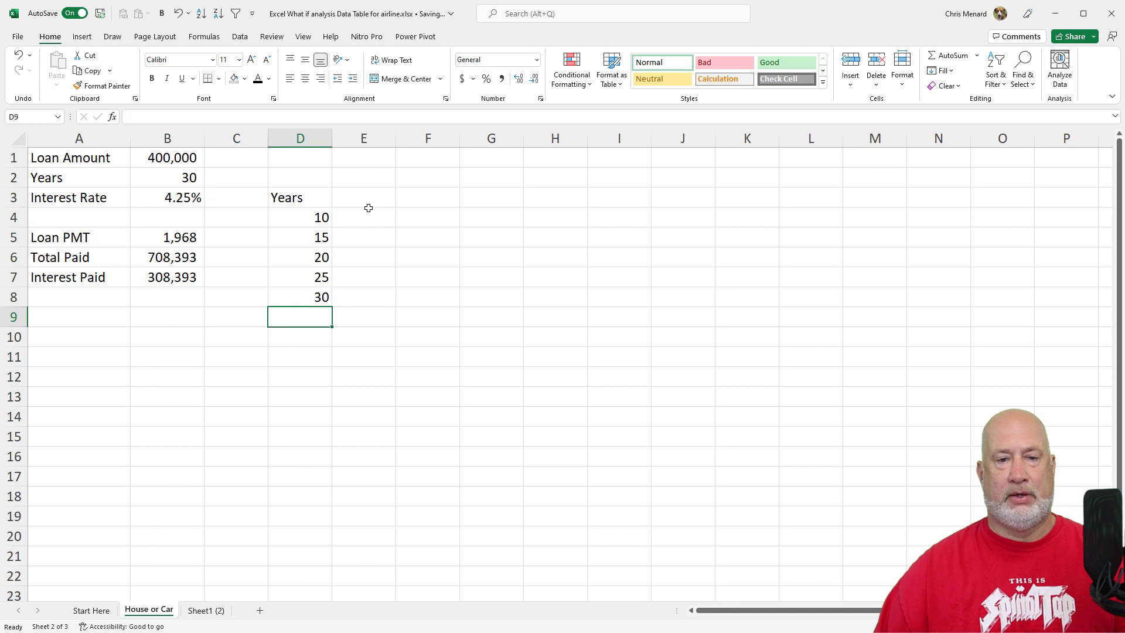
pyautogui.click(371, 197)
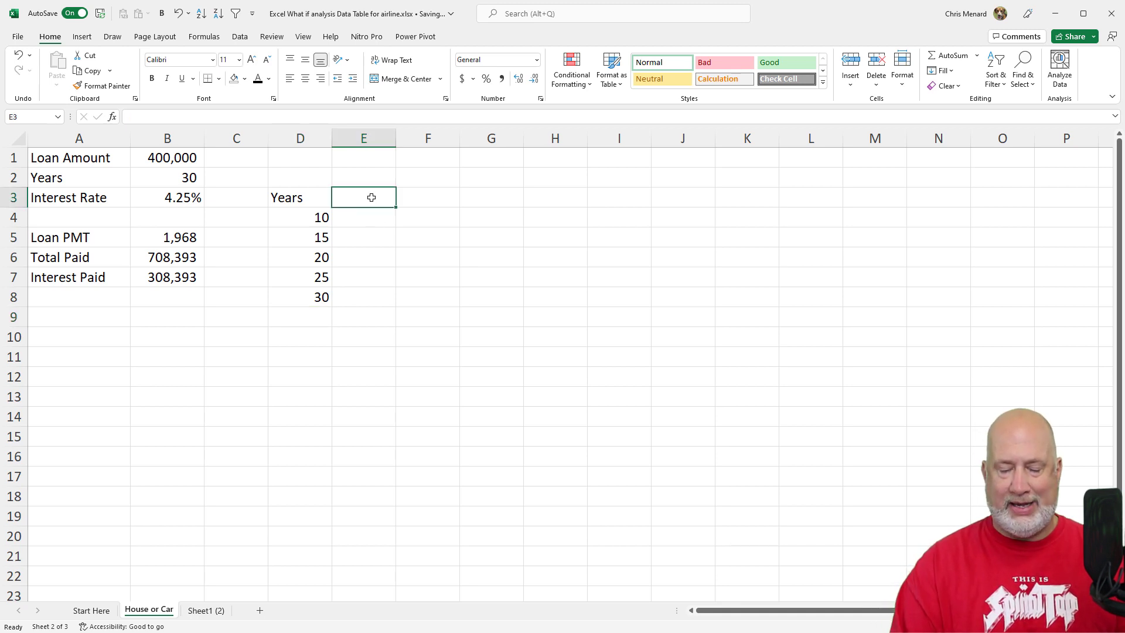
# Step: Link E3 to =B5 and build a data table on D3:E8 with column input B2
pyautogui.write('=')
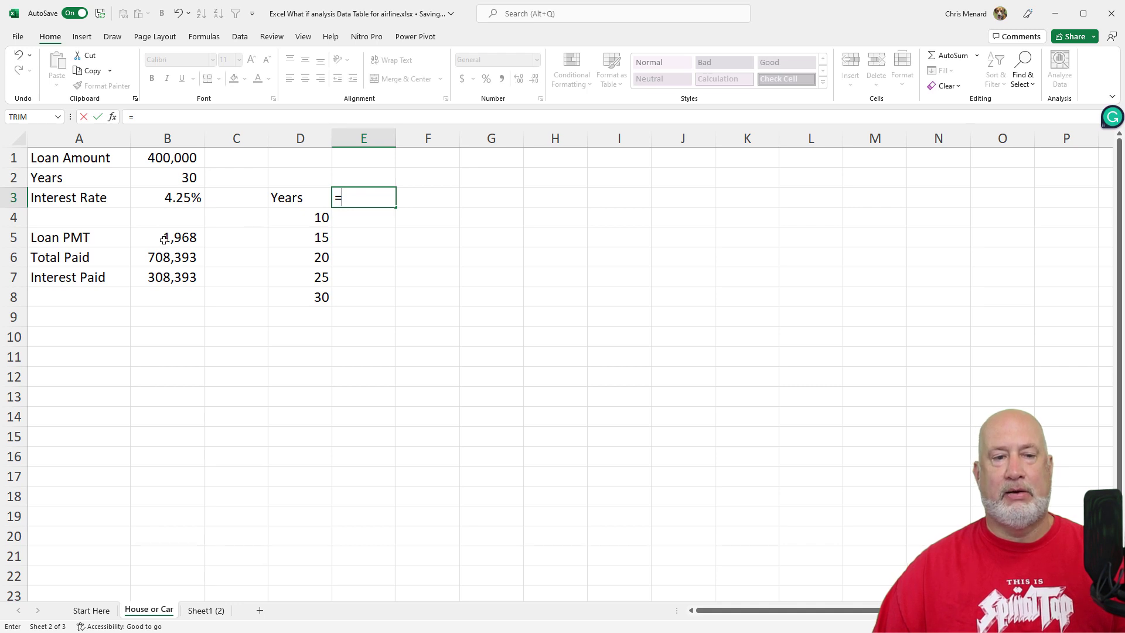
pyautogui.click(165, 240)
pyautogui.press('Return')
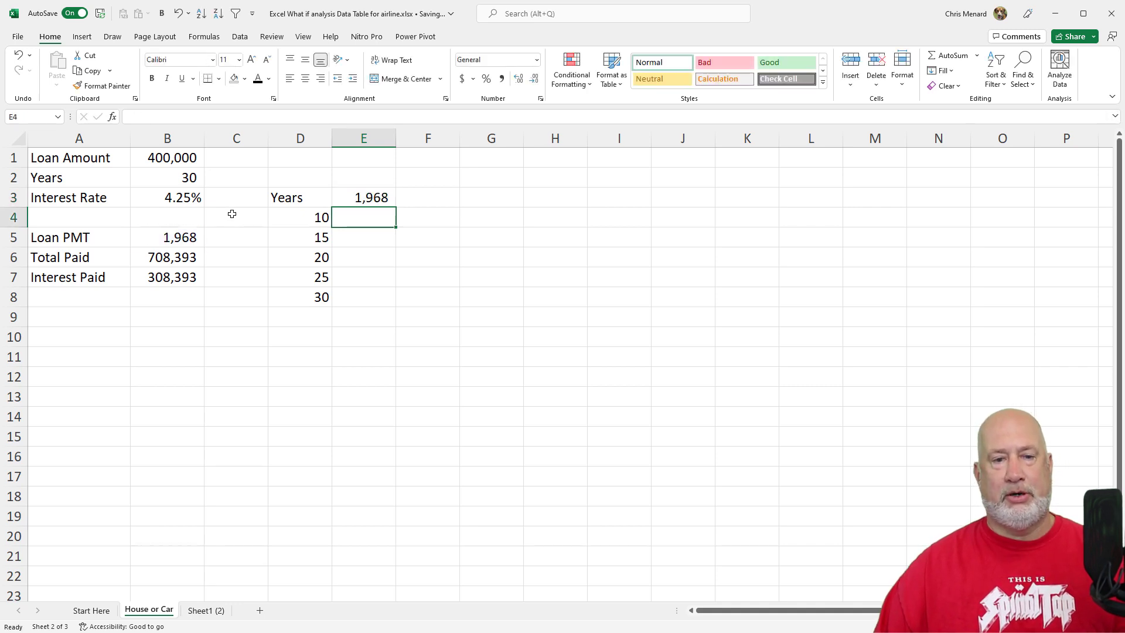
pyautogui.moveTo(286, 198); pyautogui.dragTo(379, 296)
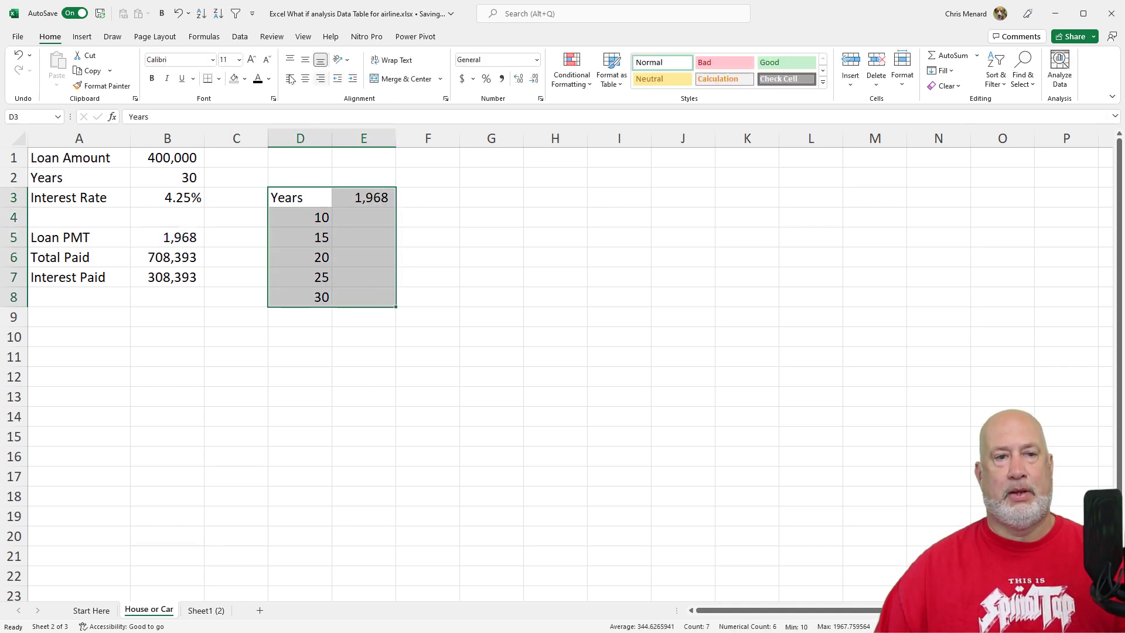
pyautogui.click(240, 36)
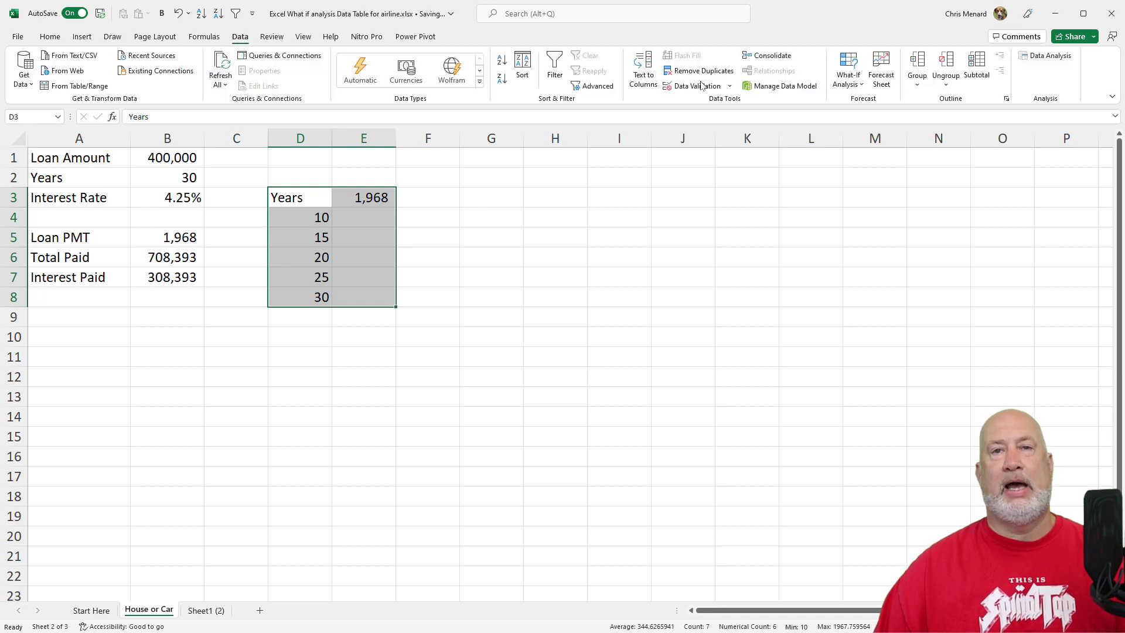
pyautogui.click(836, 86)
pyautogui.click(858, 136)
pyautogui.click(527, 193)
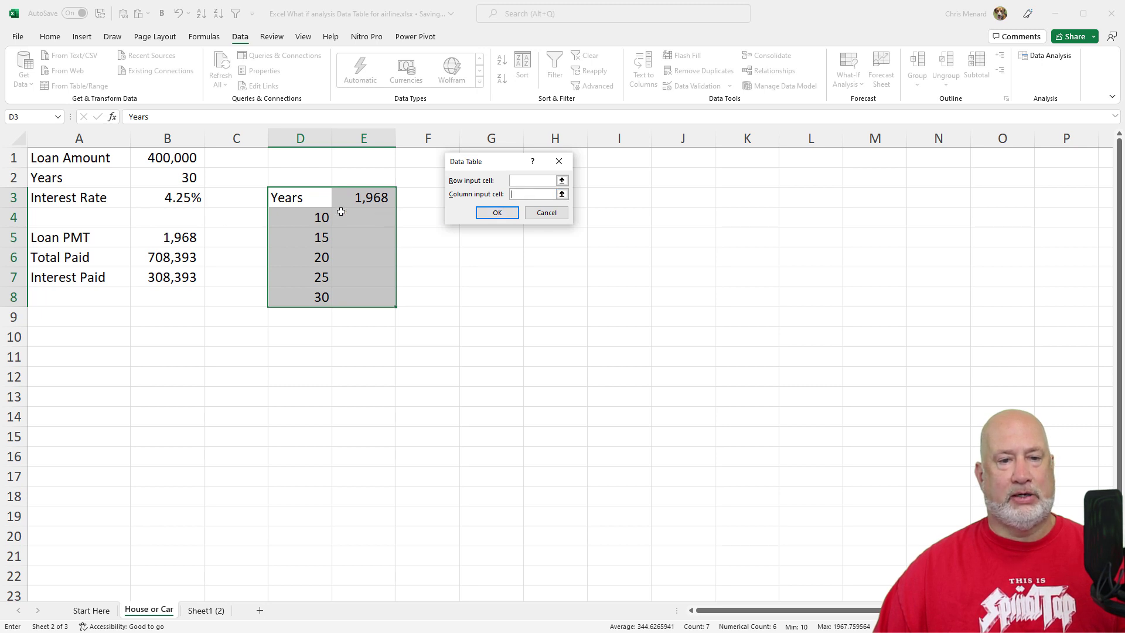
pyautogui.click(179, 177)
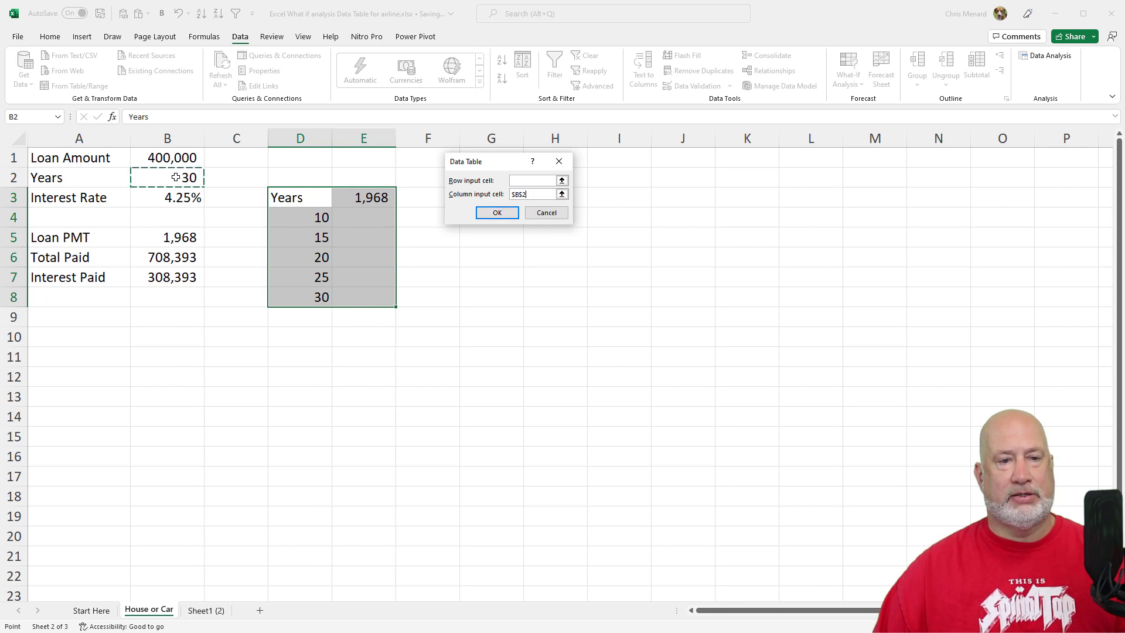
pyautogui.click(495, 214)
# Step: Widen column E and apply Comma Style to the payments 4,098 down to 1,968
pyautogui.moveTo(396, 139); pyautogui.dragTo(413, 139)
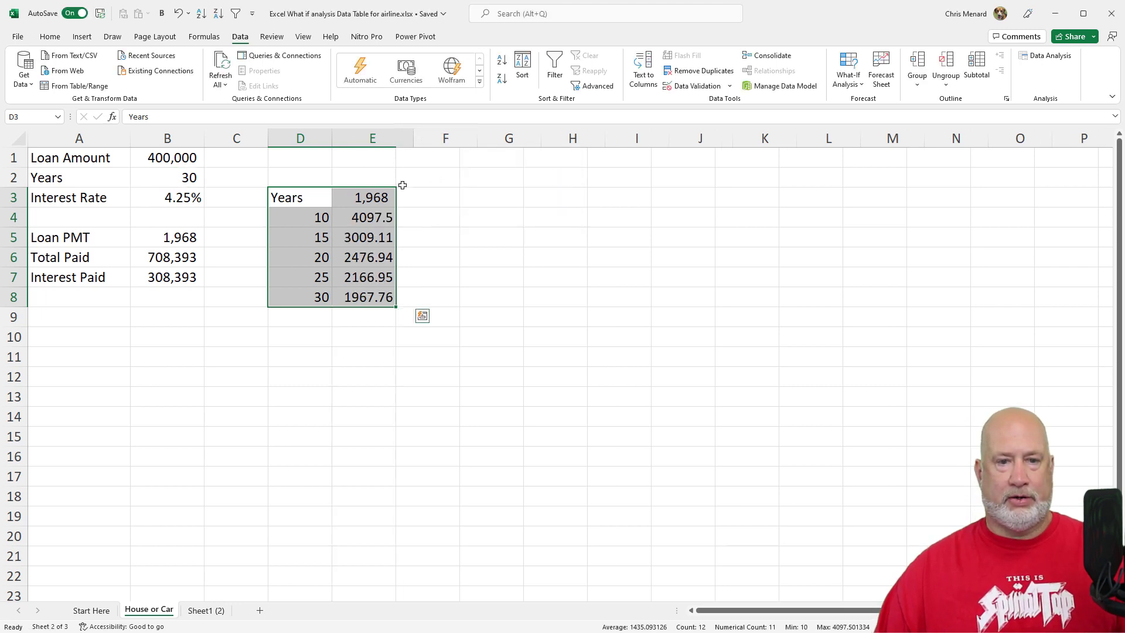
pyautogui.moveTo(372, 218); pyautogui.dragTo(375, 297)
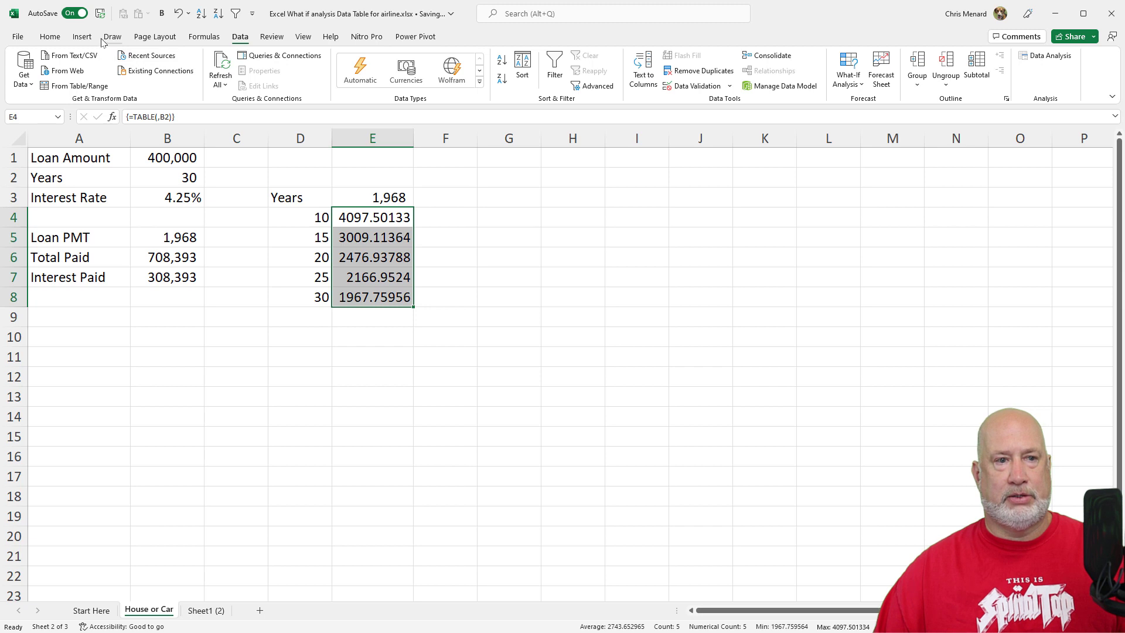
pyautogui.click(82, 37)
pyautogui.click(50, 36)
pyautogui.click(501, 79)
pyautogui.click(383, 220)
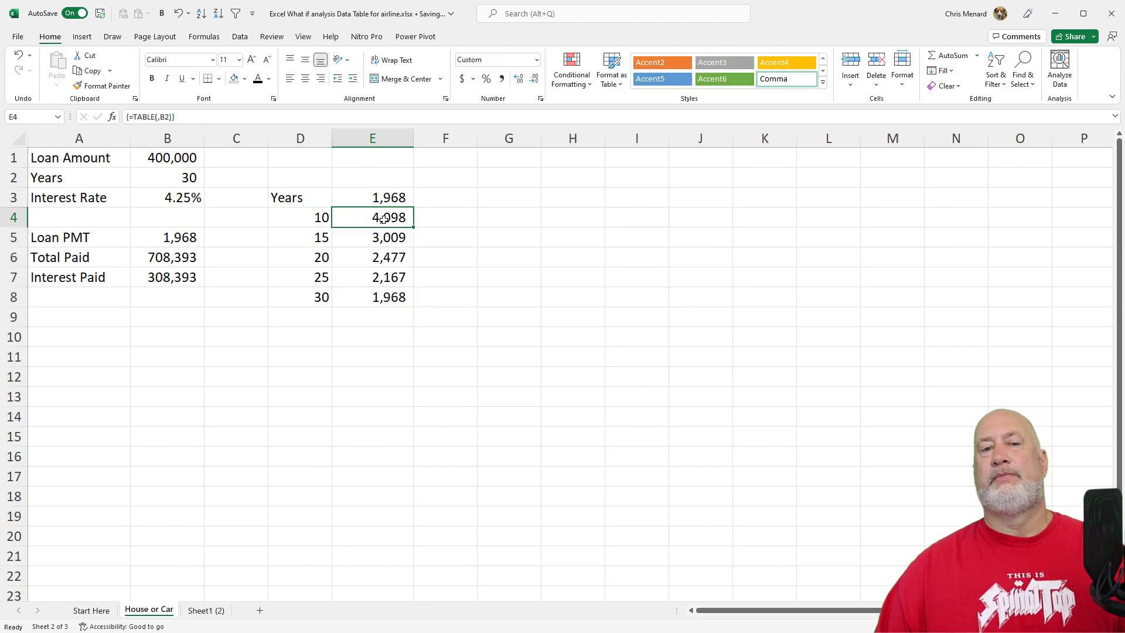
pyautogui.click(364, 197)
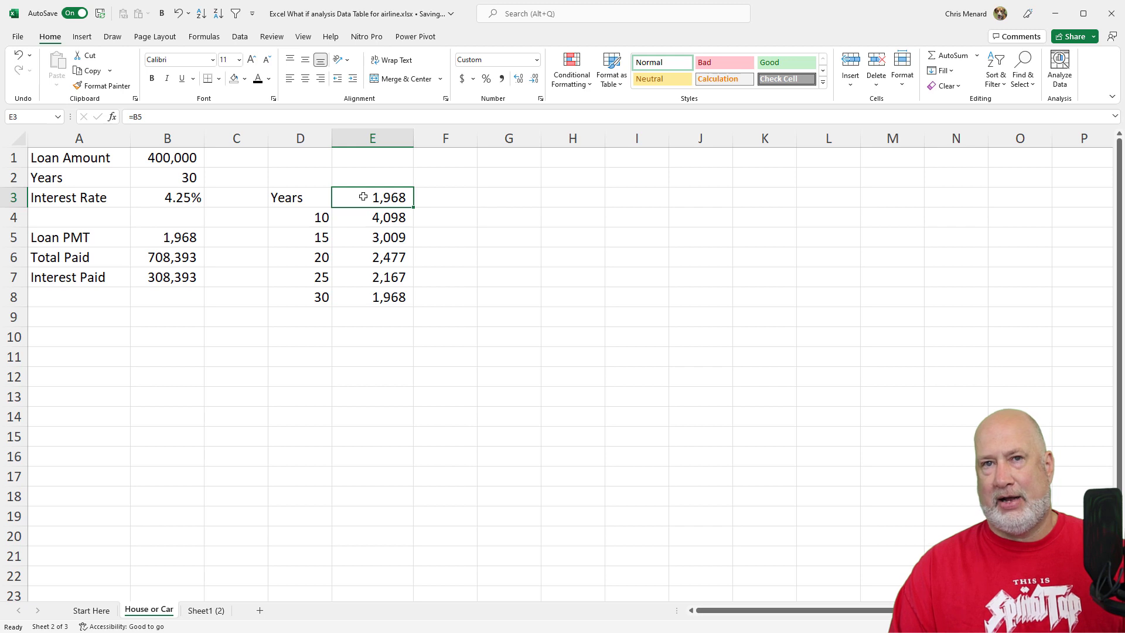
# Step: Change E3 to =B7 so the table lists interest paid, 91,700 to 308,393
pyautogui.write('=')
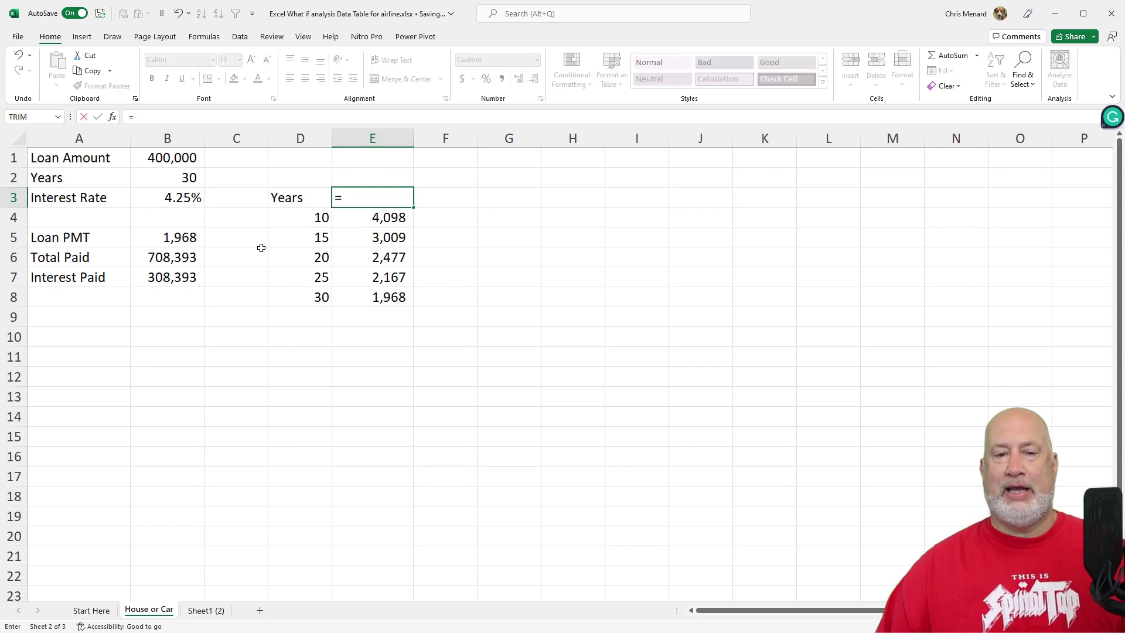
pyautogui.click(158, 278)
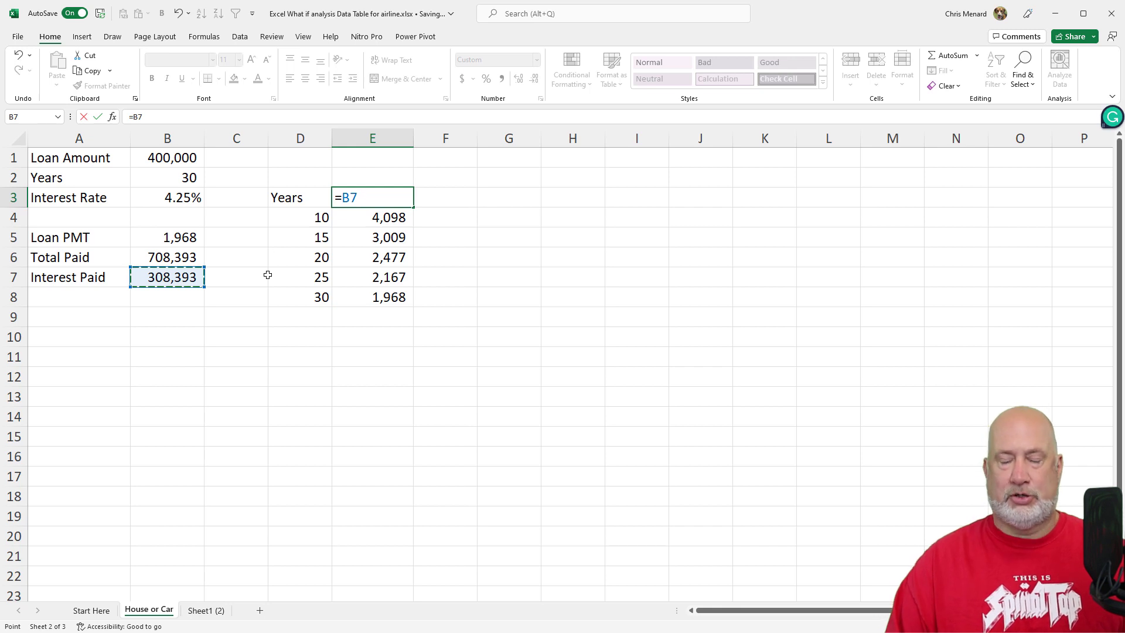
pyautogui.press('Return')
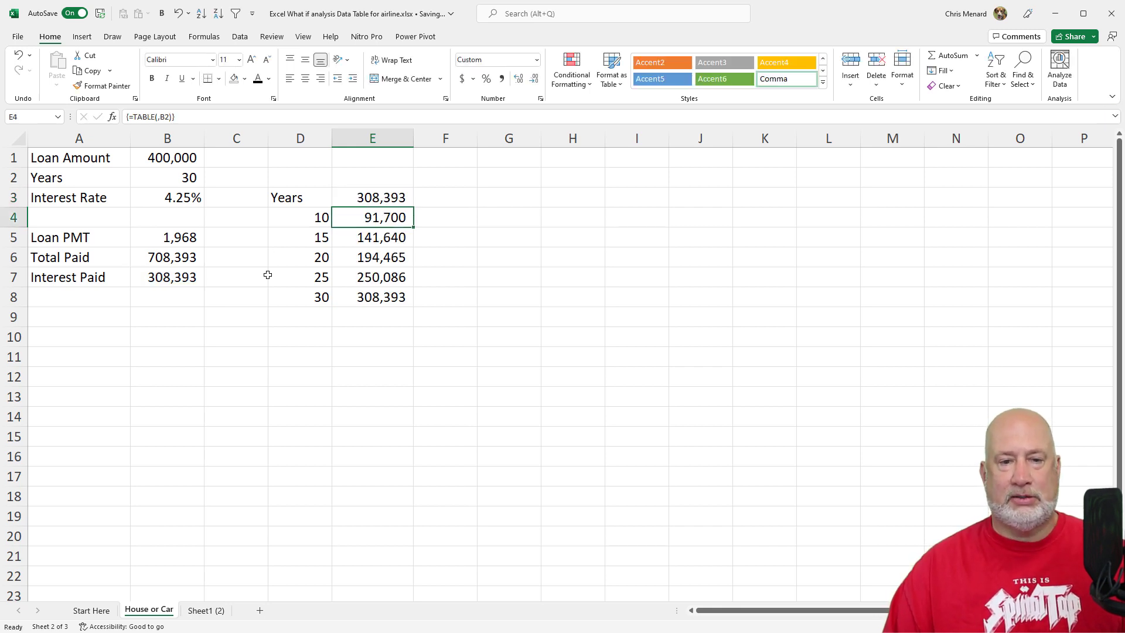
pyautogui.click(347, 198)
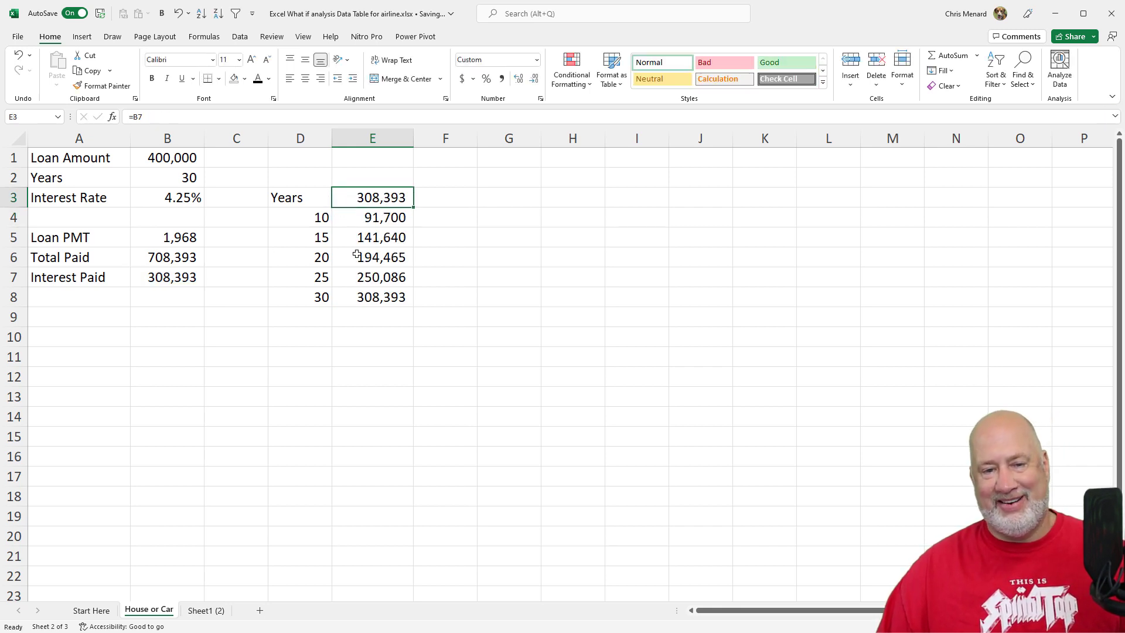
pyautogui.click(375, 296)
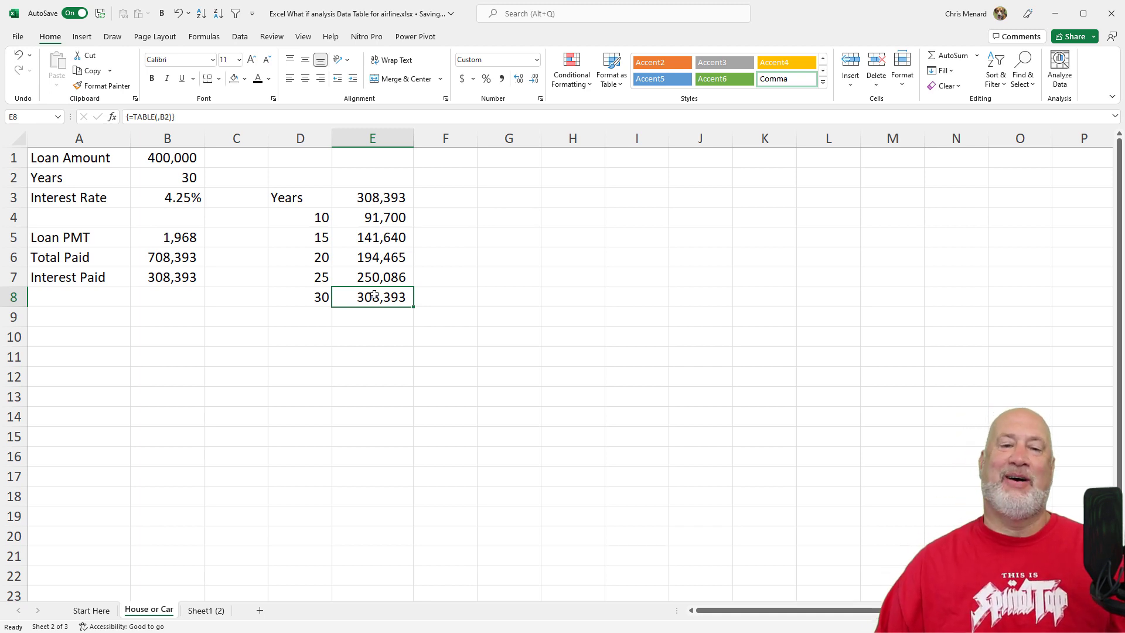
# Step: Give E3 the custom number format ;;; to hide its 308,393 value
pyautogui.click(357, 199)
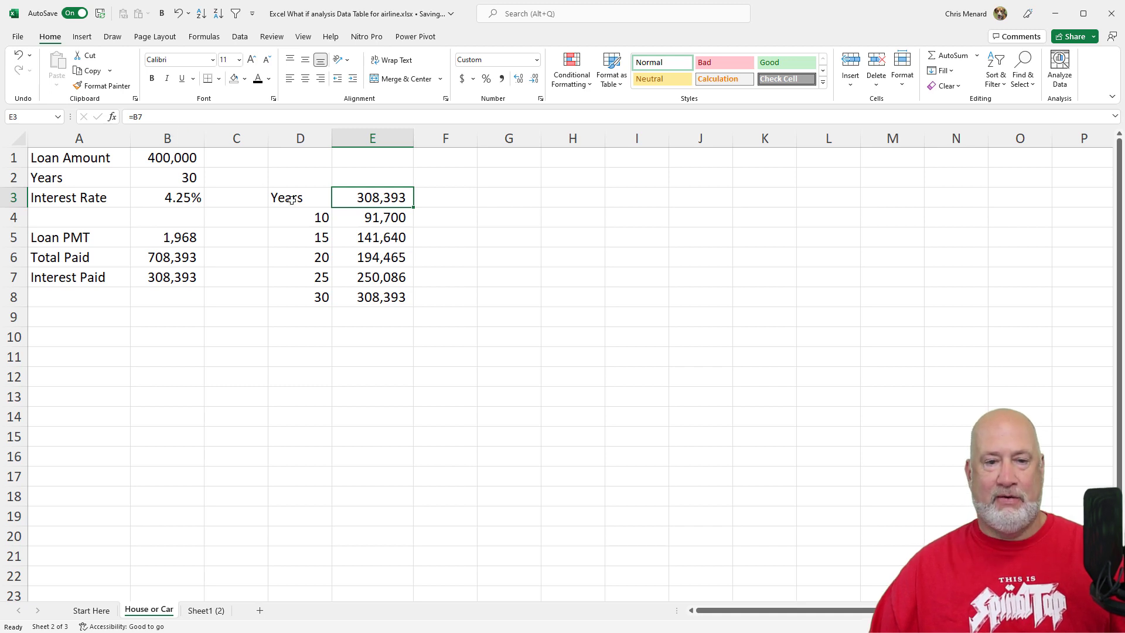
pyautogui.rightClick(392, 196)
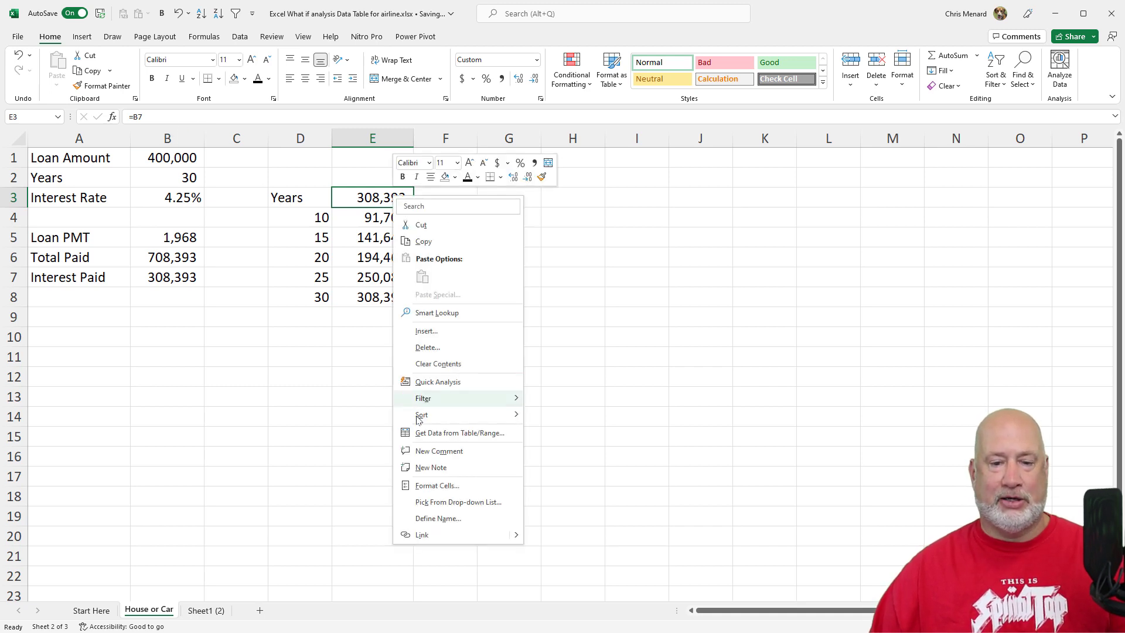
pyautogui.click(430, 486)
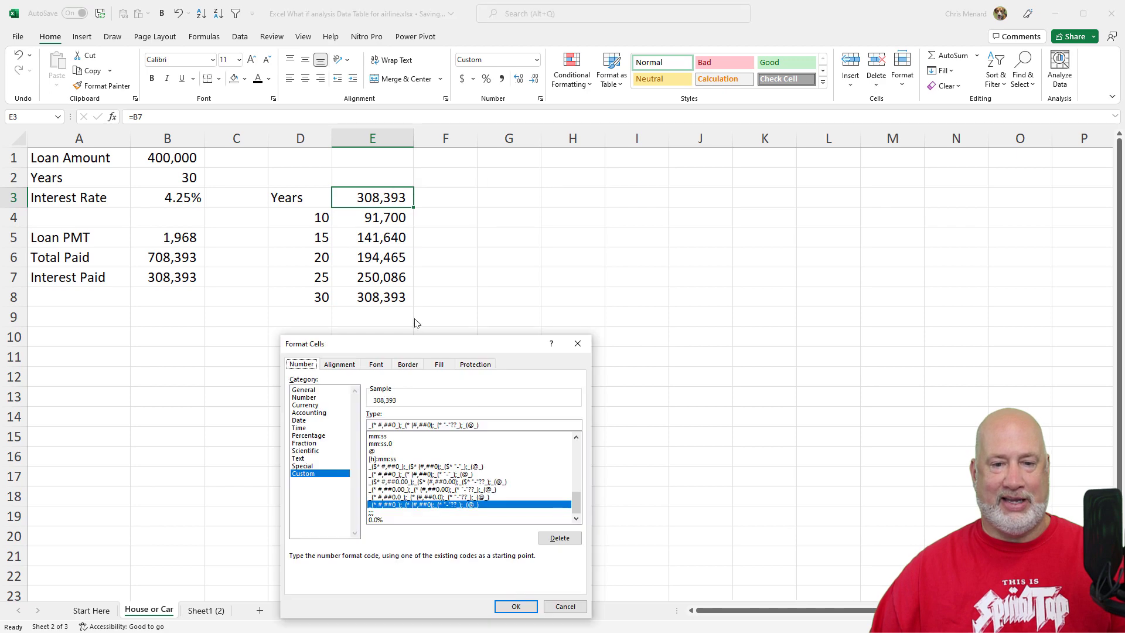
pyautogui.moveTo(417, 341); pyautogui.dragTo(302, 104)
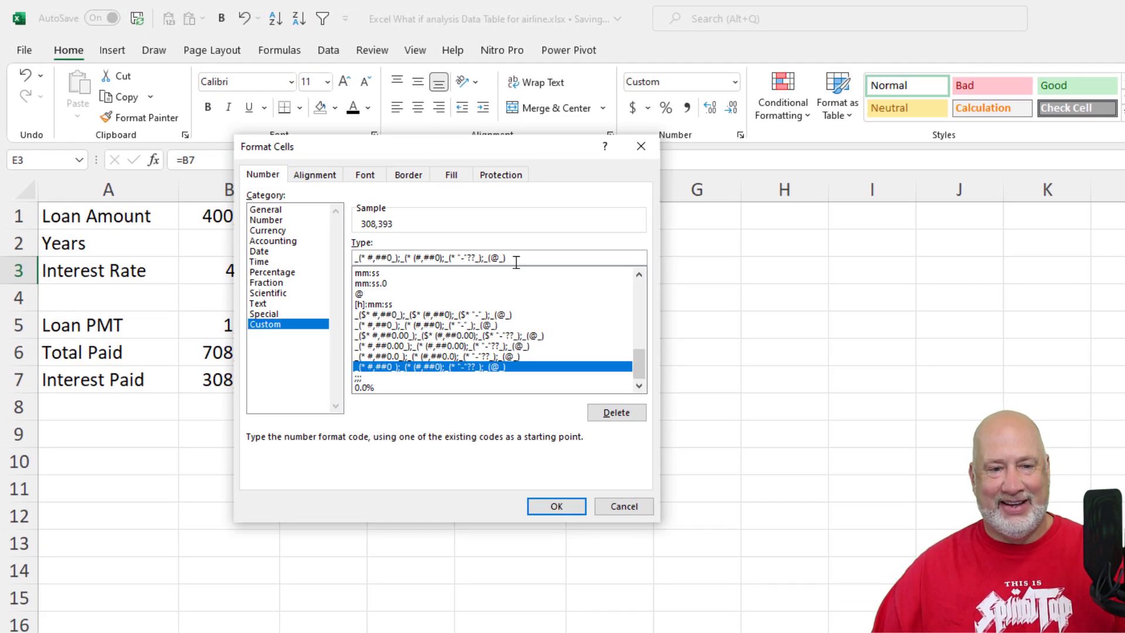
pyautogui.moveTo(515, 262); pyautogui.dragTo(339, 260)
pyautogui.press('Delete')
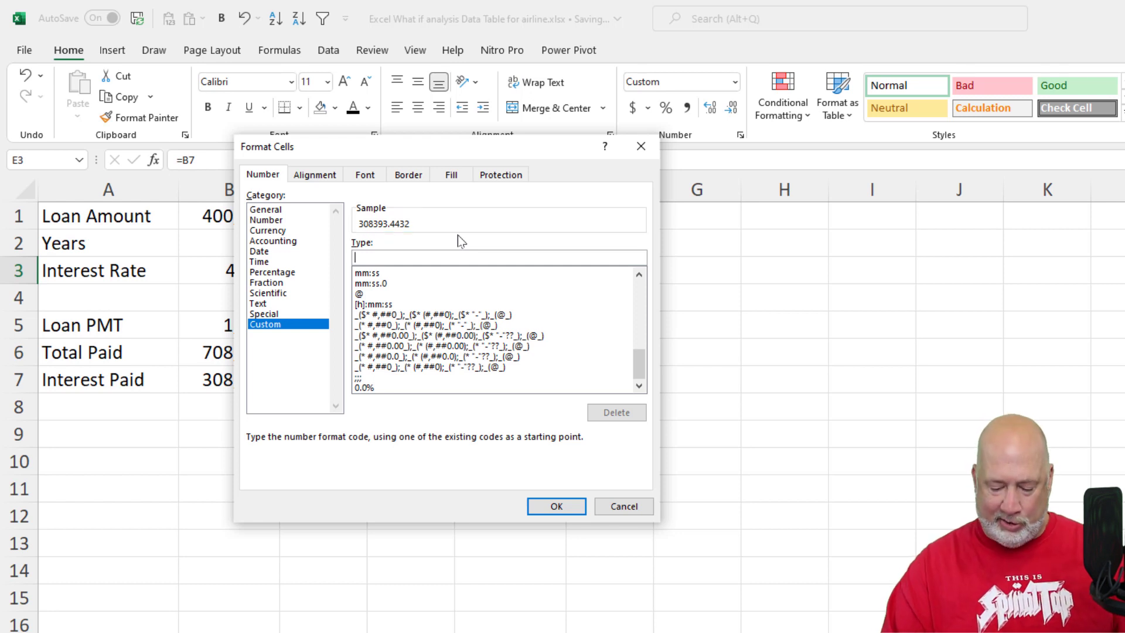
pyautogui.write(';;;')
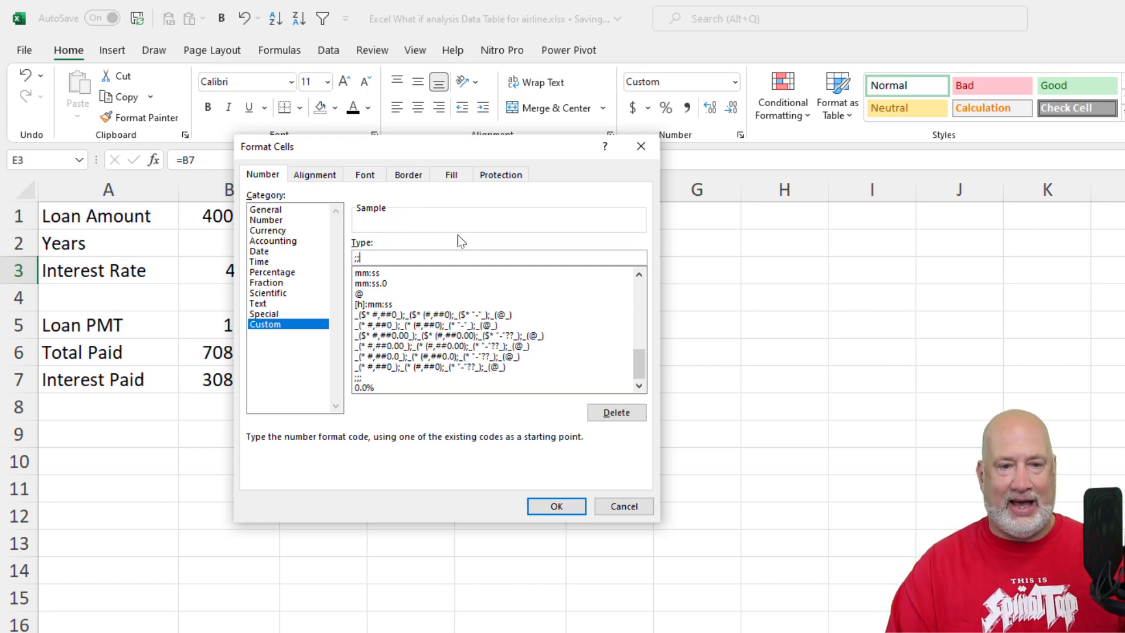
pyautogui.click(556, 506)
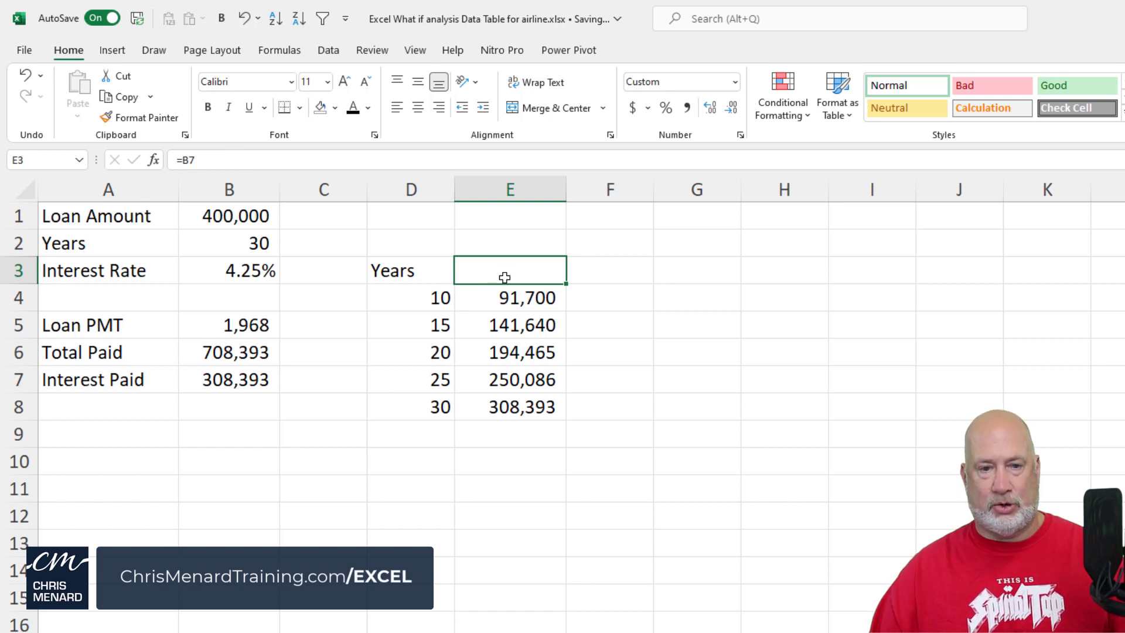
# Step: Undo E3's ;;; format so 308,393 shows again, then choose a fill colour
pyautogui.hotkey('ctrl', 'z')
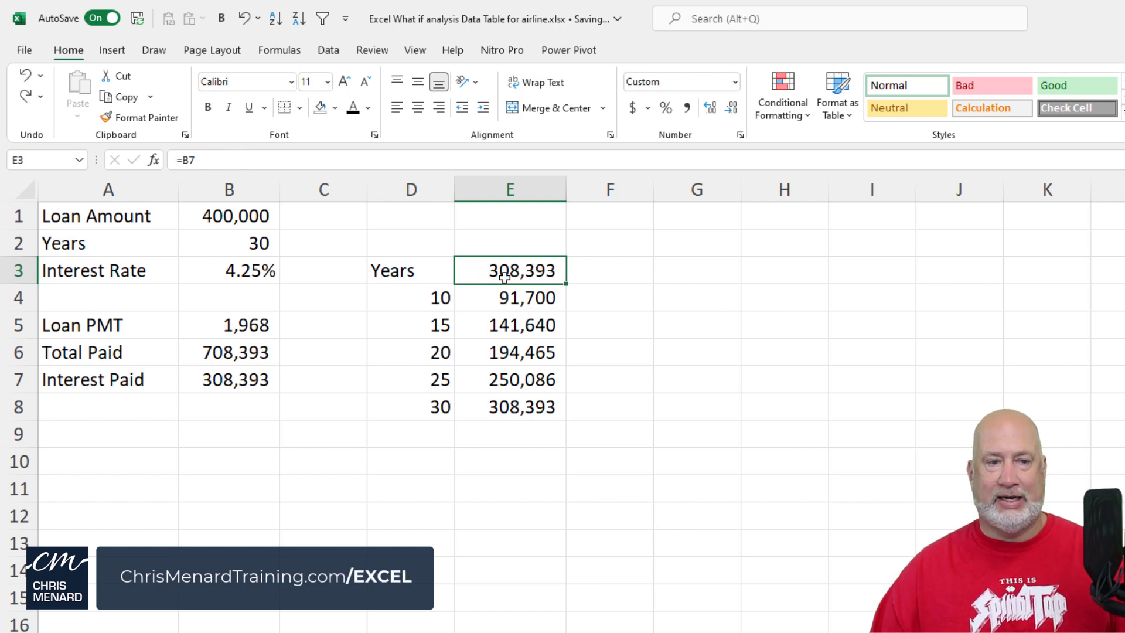
pyautogui.click(335, 109)
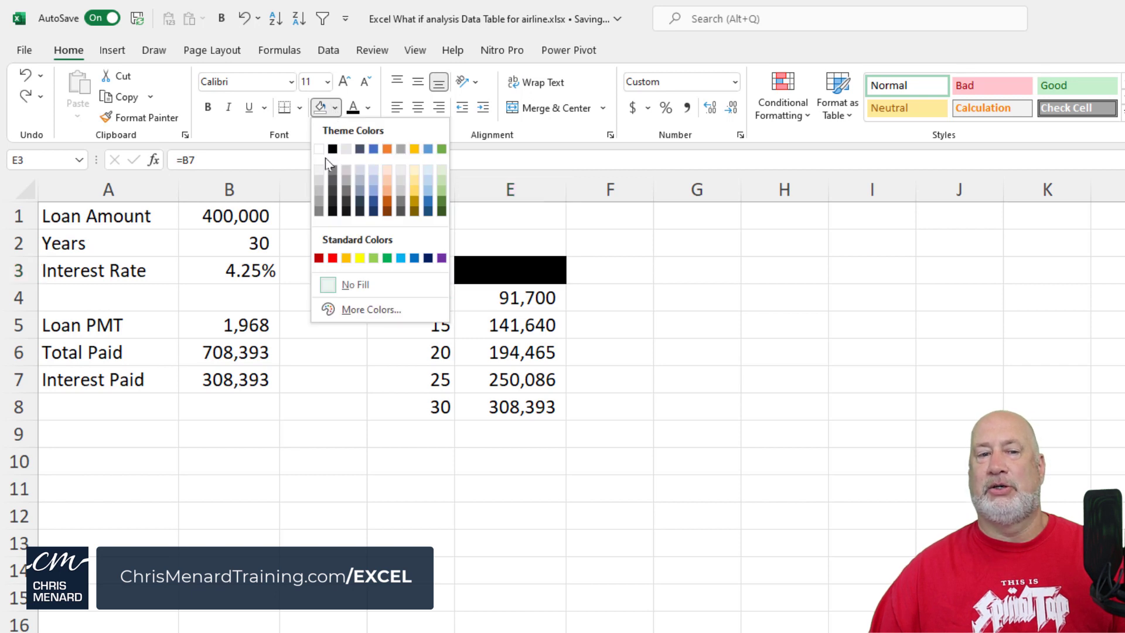